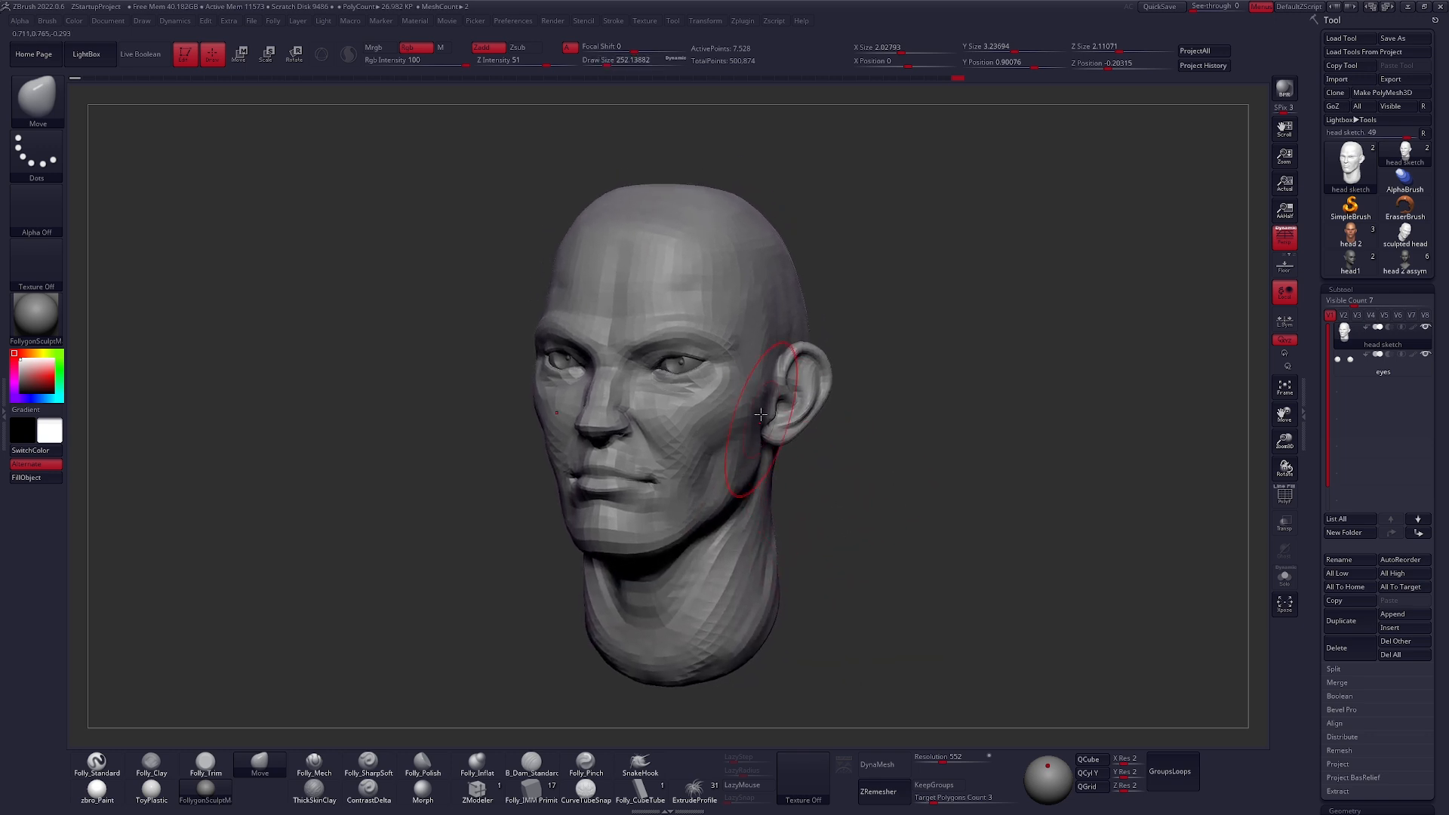
- Enlarge the Move brush to a draw size of about 742 and lower the crown and pull in the skull's back in profile
key(s)
key(s)
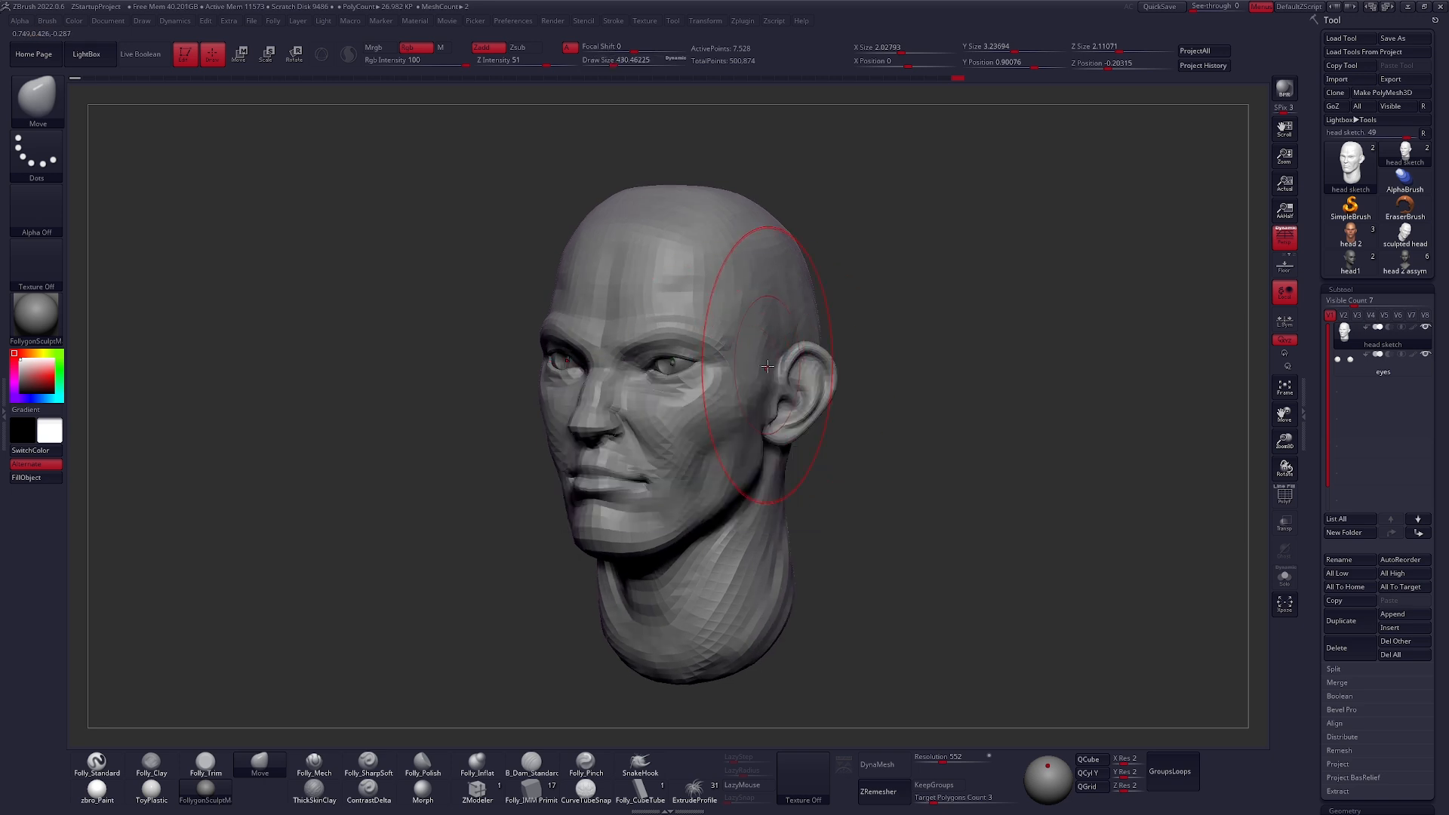
drag(879, 377, 787, 377)
alt+right_drag(789, 377, 693, 379)
key(space)
drag(789, 360, 798, 360)
drag(811, 459, 794, 455)
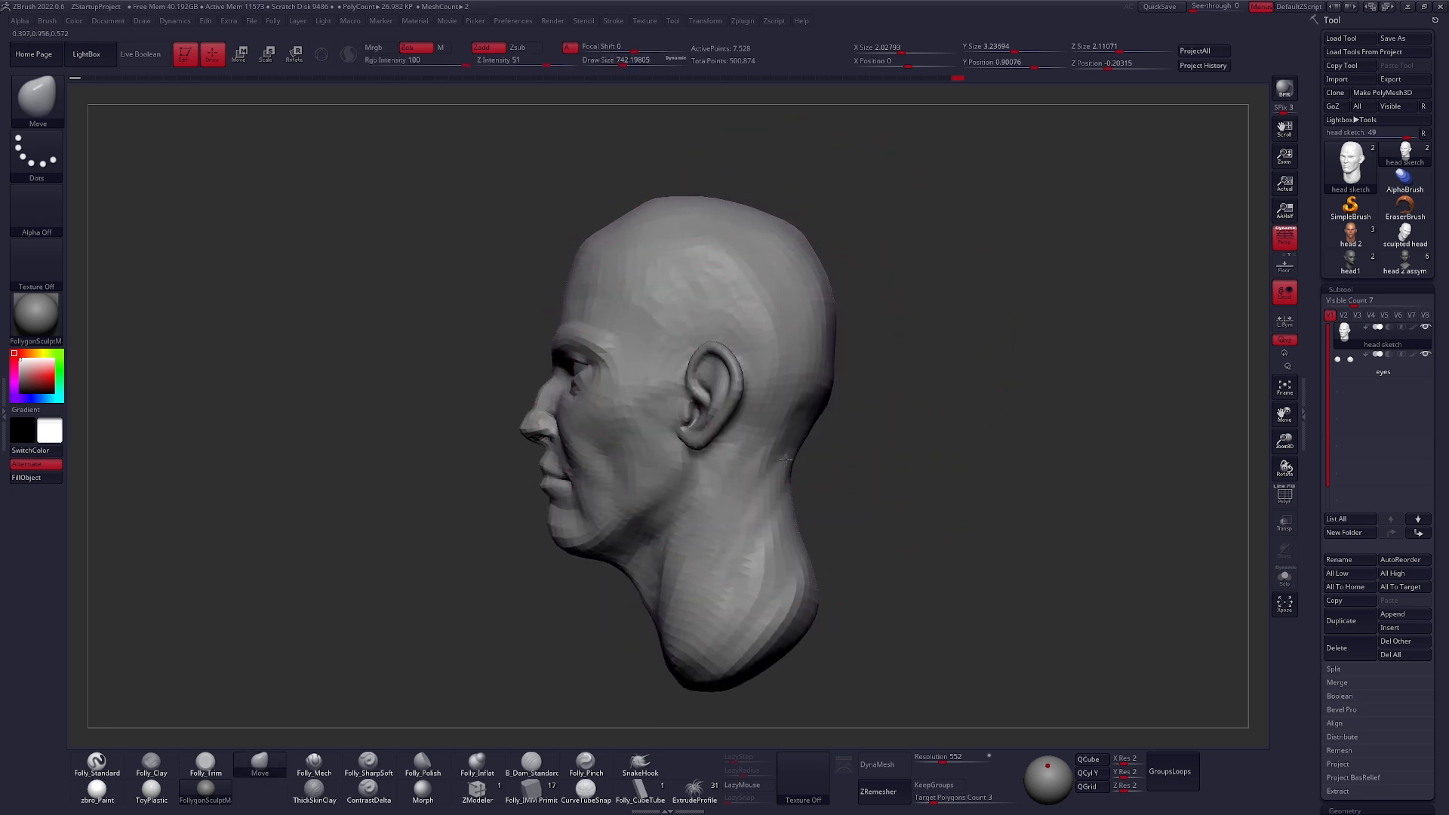
drag(739, 221, 737, 233)
drag(817, 342, 808, 343)
drag(726, 256, 722, 265)
- Reduce the Move brush to about 447 and reshape the back of the skull and the nape
key(space)
drag(807, 355, 793, 360)
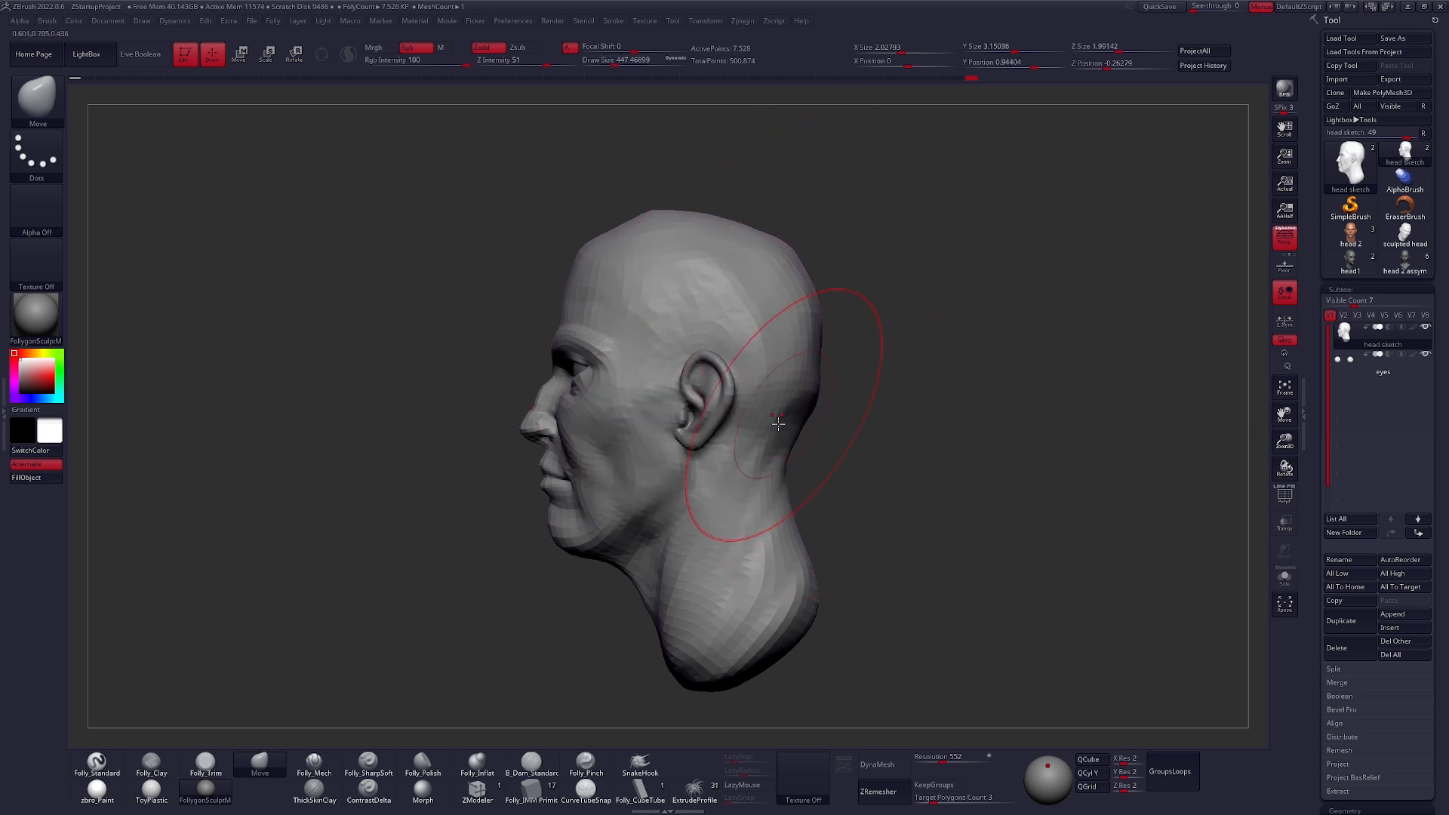
right_drag(784, 415, 905, 433)
alt+right_drag(800, 491, 784, 468)
drag(784, 468, 775, 469)
mouse_move(845, 460)
right_down()
mouse_move(800, 456)
mouse_move(811, 469)
right_up()
key(space)
drag(840, 482, 833, 483)
right_drag(834, 489, 816, 500)
- Raise the head one subdivision level and adjust the jaw and cheek with the Move brush at a draw size of about 227
key(d)
key(space)
drag(825, 498, 819, 498)
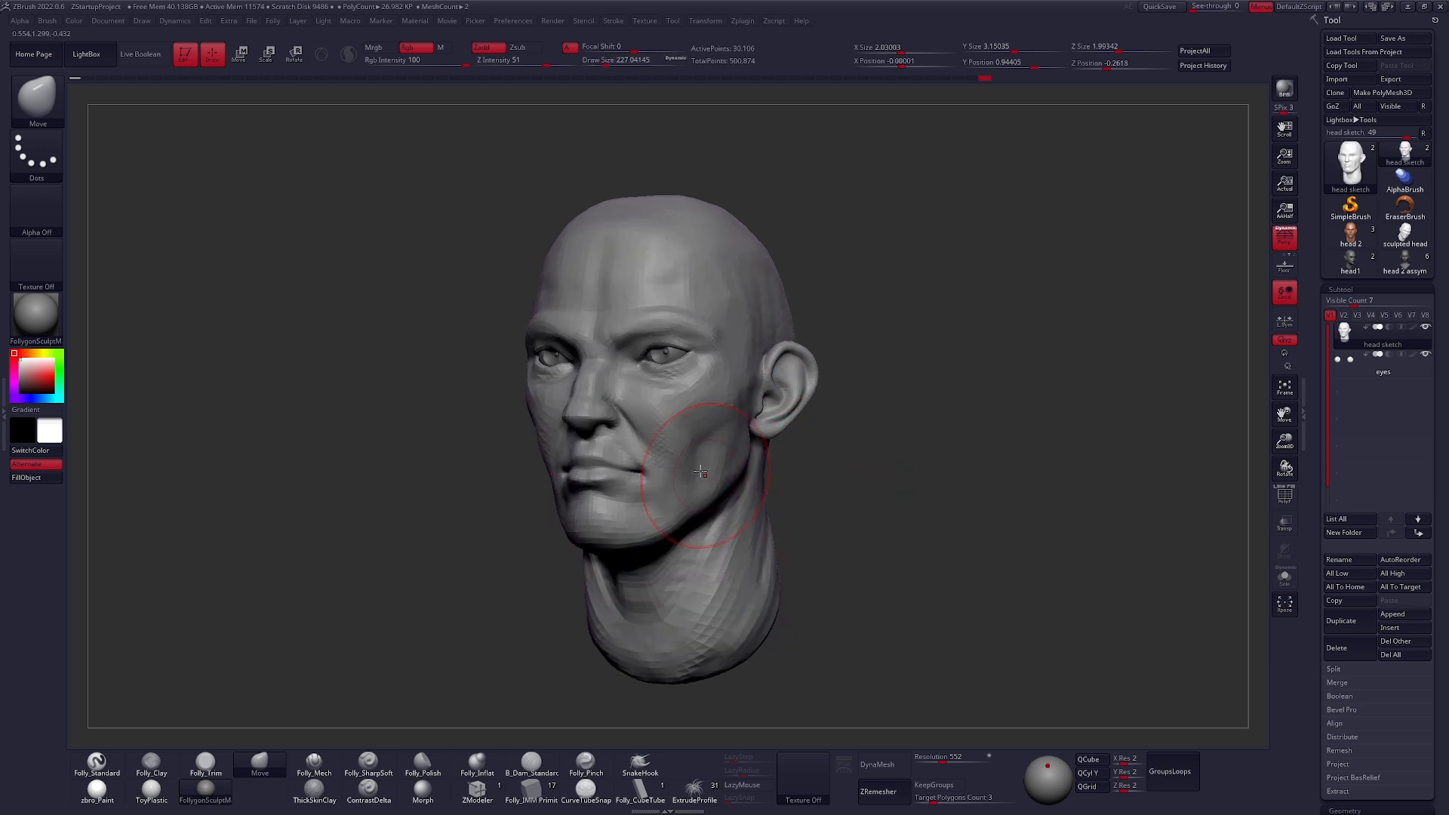
alt+right_drag(701, 471, 722, 451)
- Reduce the draw size to about 113 and smooth the faceted surface of the cheek and brow
key(space)
drag(722, 446, 708, 444)
alt+right_drag(852, 445, 882, 511)
shift+drag(660, 407, 667, 382)
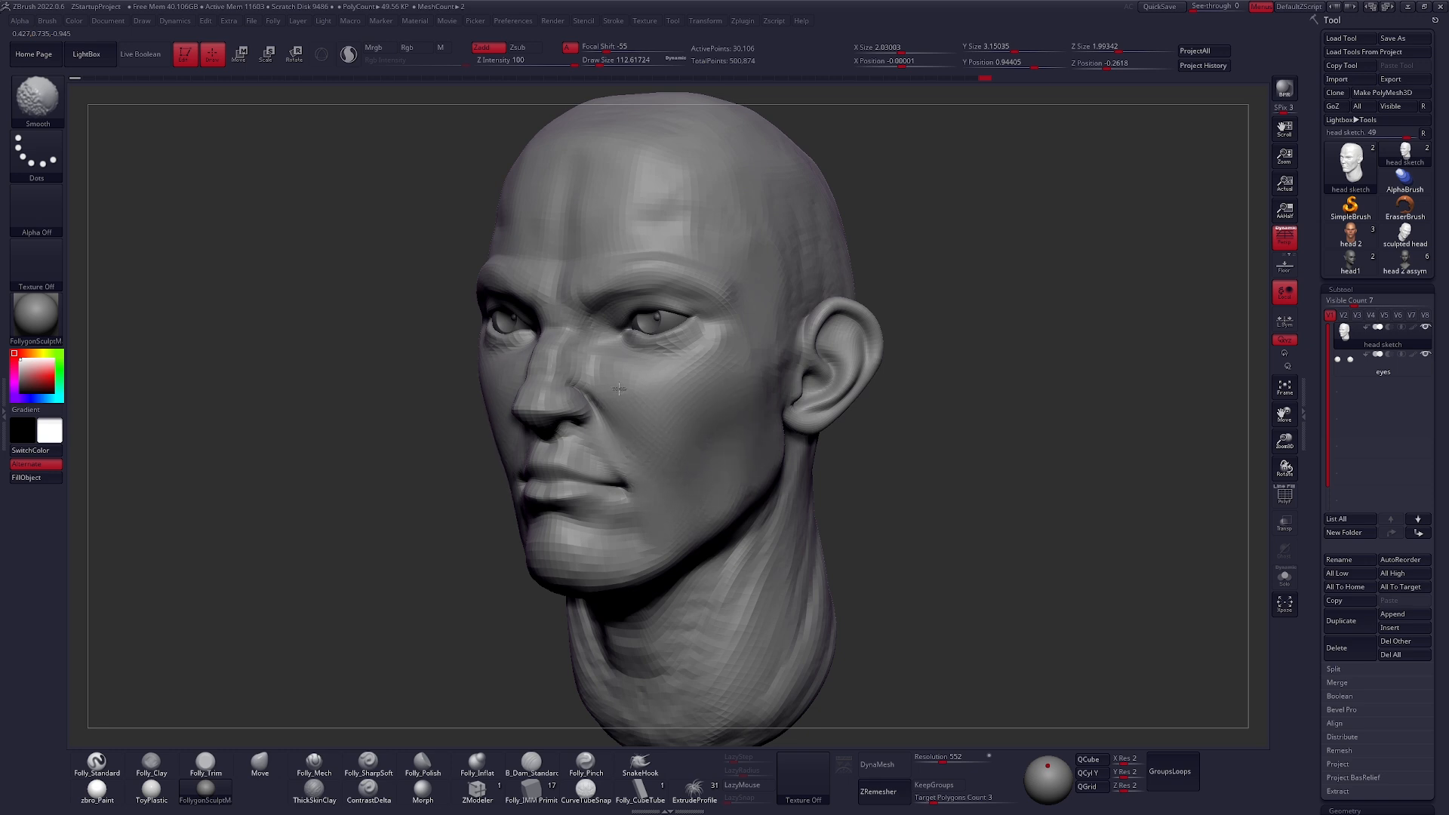
shift+drag(711, 263, 683, 248)
- Select the Move brush again and refine the head's overall proportions in three-quarter view
key(b)
key(m)
key(v)
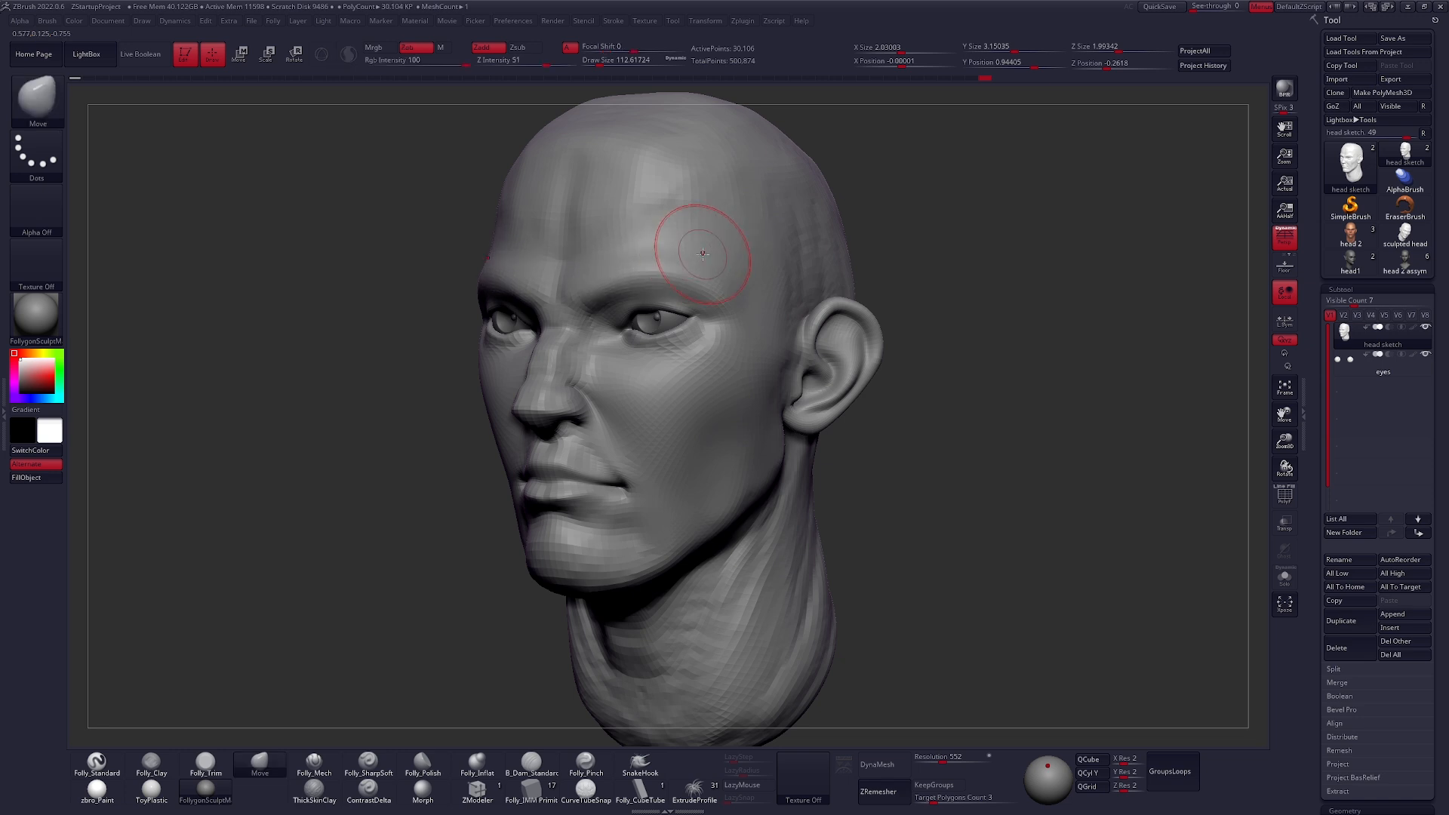
alt+drag(947, 518, 922, 568)
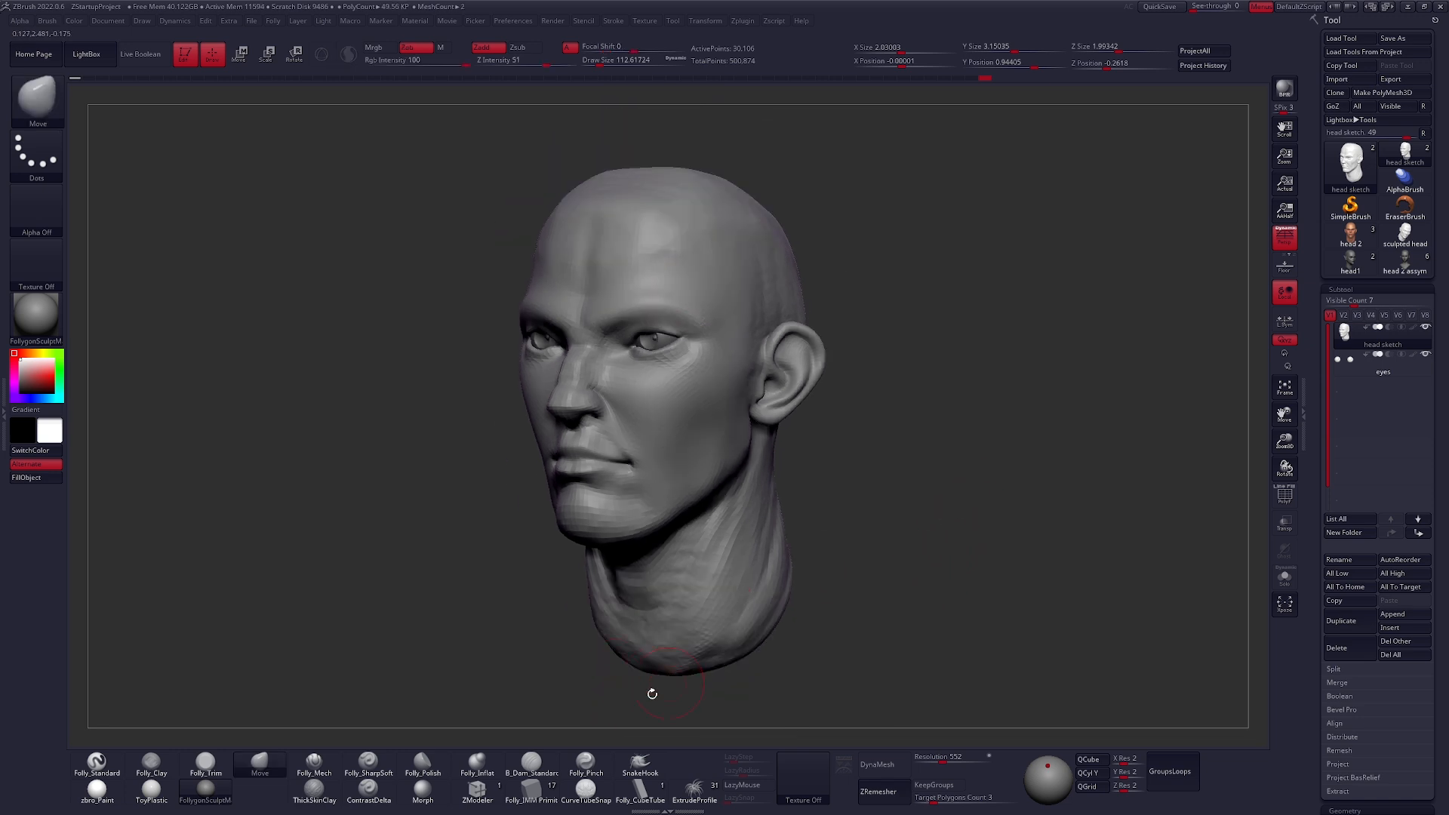
drag(841, 533, 907, 549)
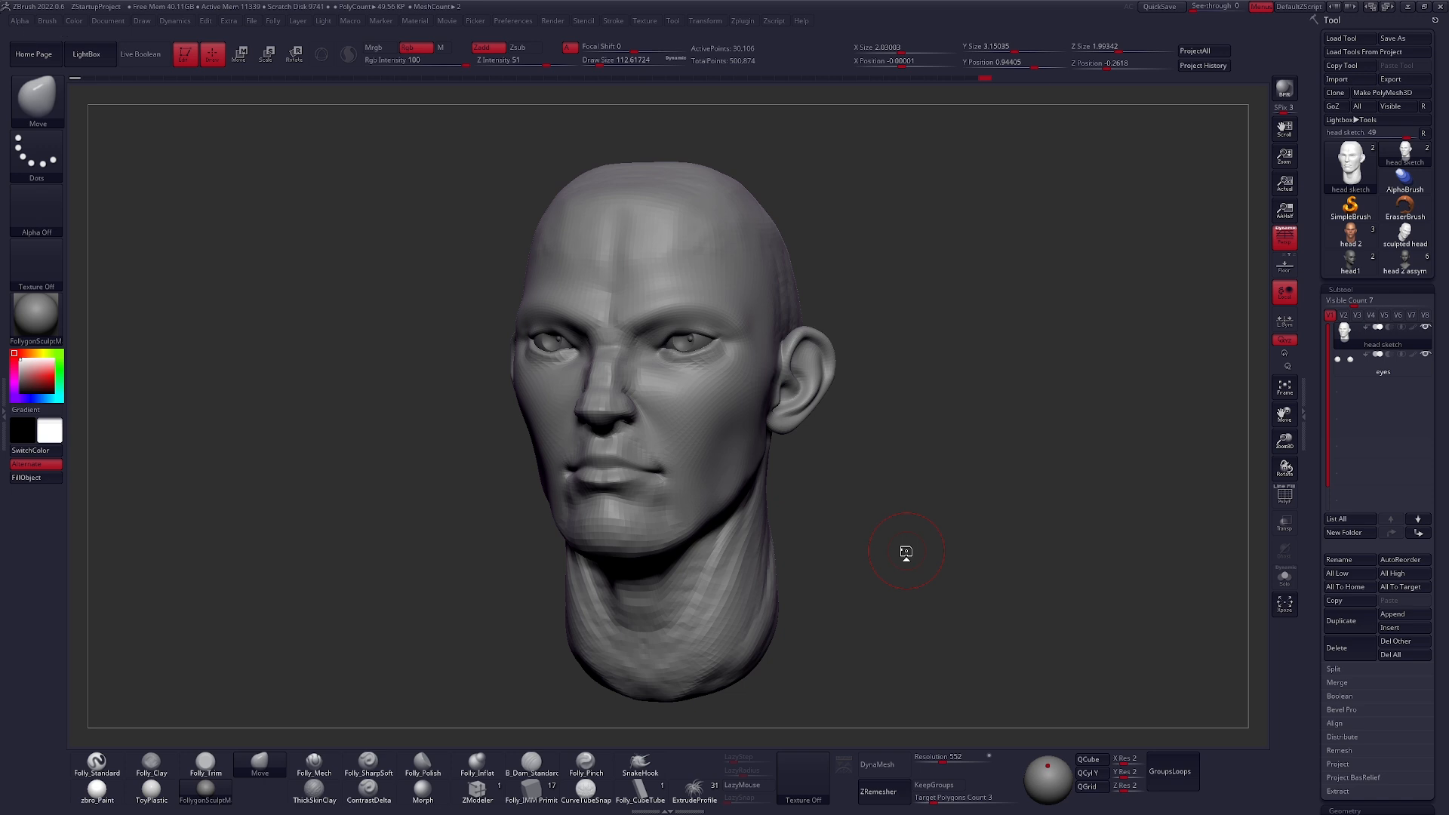
- Raise the head two subdivision levels and build vertical Folly_Clay strokes from under the eyes down the cheeks
key(2)
key(d)
key(d)
alt+drag(785, 500, 860, 516)
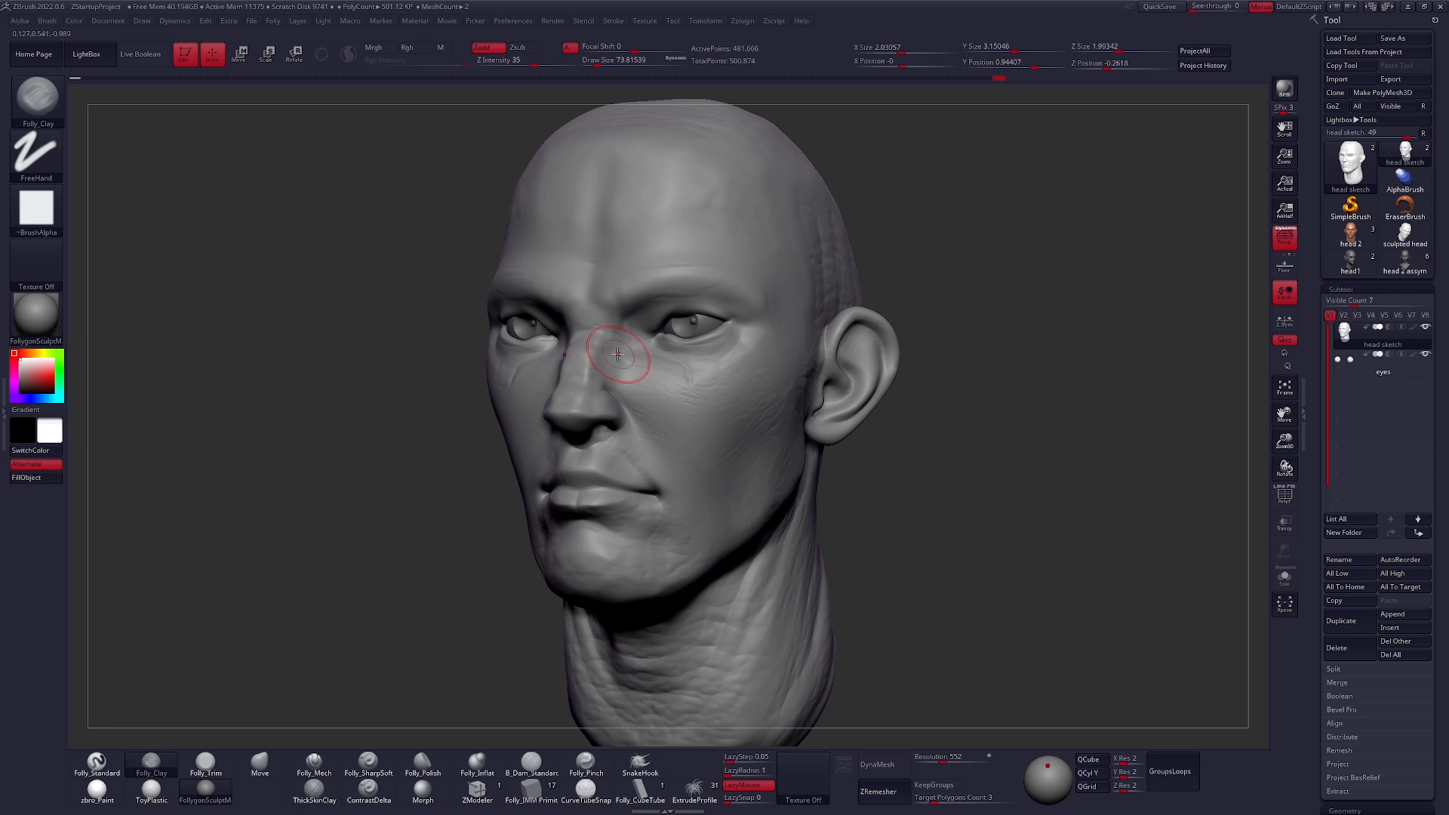
mouse_move(657, 377)
mouse_down()
mouse_move(652, 442)
mouse_move(673, 393)
mouse_move(664, 458)
mouse_move(686, 458)
mouse_up()
key(space)
mouse_move(714, 372)
mouse_down()
mouse_move(713, 504)
mouse_move(735, 483)
mouse_up()
mouse_move(758, 364)
mouse_down()
mouse_move(758, 408)
mouse_move(699, 499)
mouse_up()
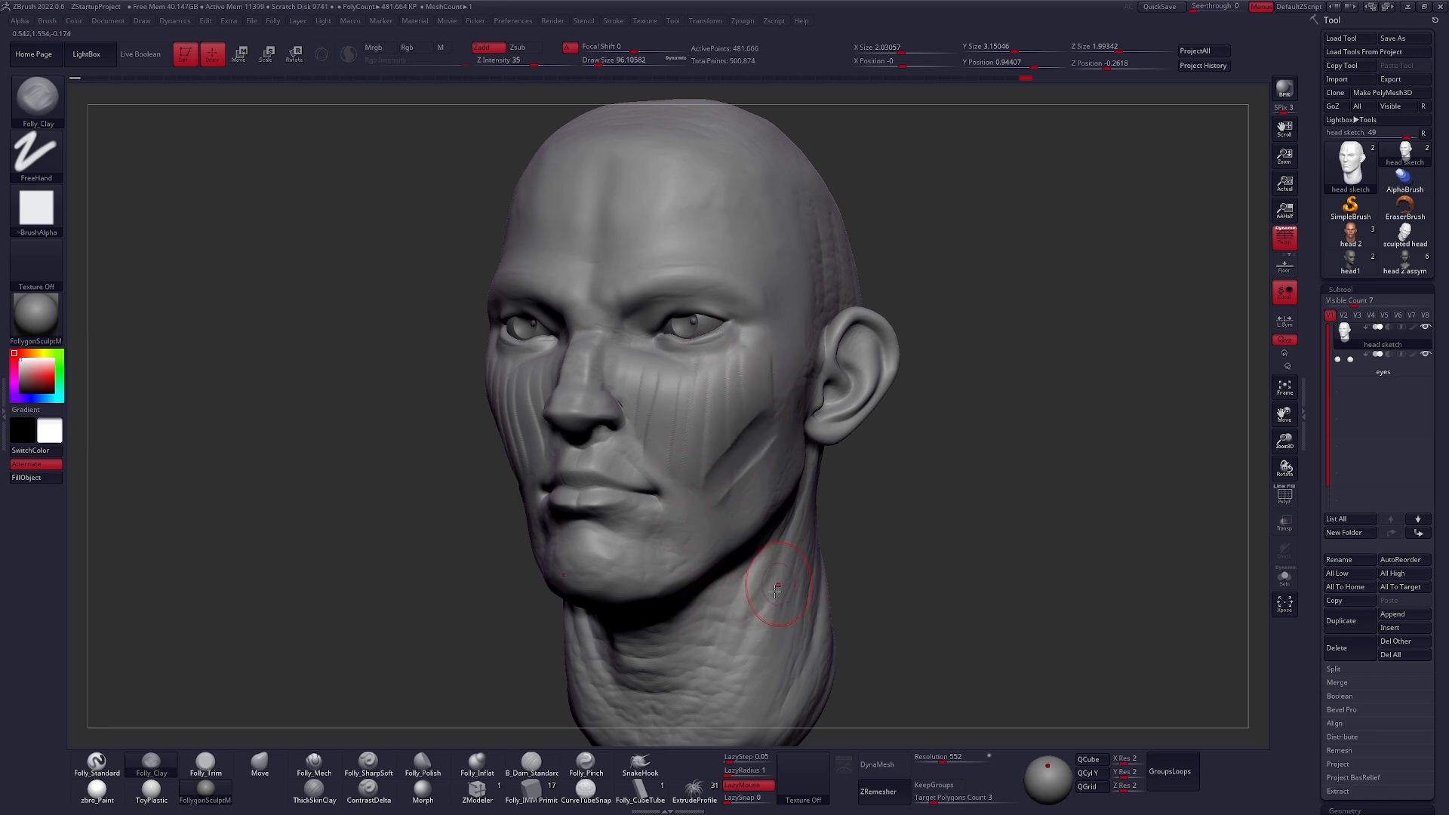
- Undo the last clay stroke and shape the cheek hollow between the cheekbone and the jaw
right_drag(776, 589, 755, 567)
key(ctrl+z)
drag(741, 351, 754, 370)
drag(783, 425, 766, 442)
ctrl+right_drag(787, 544, 754, 526)
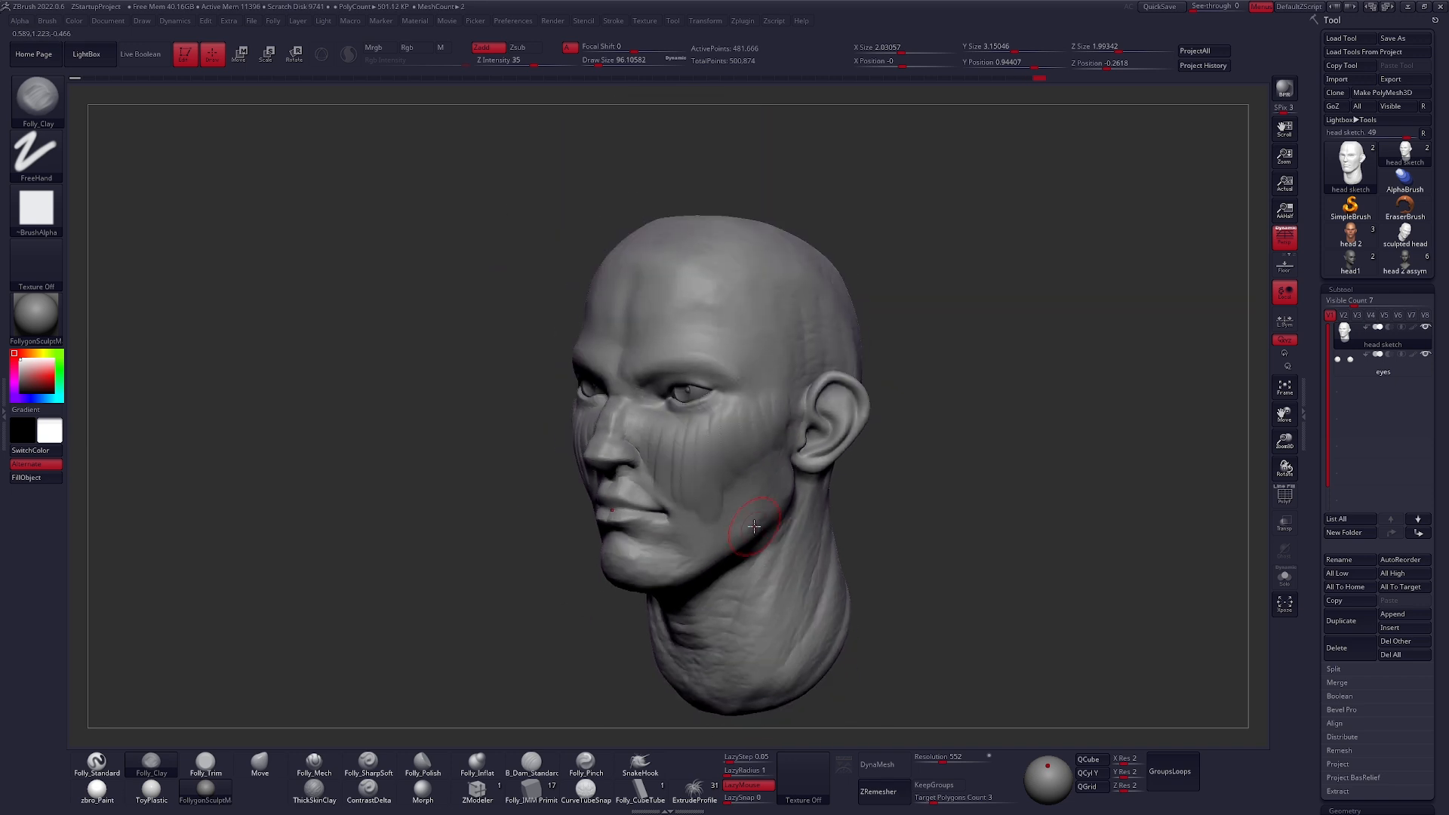
ctrl+right_drag(754, 527, 761, 577)
- Build up the brow ridges above the eyes and the adjoining inner cheek with Folly_Clay
mouse_move(628, 332)
mouse_down()
mouse_move(645, 364)
mouse_move(655, 326)
mouse_move(667, 329)
mouse_up()
right_drag(619, 305, 663, 285)
right_drag(690, 494, 632, 504)
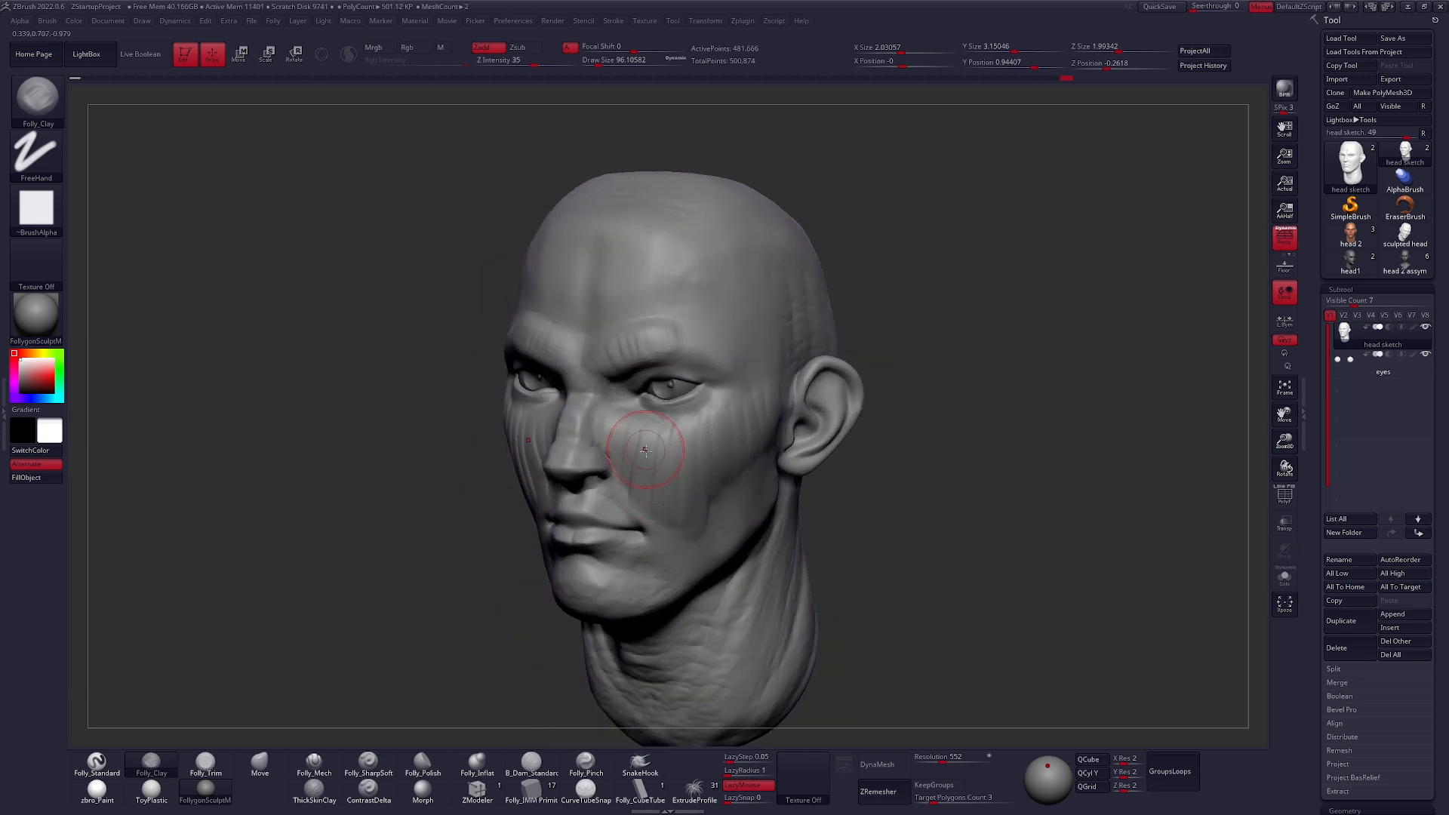
right_drag(662, 443, 638, 411)
key(space)
- Sculpt frown folds above the brows and edge strokes along the forehead and temple with Folly_Clay
mouse_move(634, 336)
mouse_down()
mouse_move(667, 333)
mouse_move(665, 311)
mouse_move(741, 332)
mouse_up()
key(space)
mouse_move(685, 252)
mouse_down()
mouse_move(705, 282)
mouse_move(739, 279)
mouse_up()
key(space)
click(757, 369)
mouse_move(743, 423)
right_down()
mouse_move(673, 424)
mouse_move(753, 462)
mouse_move(730, 501)
right_up()
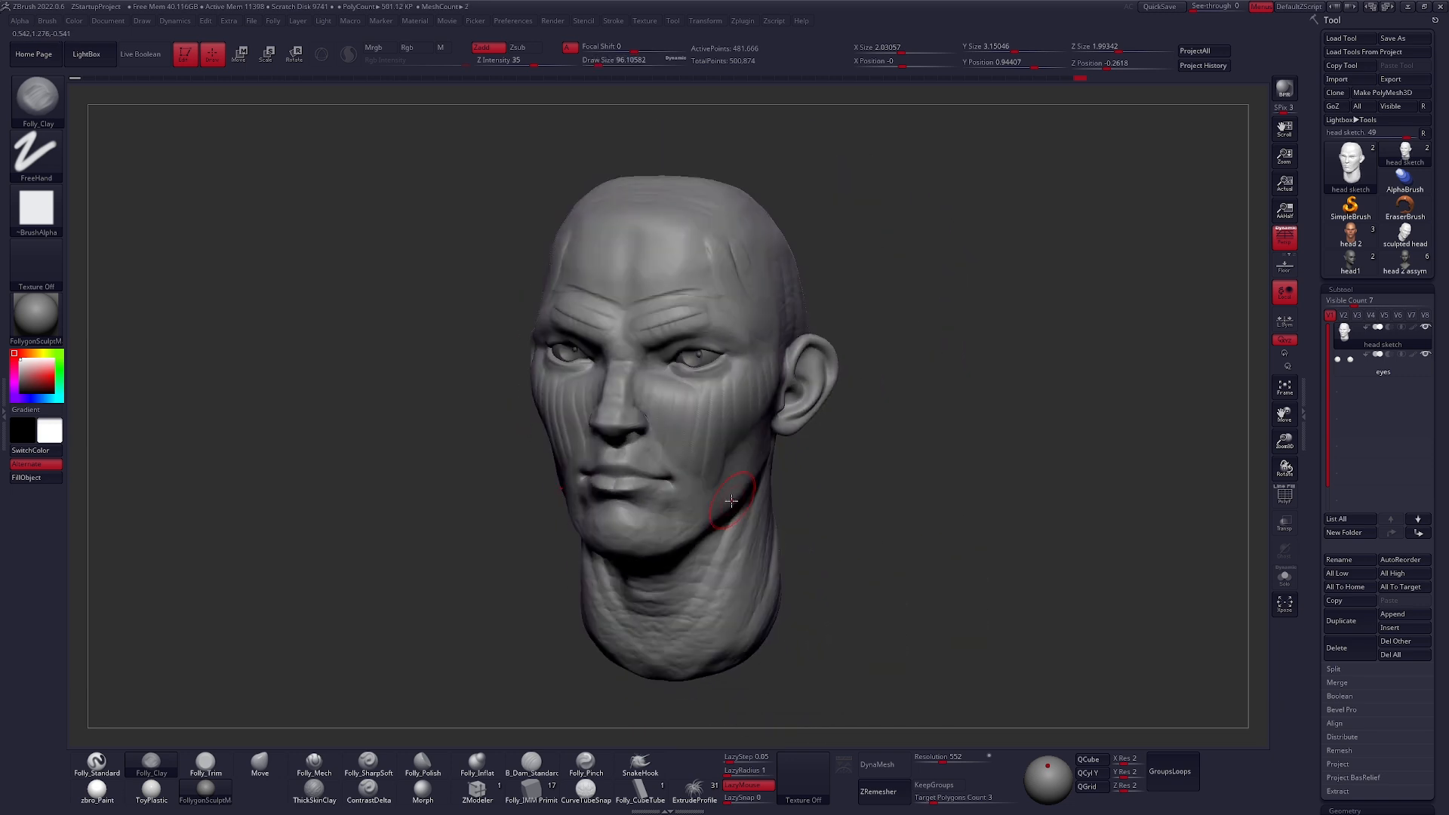
- Switch from the head sketch through the other saved heads to the sculpted head tool
click(1356, 237)
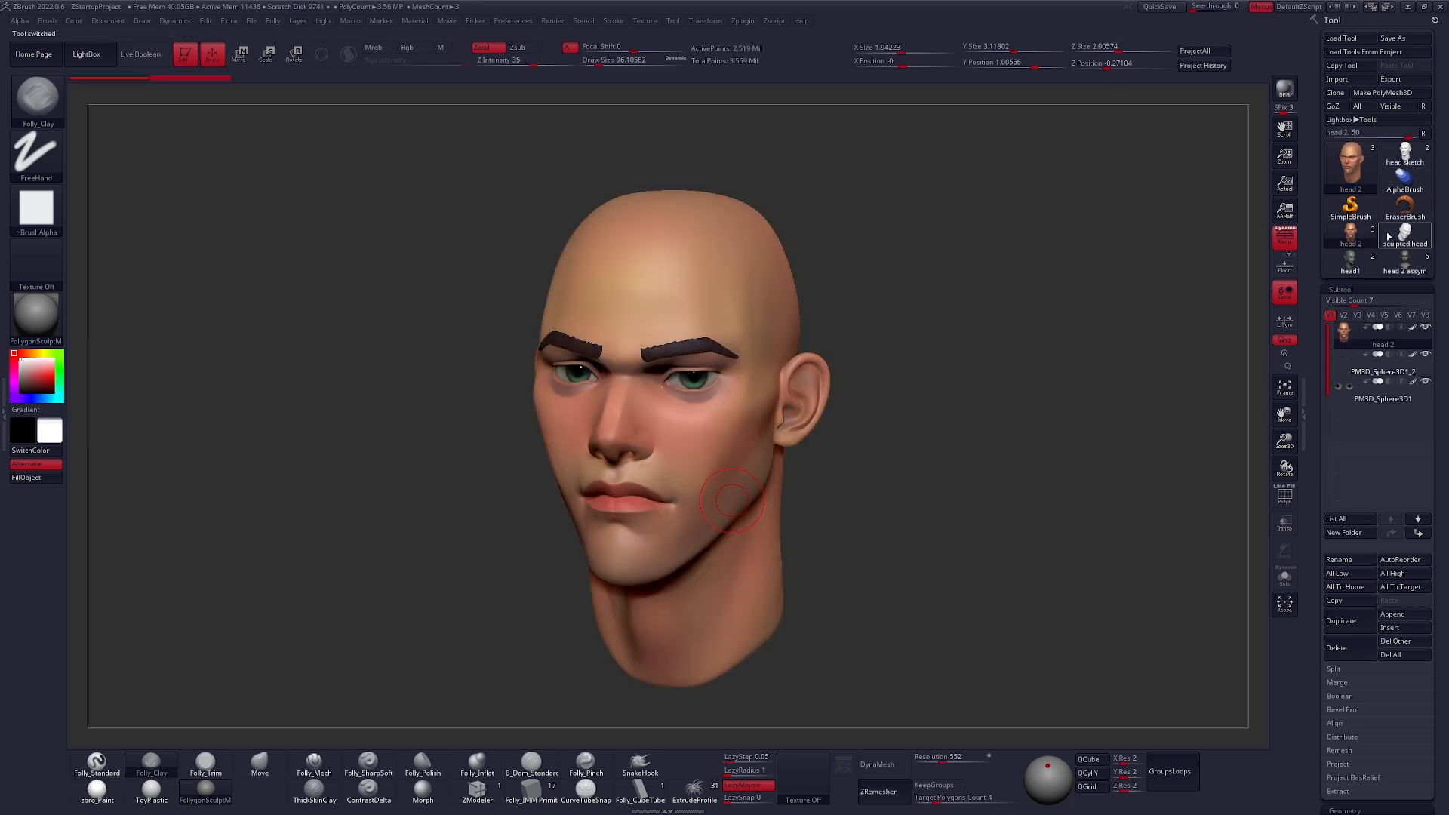
click(1399, 237)
click(1359, 265)
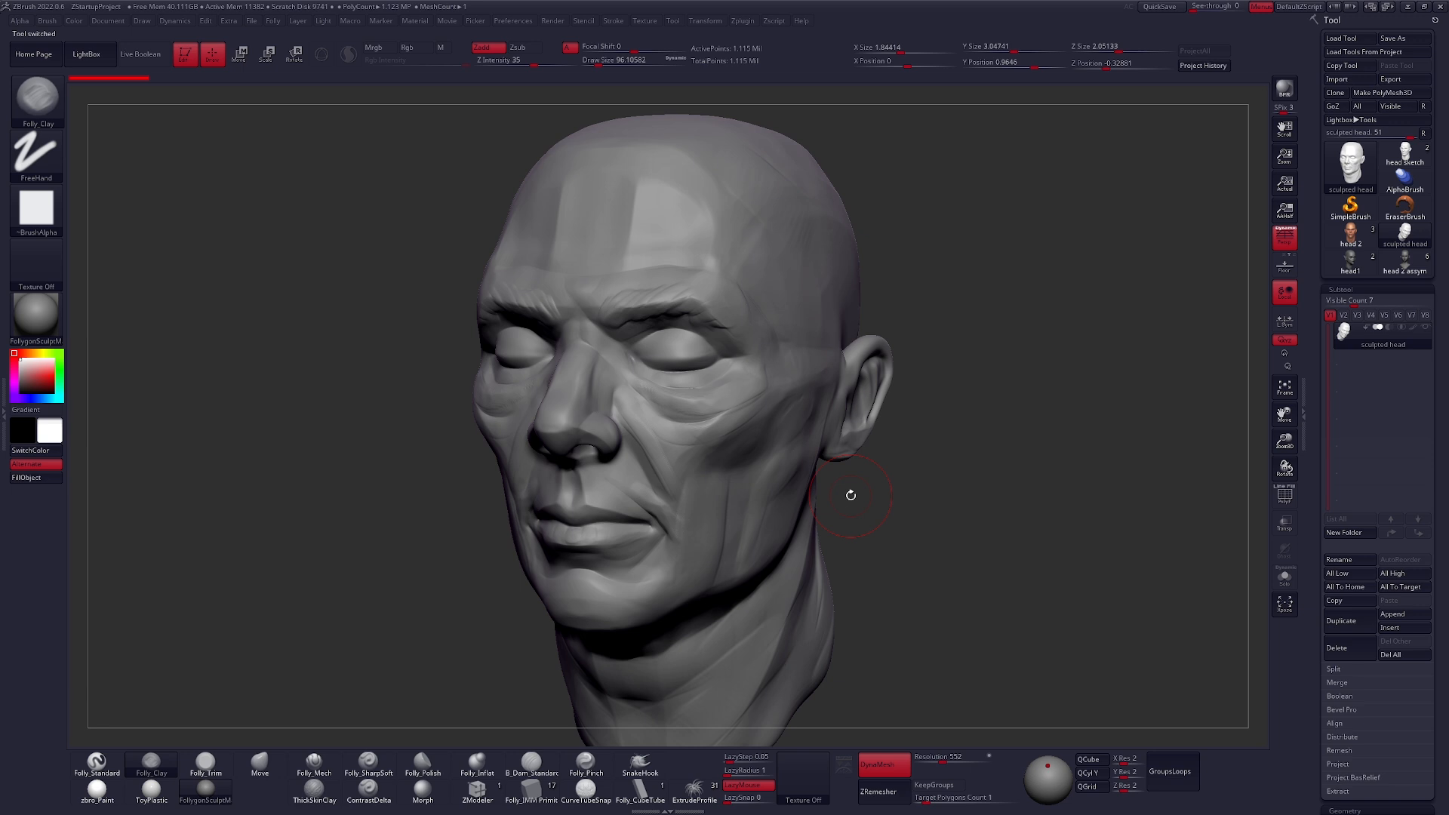
mouse_move(834, 501)
mouse_down()
mouse_move(705, 550)
mouse_move(663, 518)
mouse_move(676, 483)
mouse_up()
alt+right_drag(675, 484, 604, 514)
- Adjust the Folly_Clay brush size and block in the muscle forms on the cheek below the cheekbone
key(space)
drag(650, 442, 704, 444)
key(space)
right_drag(705, 443, 671, 450)
key(space)
drag(736, 313, 745, 314)
drag(720, 260, 732, 377)
drag(747, 310, 746, 423)
drag(769, 337, 771, 423)
- Define the jaw muscle's edge and lower cheek planes with Folly_Clay at a draw size of about 74
key(space)
drag(782, 410, 790, 410)
drag(764, 320, 765, 381)
right_drag(764, 381, 741, 461)
key(space)
drag(719, 411, 724, 411)
drag(805, 285, 764, 347)
mouse_move(672, 434)
mouse_down()
mouse_move(776, 333)
mouse_move(737, 411)
mouse_move(802, 415)
mouse_move(717, 500)
mouse_move(786, 408)
mouse_move(728, 493)
mouse_move(754, 407)
mouse_move(685, 491)
mouse_move(718, 392)
mouse_move(770, 360)
mouse_move(792, 453)
mouse_move(703, 480)
mouse_up()
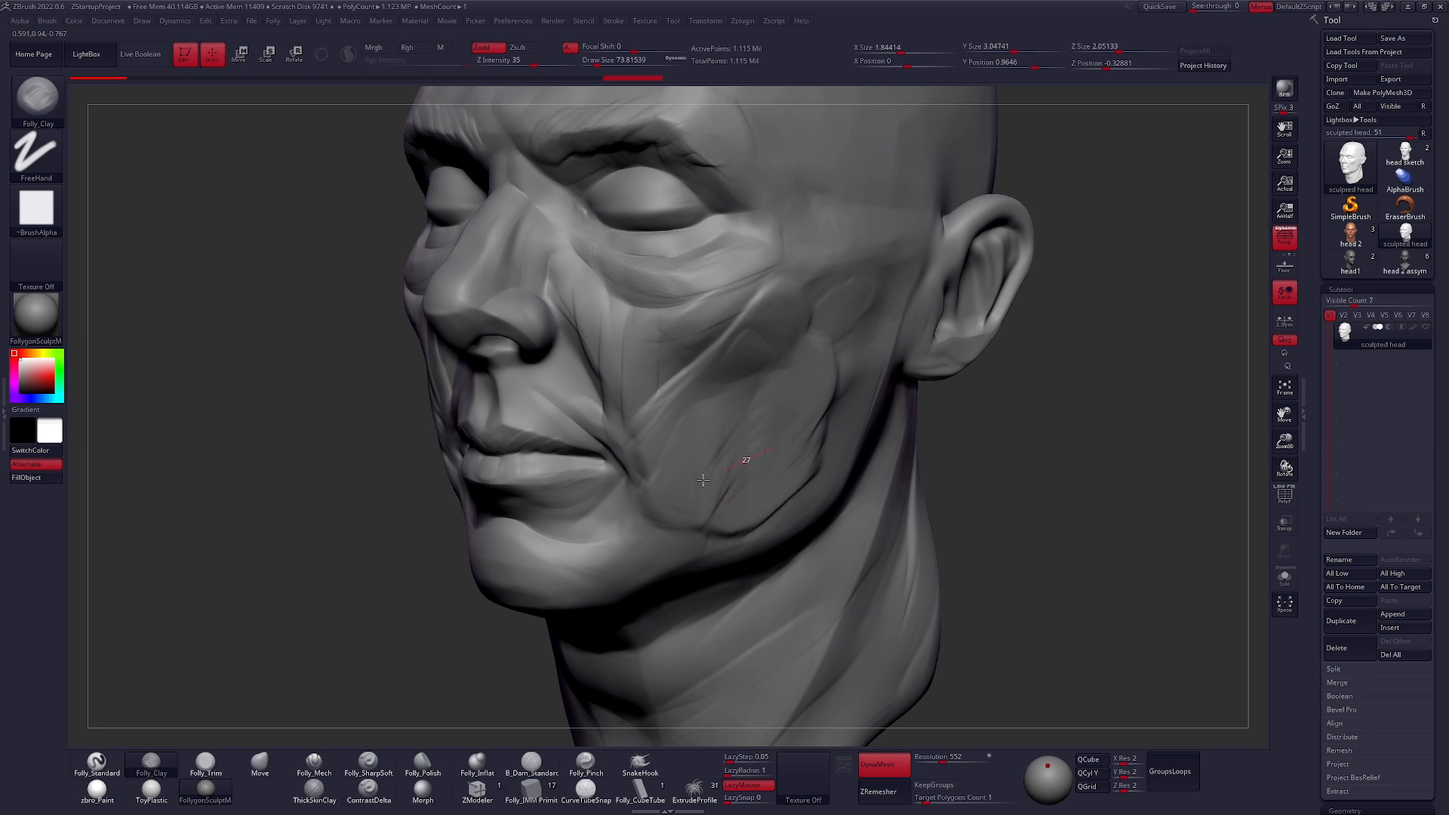
- Add diagonal Folly_Clay strokes running between the cheekbone and the corner of the mouth
mouse_move(822, 275)
mouse_down()
mouse_move(760, 399)
mouse_move(789, 438)
mouse_up()
drag(634, 462, 769, 305)
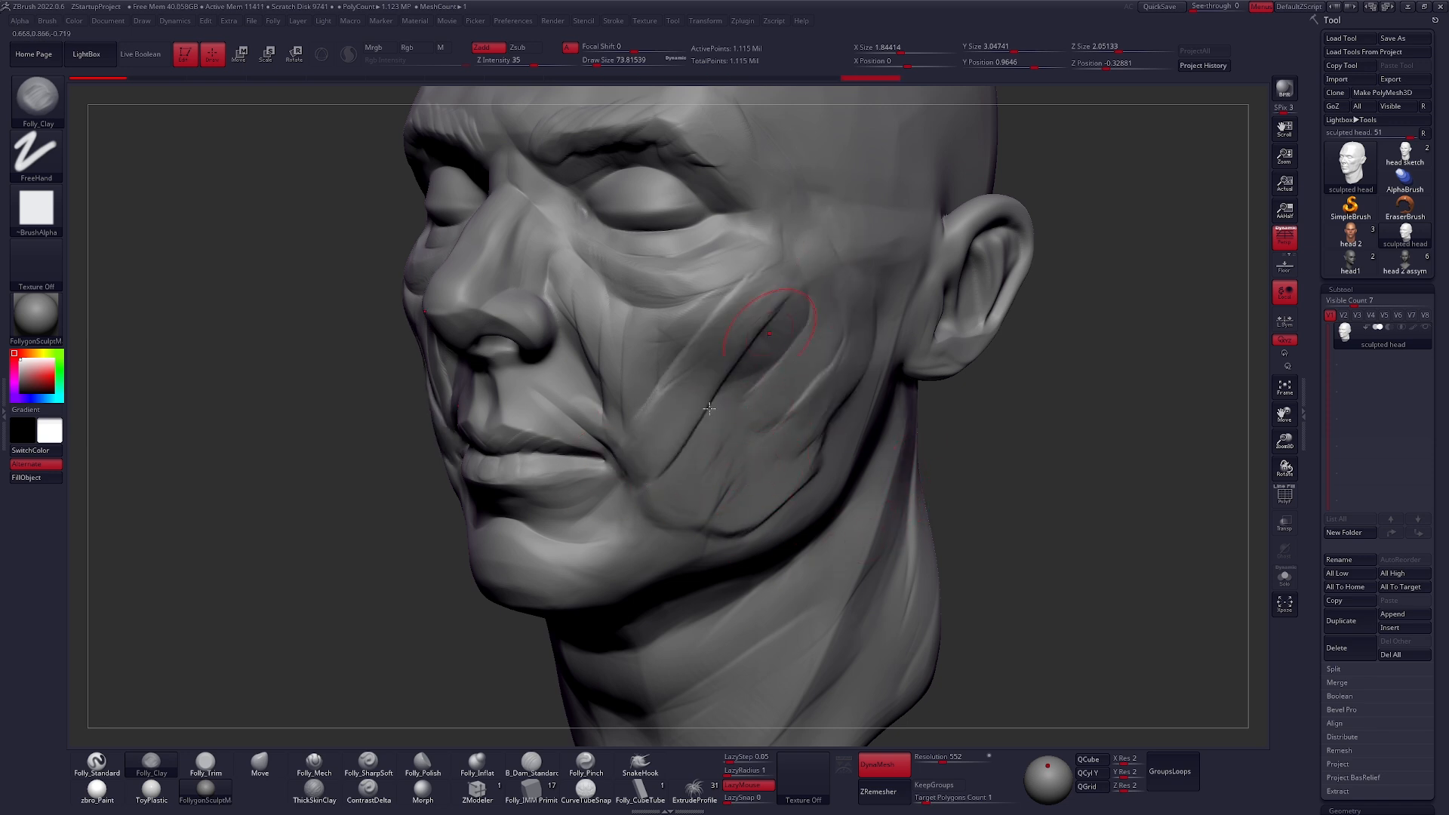
alt+right_drag(788, 315, 605, 577)
- Try two curved clay strokes across the temple on the side of the skull and undo them
mouse_move(675, 338)
right_down()
mouse_move(621, 282)
mouse_move(603, 302)
right_up()
drag(620, 279, 685, 436)
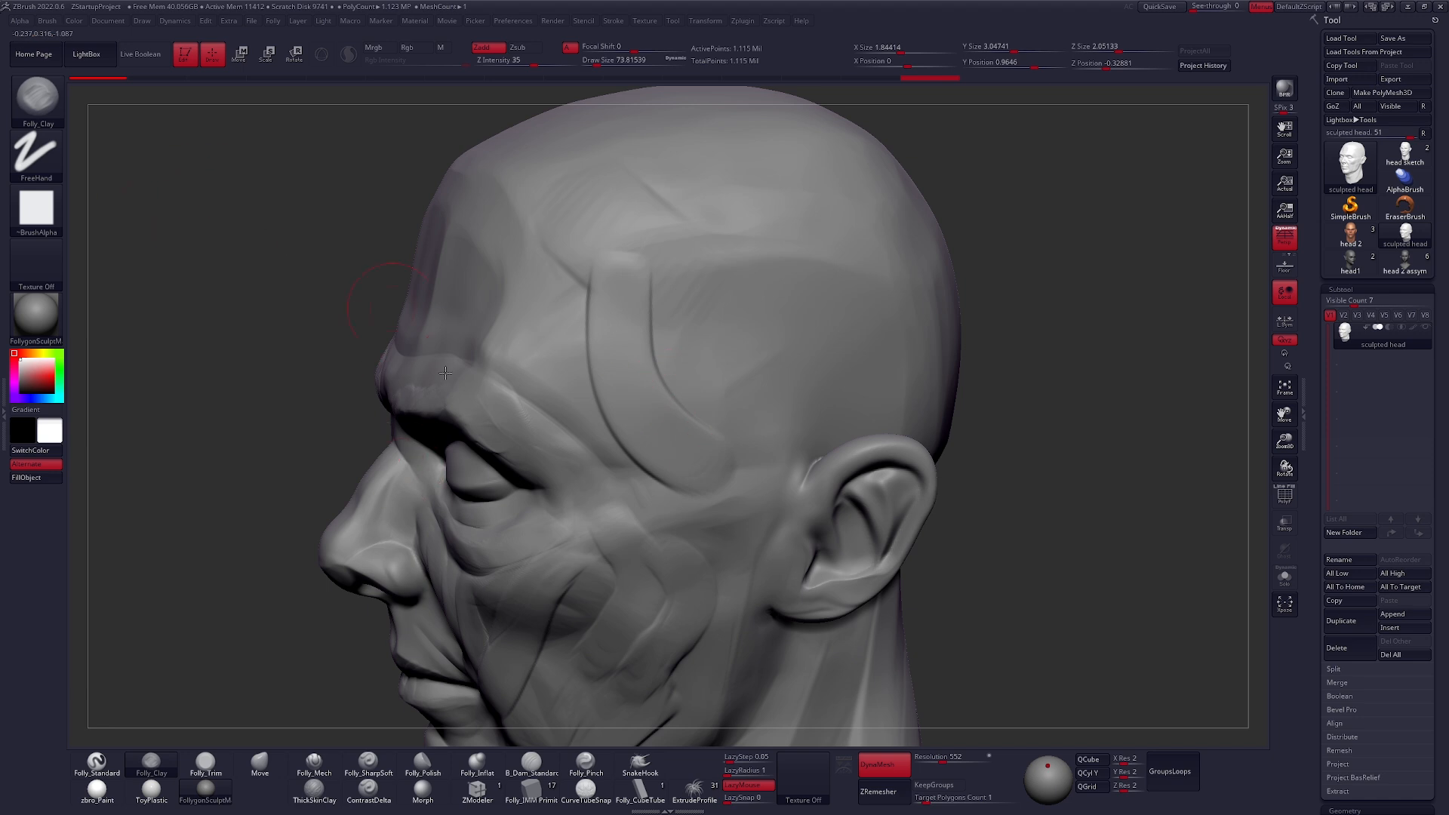
drag(695, 282, 782, 382)
mouse_move(713, 600)
alt+right_down()
mouse_move(758, 503)
mouse_move(770, 491)
mouse_move(789, 511)
alt+right_up()
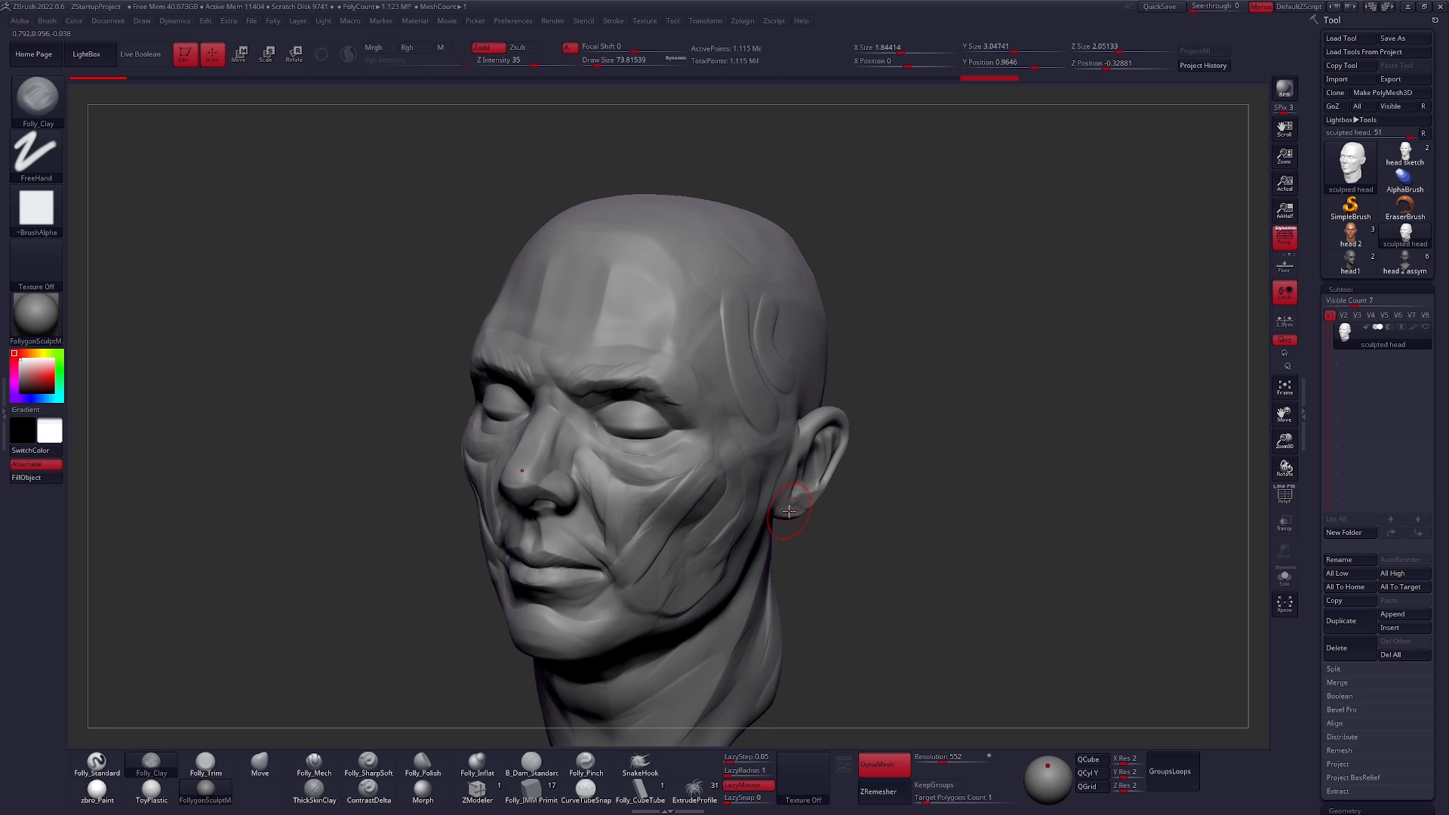
alt+right_drag(778, 549, 685, 516)
key(ctrl+z)
key(ctrl+z)
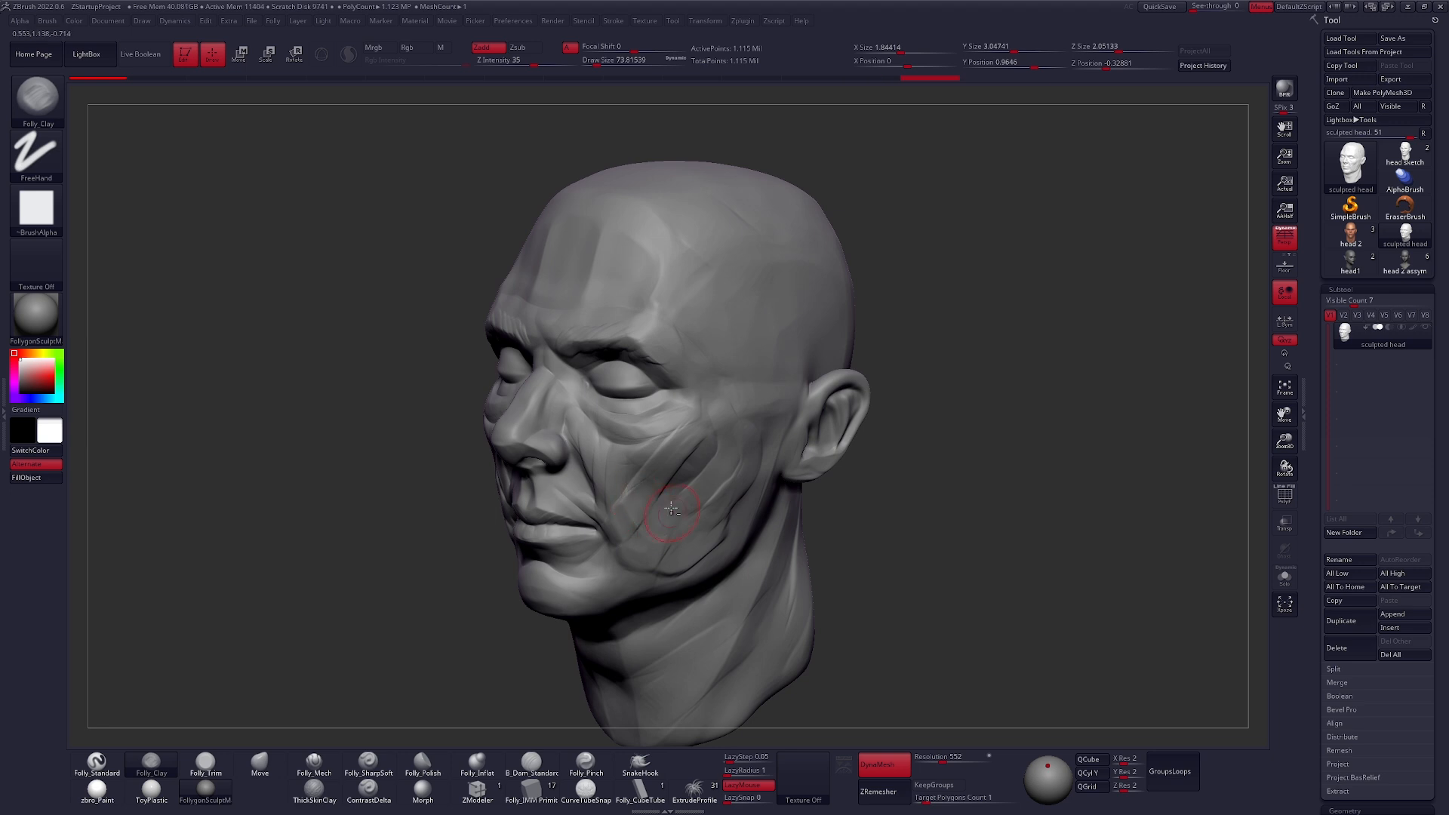
- Reduce the Folly_Clay brush to about 33 and carve thin muscle-fibre strokes down the cheek
mouse_move(681, 461)
mouse_down()
mouse_move(641, 555)
mouse_move(679, 461)
mouse_move(673, 496)
mouse_up()
alt+drag(824, 516, 839, 563)
key(space)
drag(824, 462, 818, 462)
drag(853, 521, 819, 446)
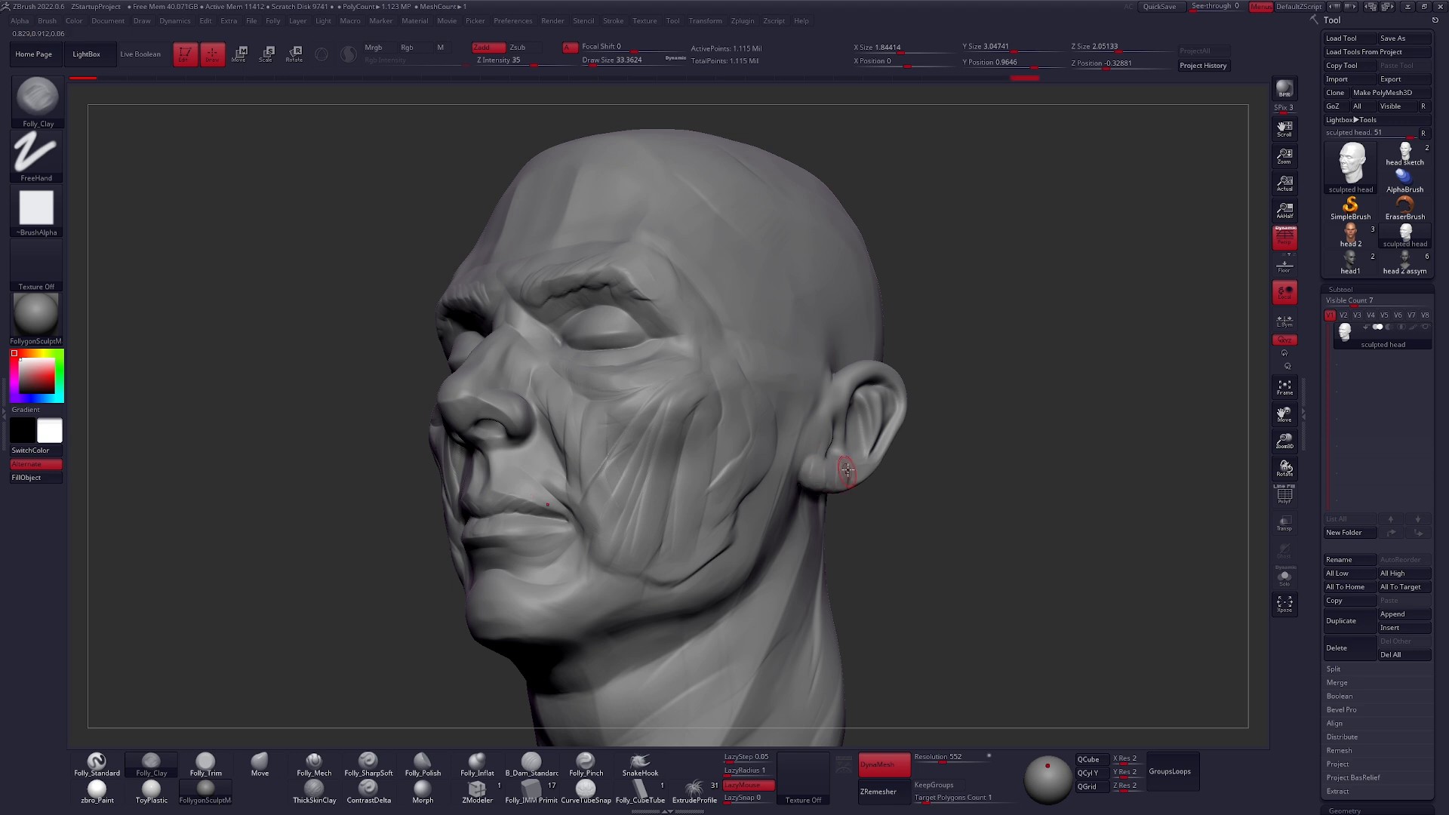
mouse_move(863, 478)
mouse_down()
mouse_move(820, 429)
mouse_move(792, 477)
mouse_up()
mouse_move(794, 483)
right_down()
mouse_move(841, 494)
mouse_move(822, 521)
right_up()
mouse_move(821, 521)
mouse_down()
mouse_move(783, 491)
mouse_move(796, 550)
mouse_move(802, 510)
mouse_up()
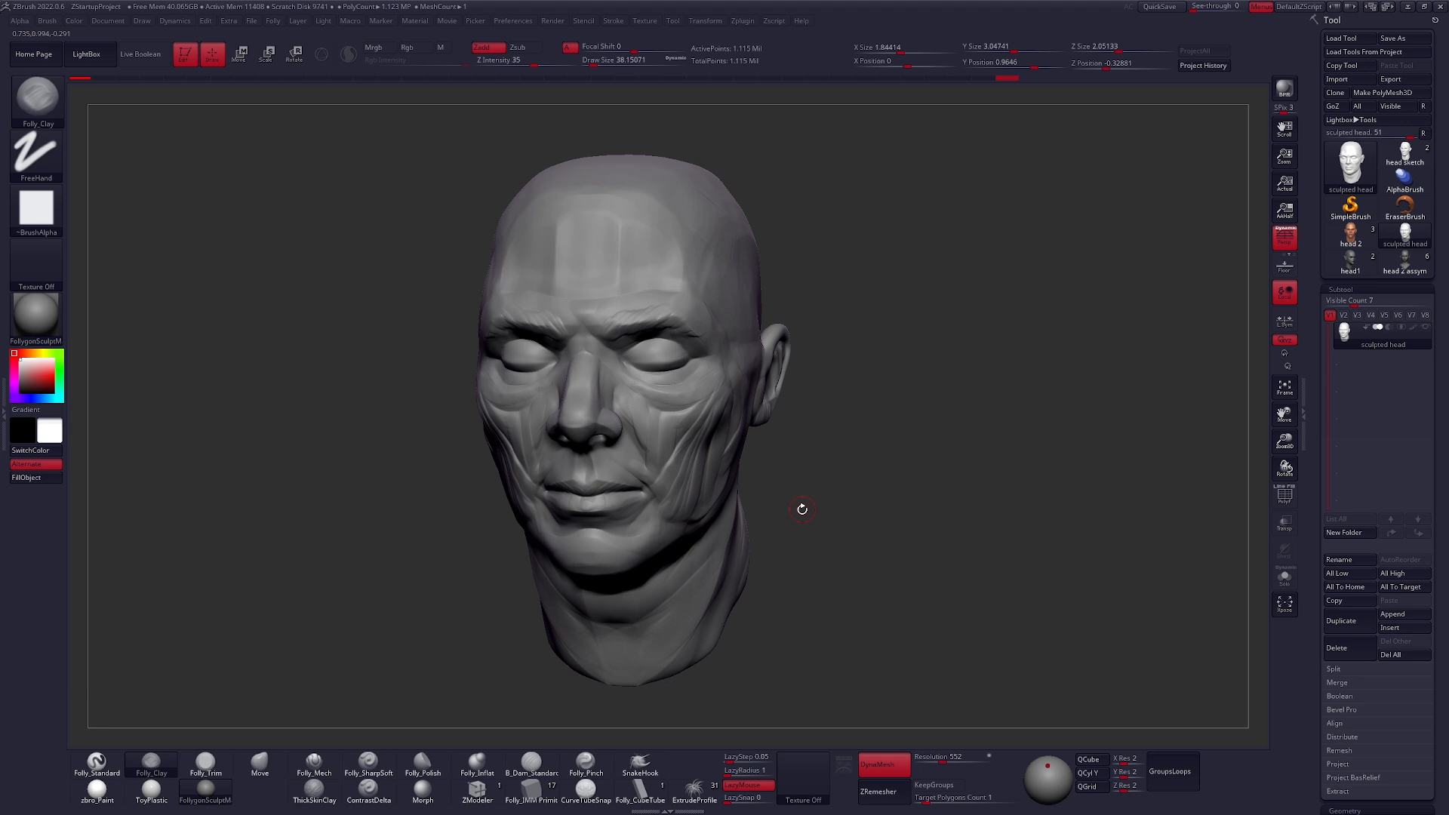
- Flatten the fold beside the nose with the Folly_Trim brush at a draw size of about 74
key(3)
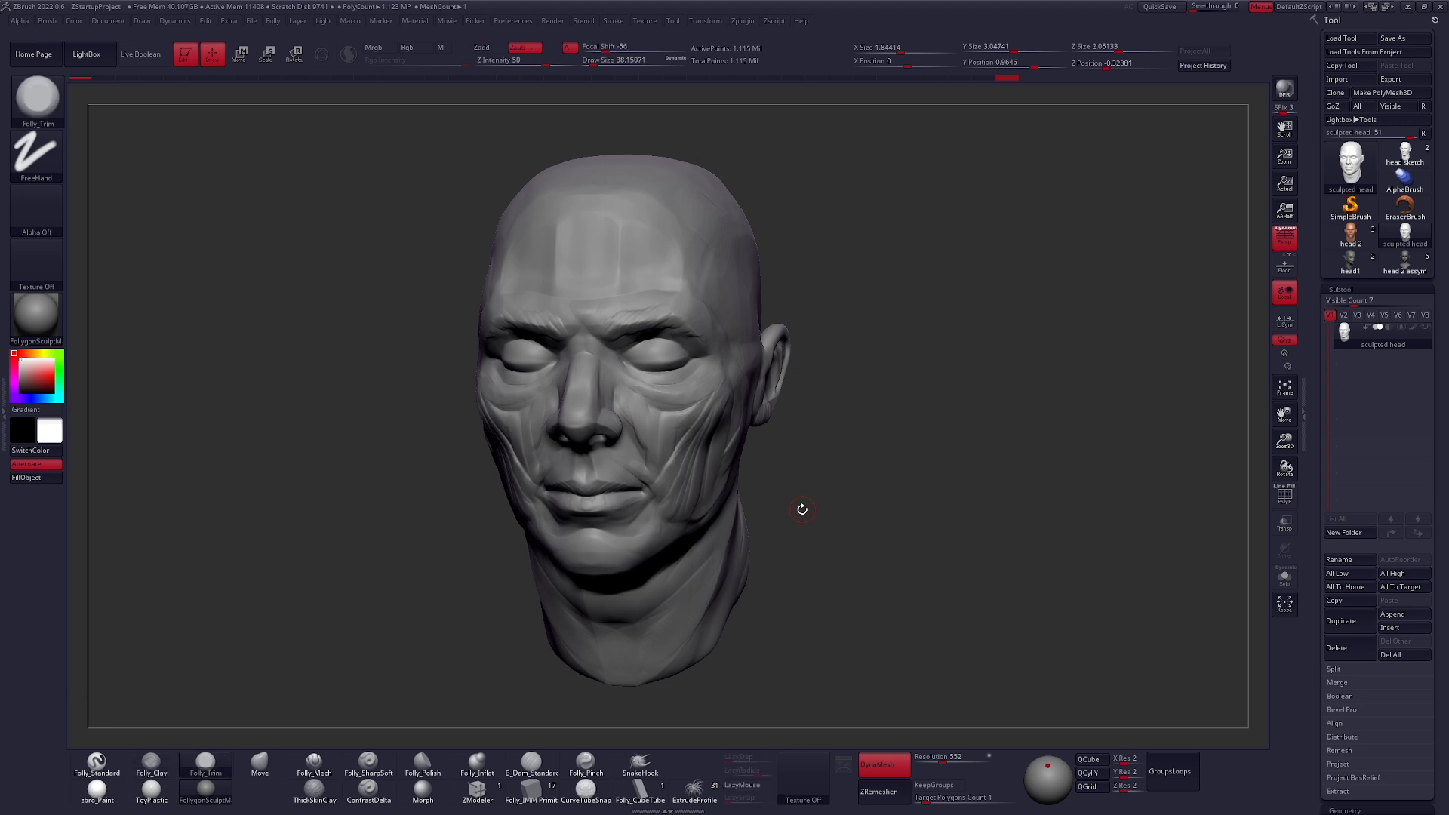
key(space)
mouse_move(838, 491)
mouse_down()
mouse_move(825, 511)
mouse_move(861, 486)
mouse_move(873, 500)
mouse_move(867, 559)
mouse_up()
key(space)
drag(661, 410, 652, 410)
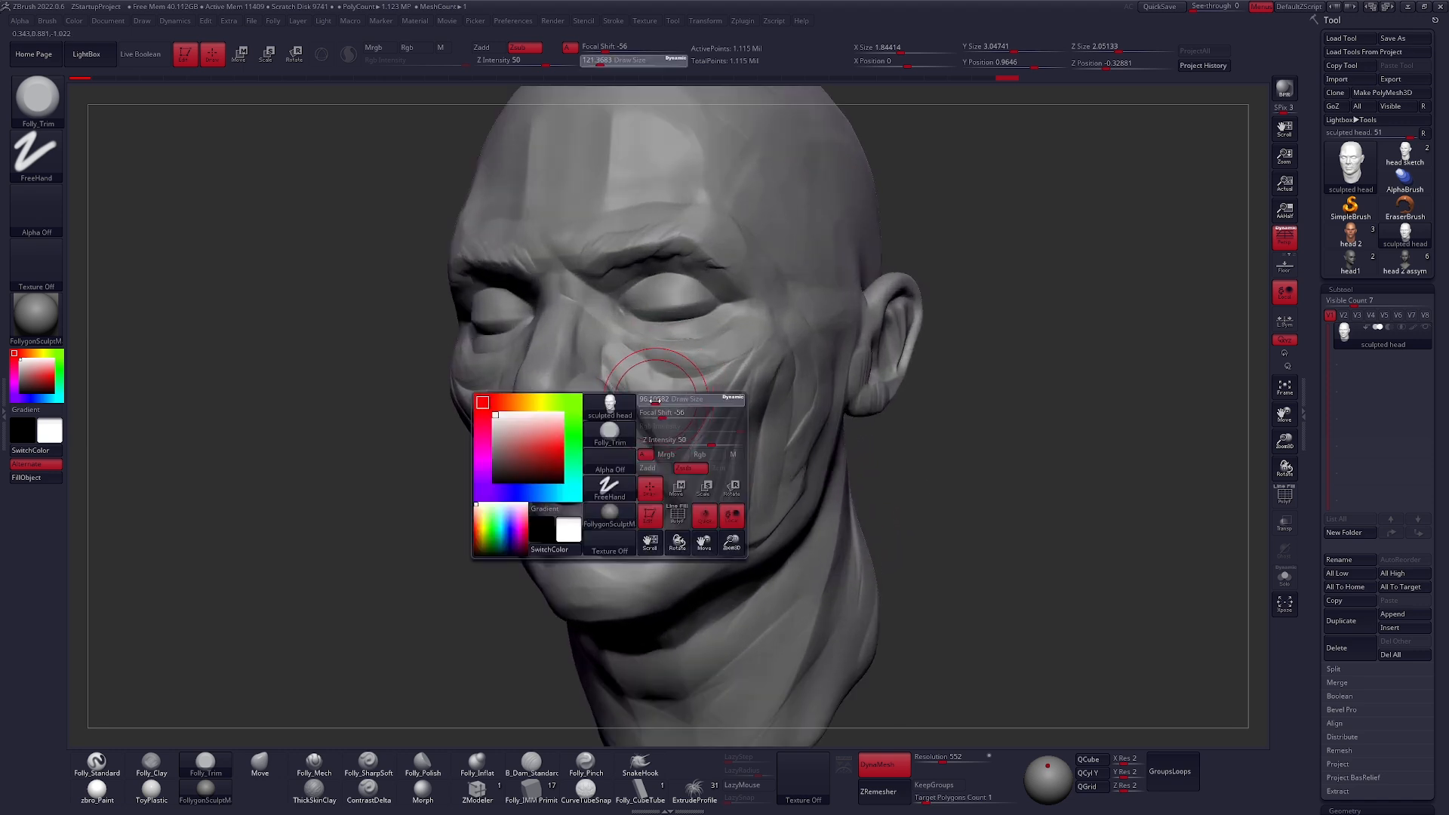
right_drag(652, 410, 650, 412)
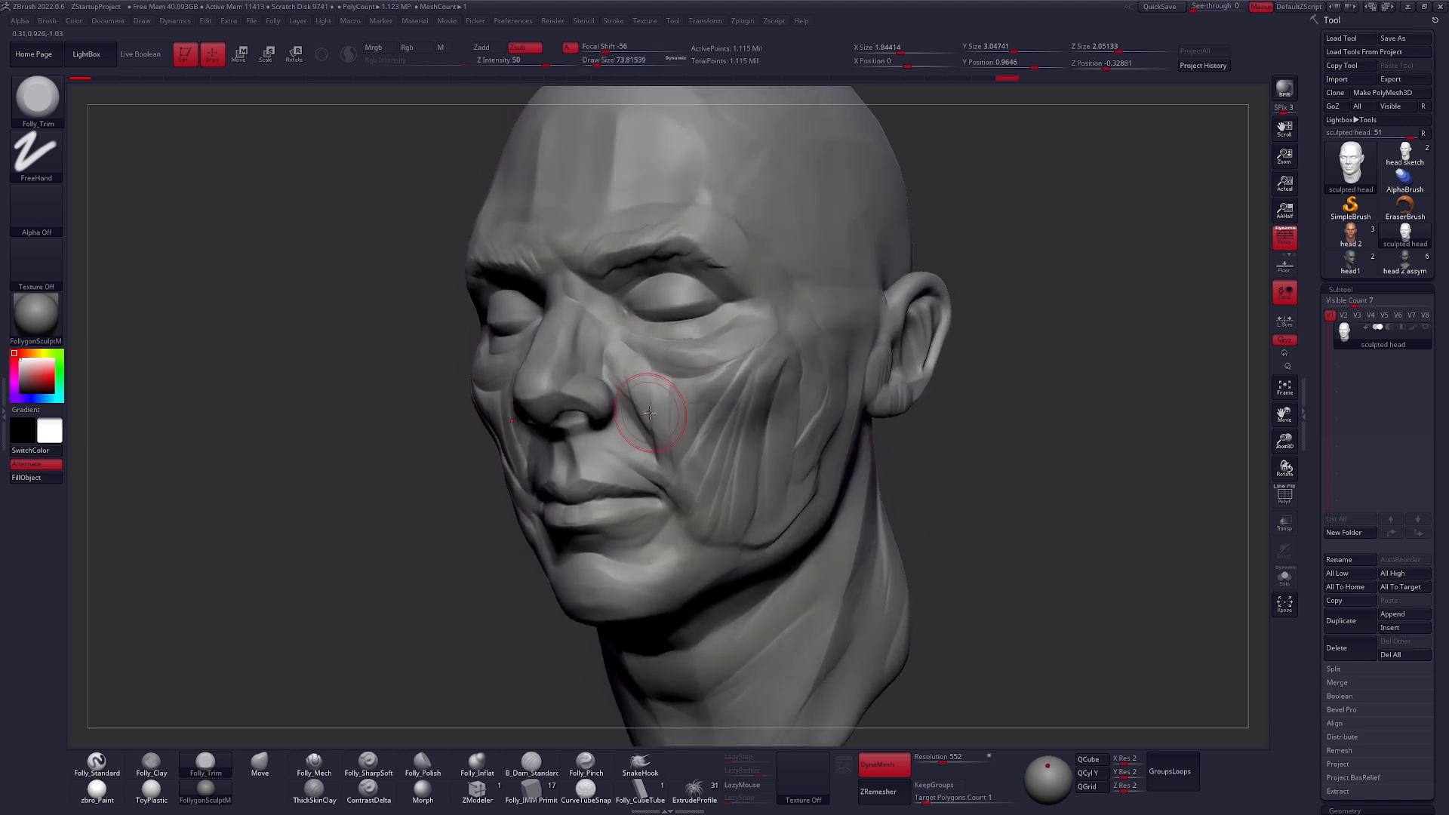
mouse_move(639, 380)
mouse_down()
mouse_move(631, 367)
mouse_move(681, 428)
mouse_up()
- Build diagonal fibre strokes across the outer cheek and jaw muscle with Folly_Clay
key(2)
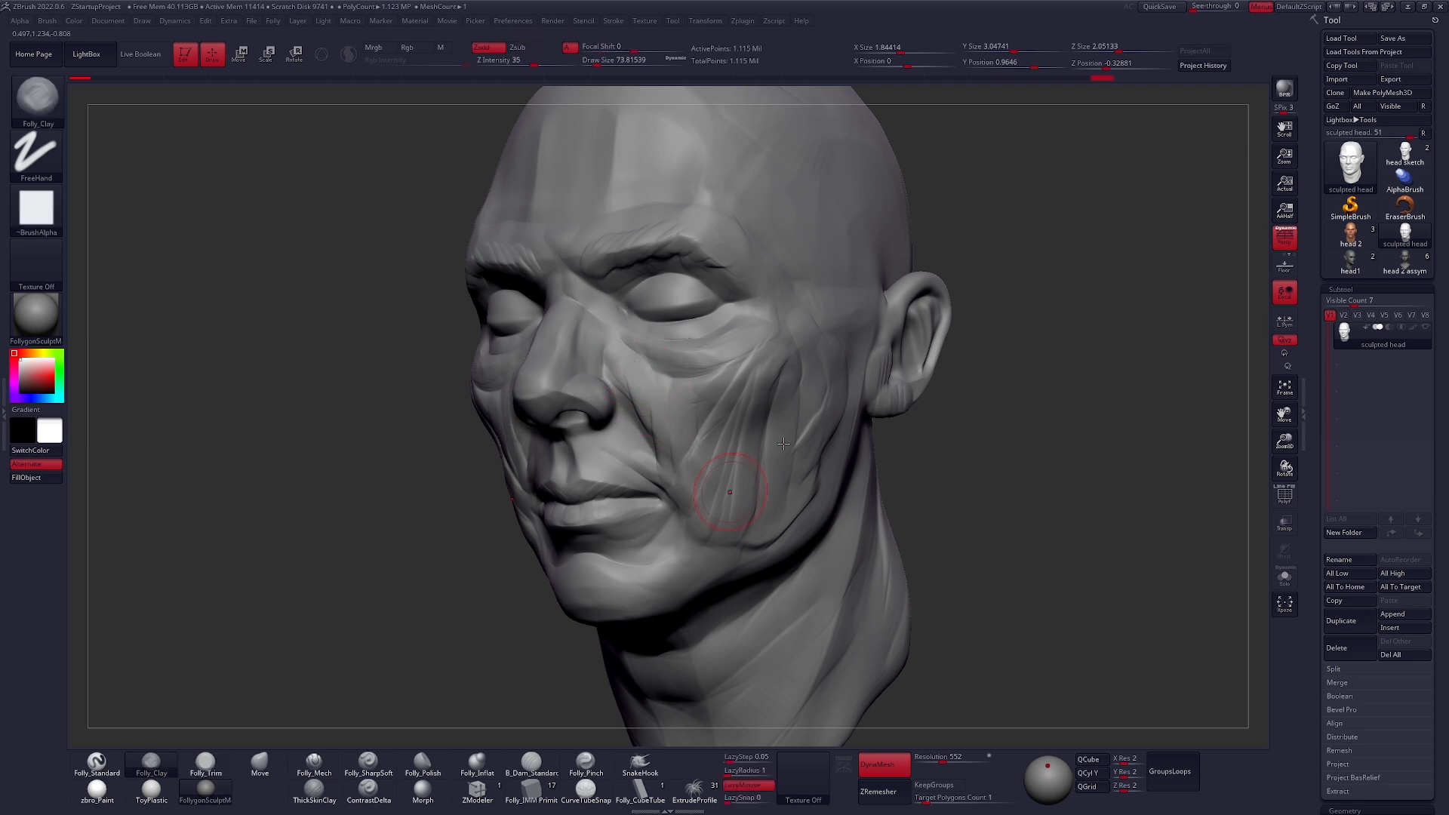
right_drag(771, 446, 716, 447)
mouse_move(765, 421)
mouse_down()
mouse_move(784, 377)
mouse_move(800, 430)
mouse_move(818, 423)
mouse_move(834, 449)
mouse_move(839, 332)
mouse_move(861, 430)
mouse_move(866, 321)
mouse_move(753, 388)
mouse_move(743, 411)
mouse_move(770, 445)
mouse_move(837, 456)
mouse_up()
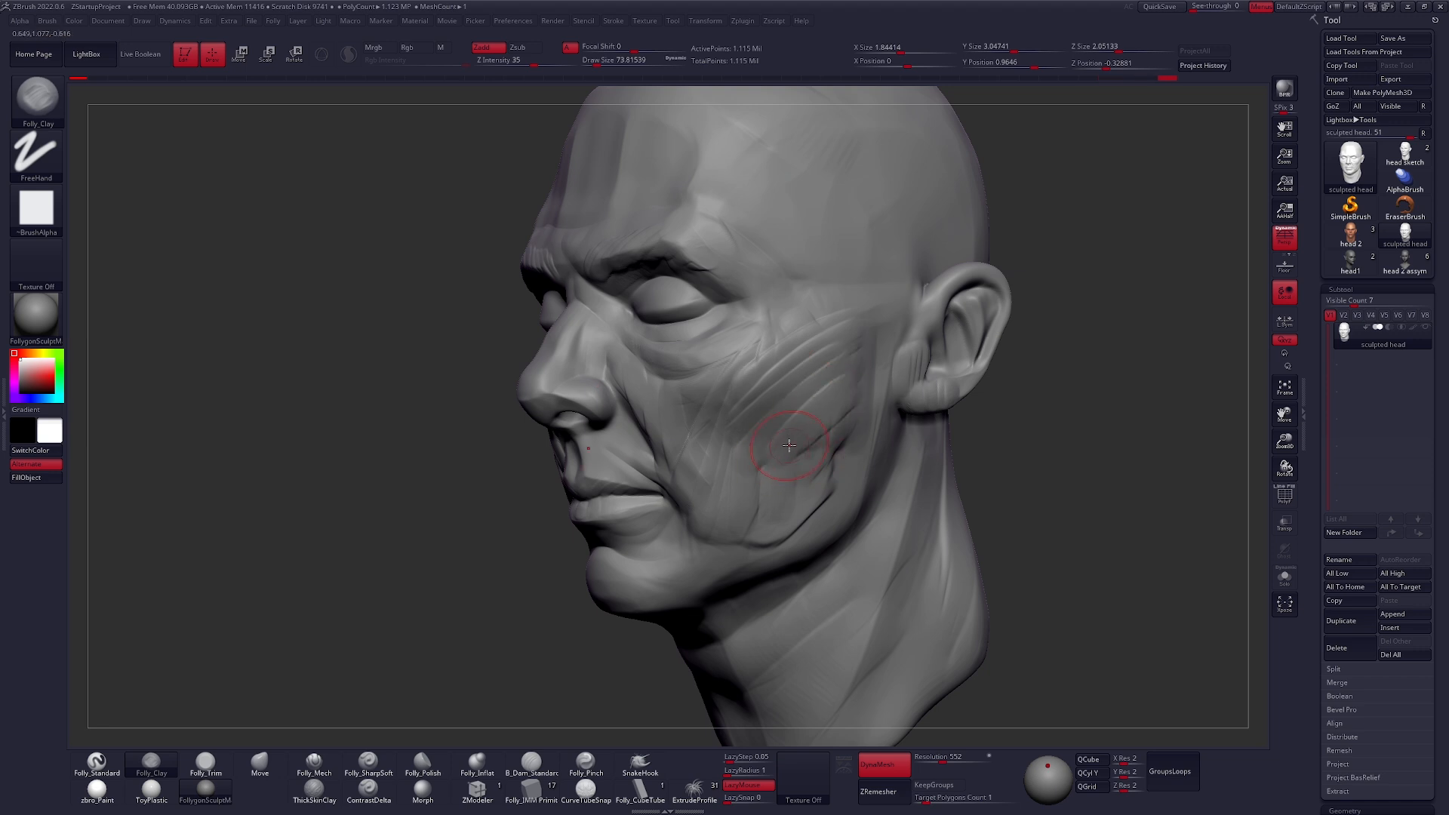
- Trim the new diagonal cheek strokes with Folly_Trim at a draw size of about 81
key(3)
key(space)
drag(772, 353, 834, 328)
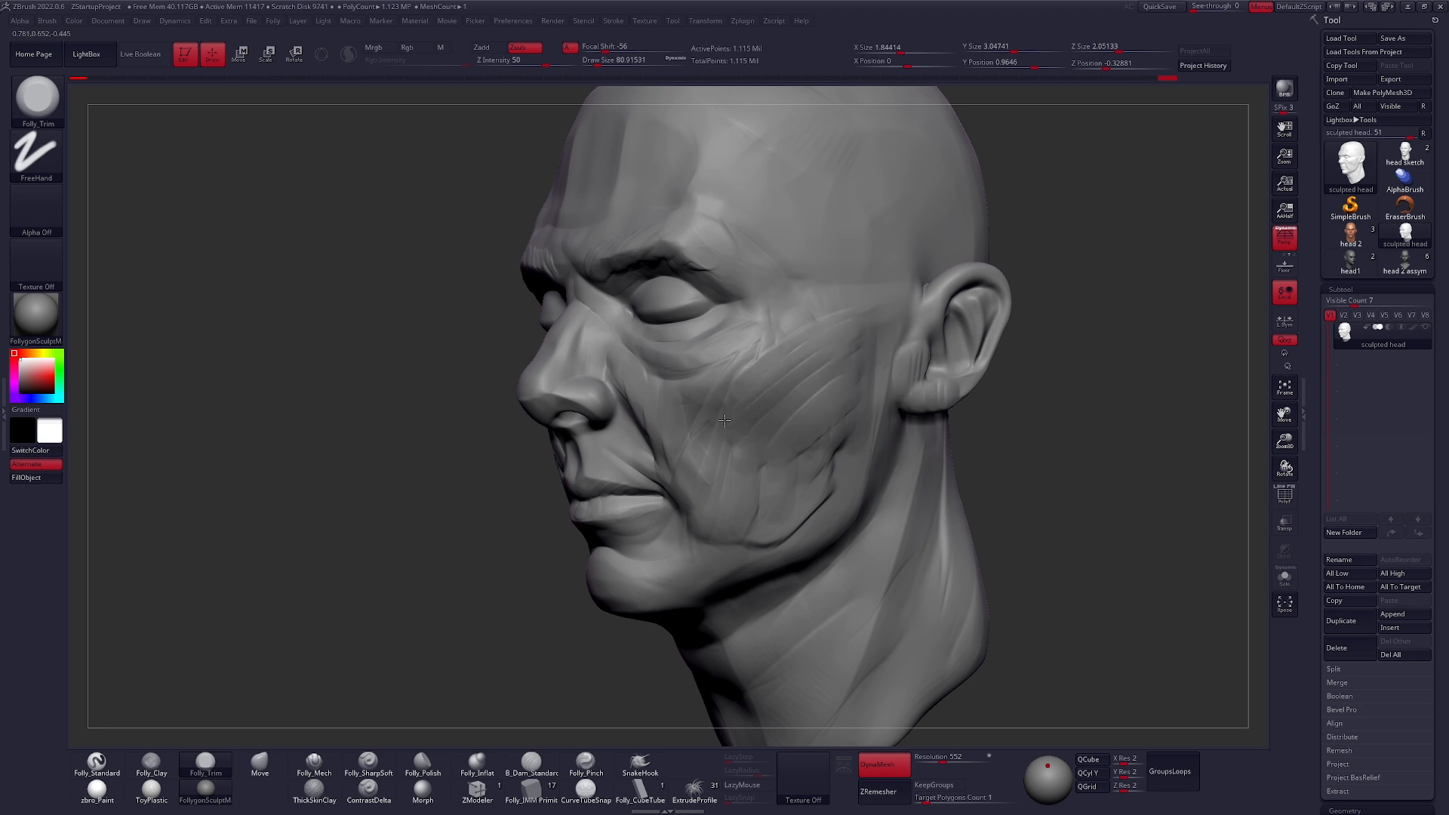
drag(731, 458, 845, 315)
mouse_move(796, 444)
right_down()
mouse_move(875, 441)
mouse_move(781, 439)
mouse_move(766, 465)
right_up()
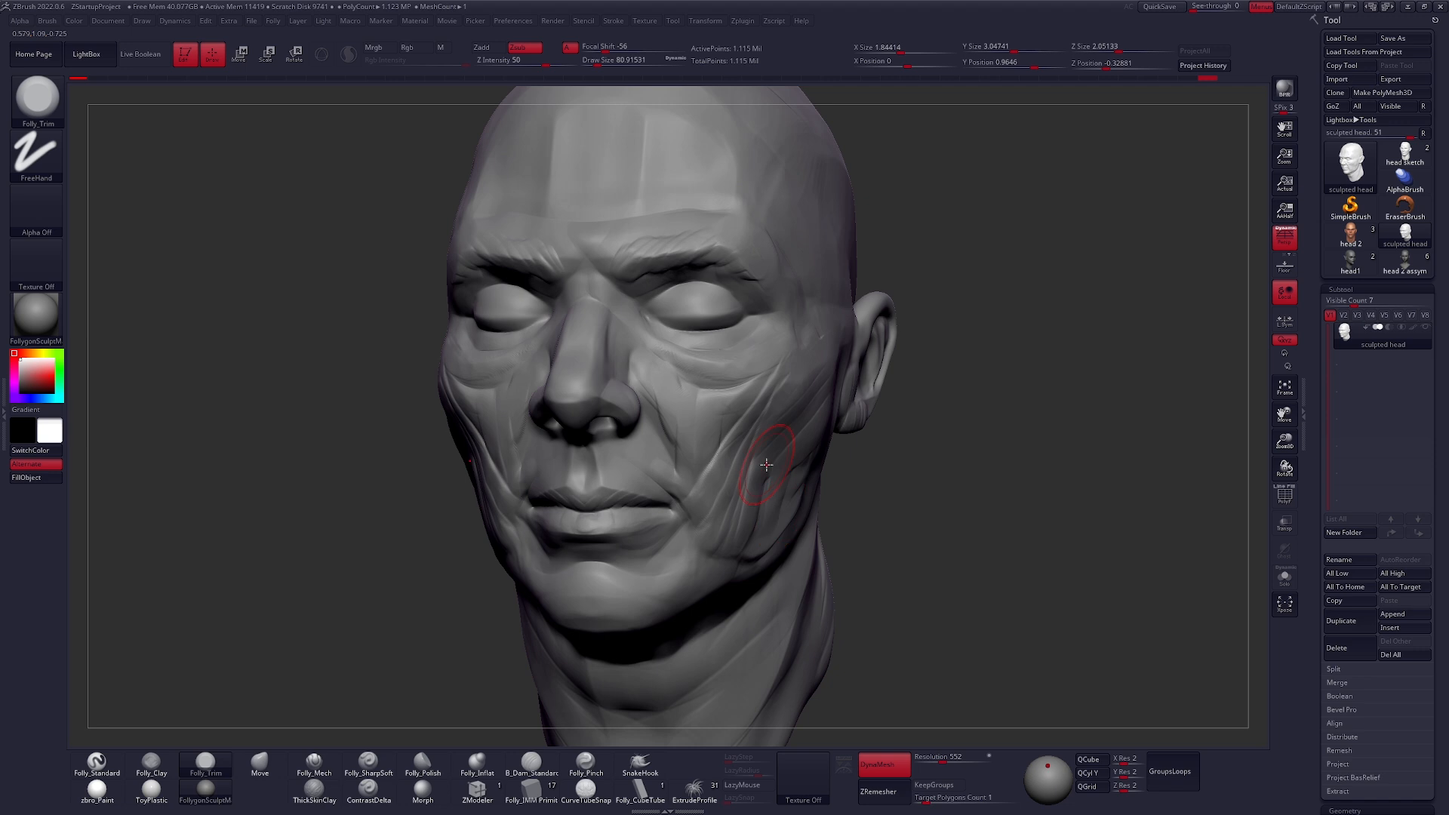
- Flatten the side of the face below the cheekbone into a cleaner plane with Folly_Trim
mouse_move(652, 299)
mouse_down()
mouse_move(686, 281)
mouse_move(654, 300)
mouse_up()
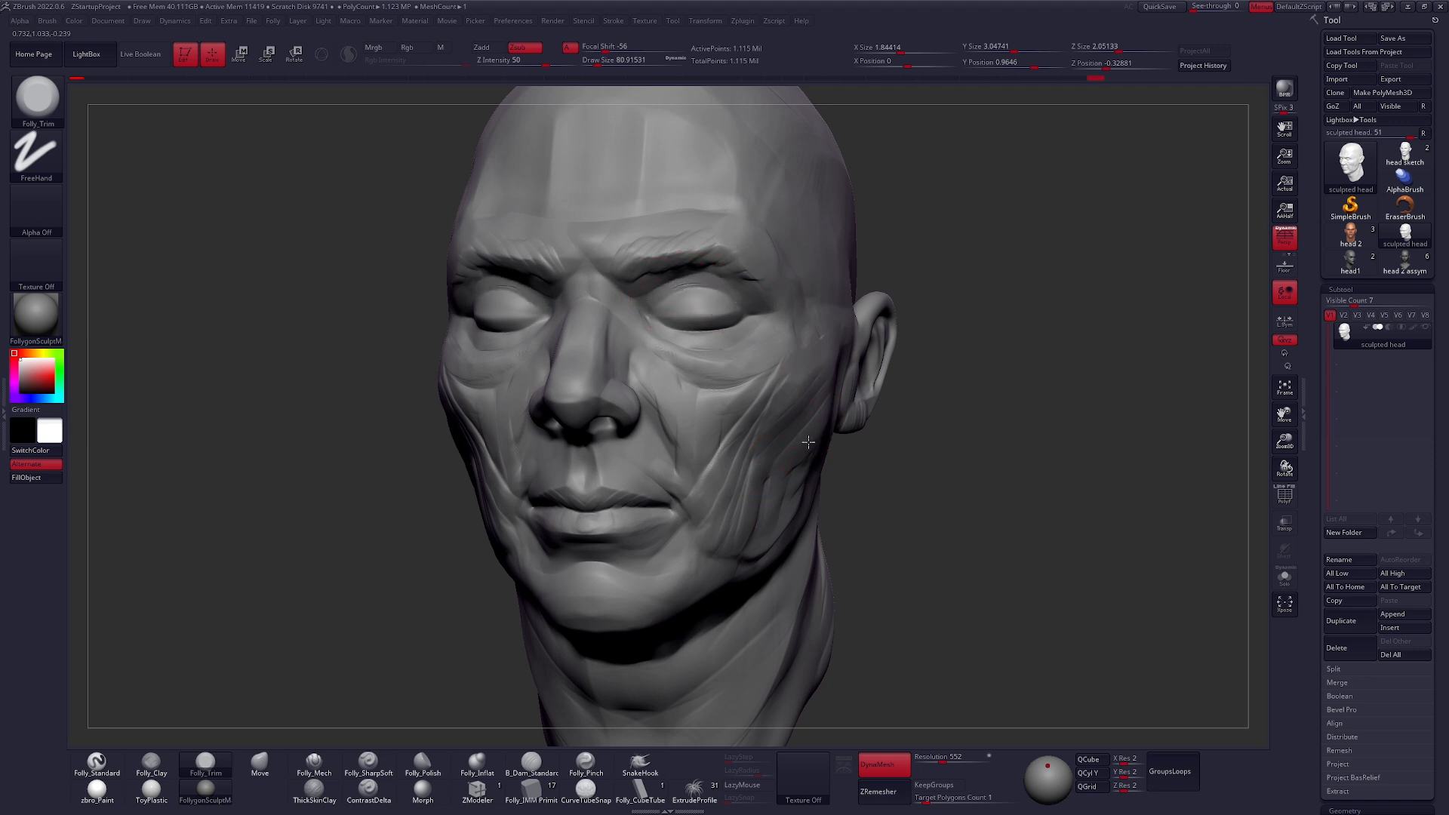
right_drag(820, 441, 809, 398)
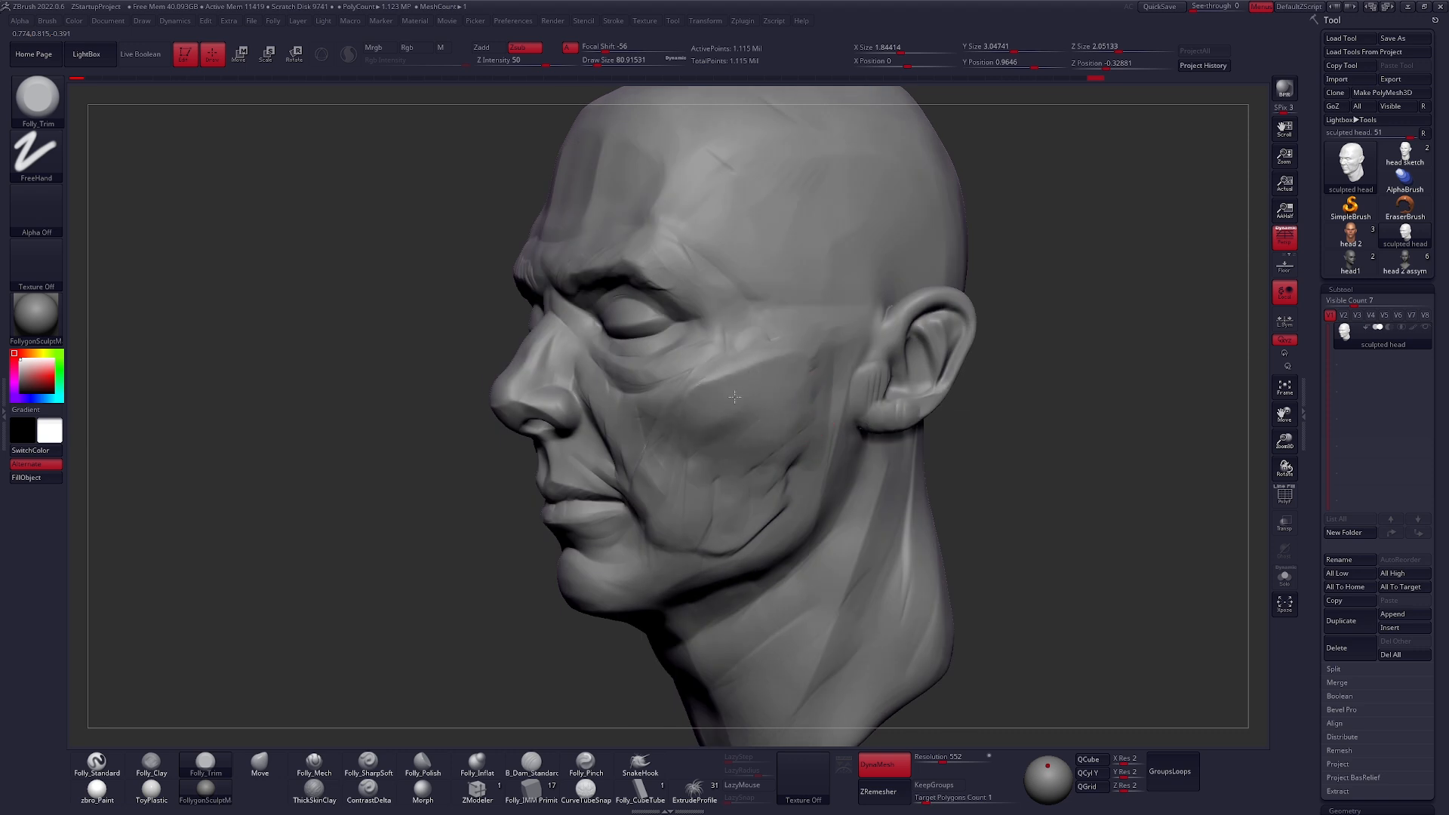
drag(791, 370, 782, 391)
mouse_move(736, 465)
right_down()
mouse_move(765, 468)
mouse_move(754, 426)
mouse_move(771, 429)
mouse_move(705, 443)
right_up()
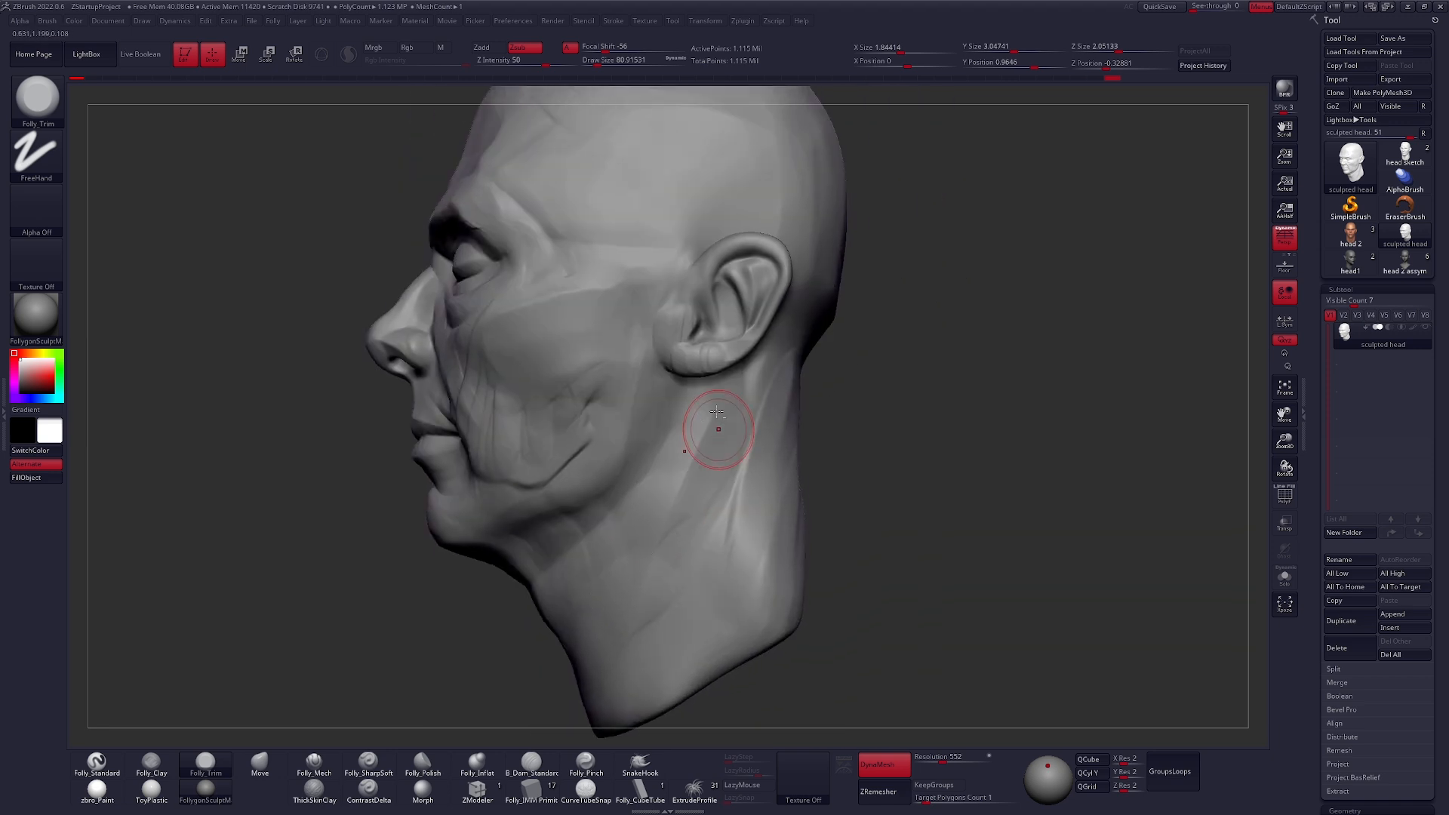
- Trim and smooth the crease between the back of the ear and the skull with Folly_Trim at a draw size of about 81
right_drag(702, 392, 679, 462)
right_drag(698, 336, 697, 305)
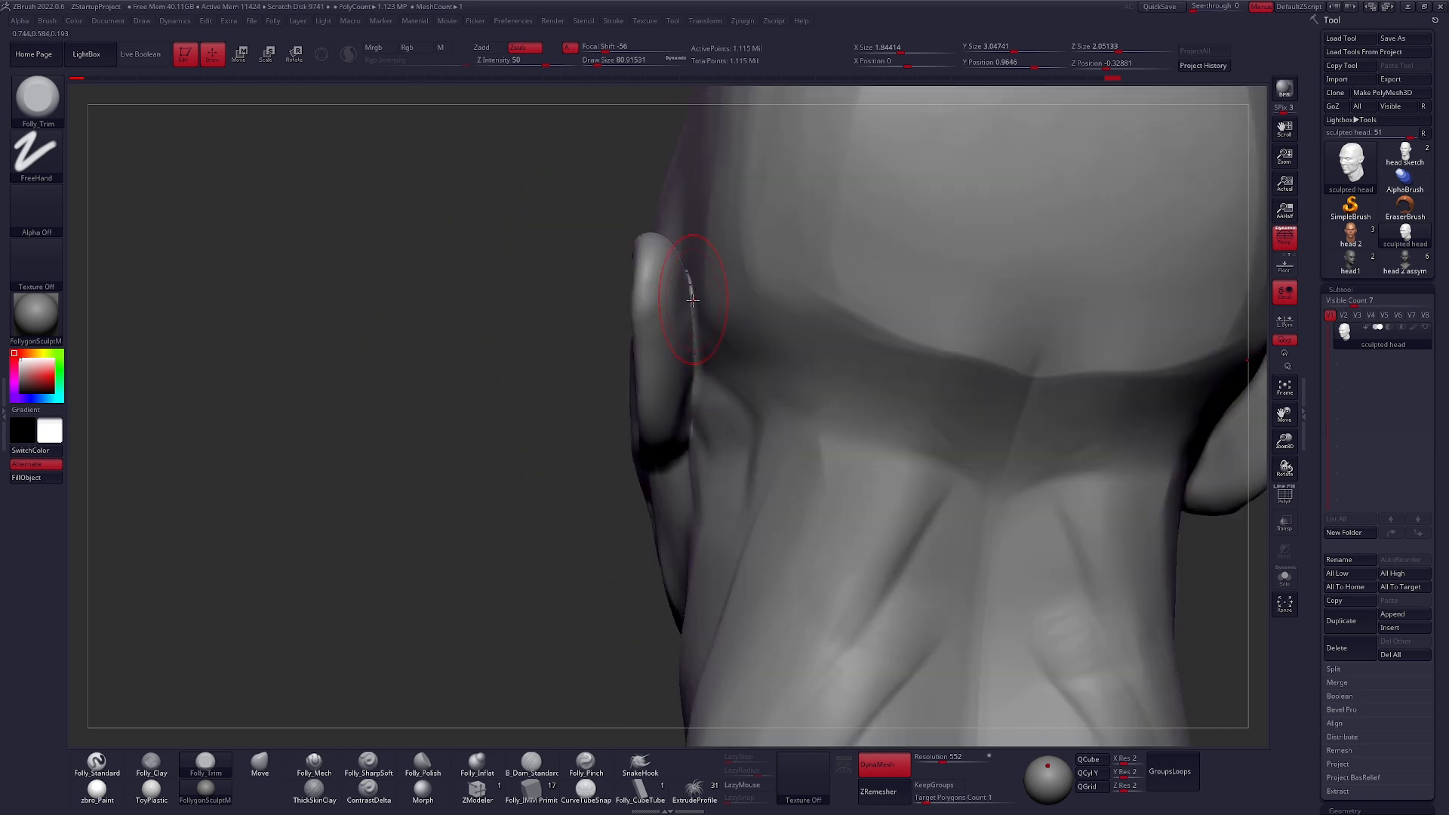
drag(688, 312, 689, 343)
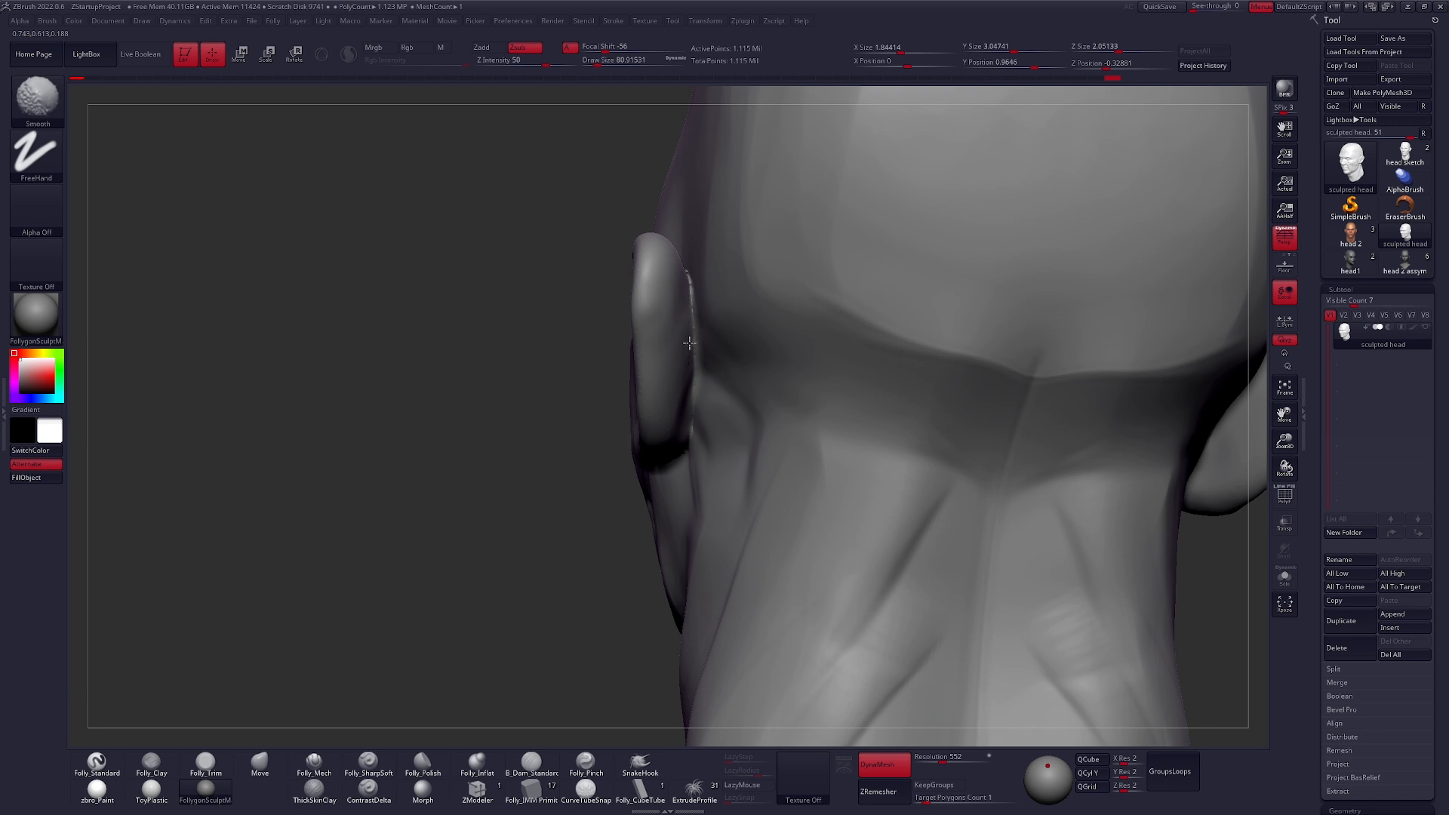
right_drag(696, 321, 691, 319)
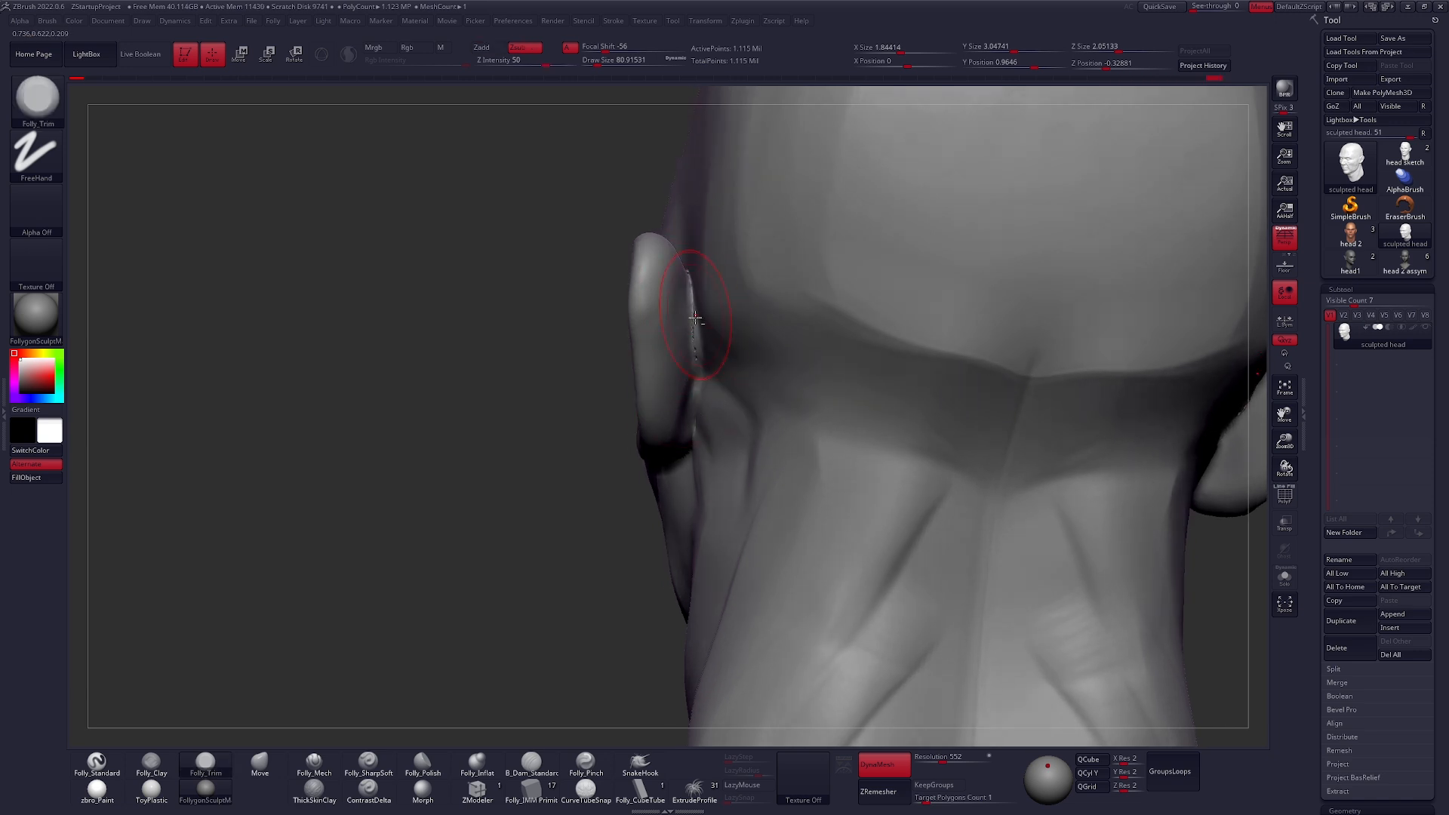
- Remesh the head with DynaMesh at resolution 552 and trim the area behind and below the ear with Folly_Trim
ctrl+drag(543, 636, 536, 431)
mouse_move(692, 419)
shift+mouse_down()
mouse_move(692, 438)
mouse_move(695, 385)
shift+mouse_up()
right_drag(688, 411, 701, 377)
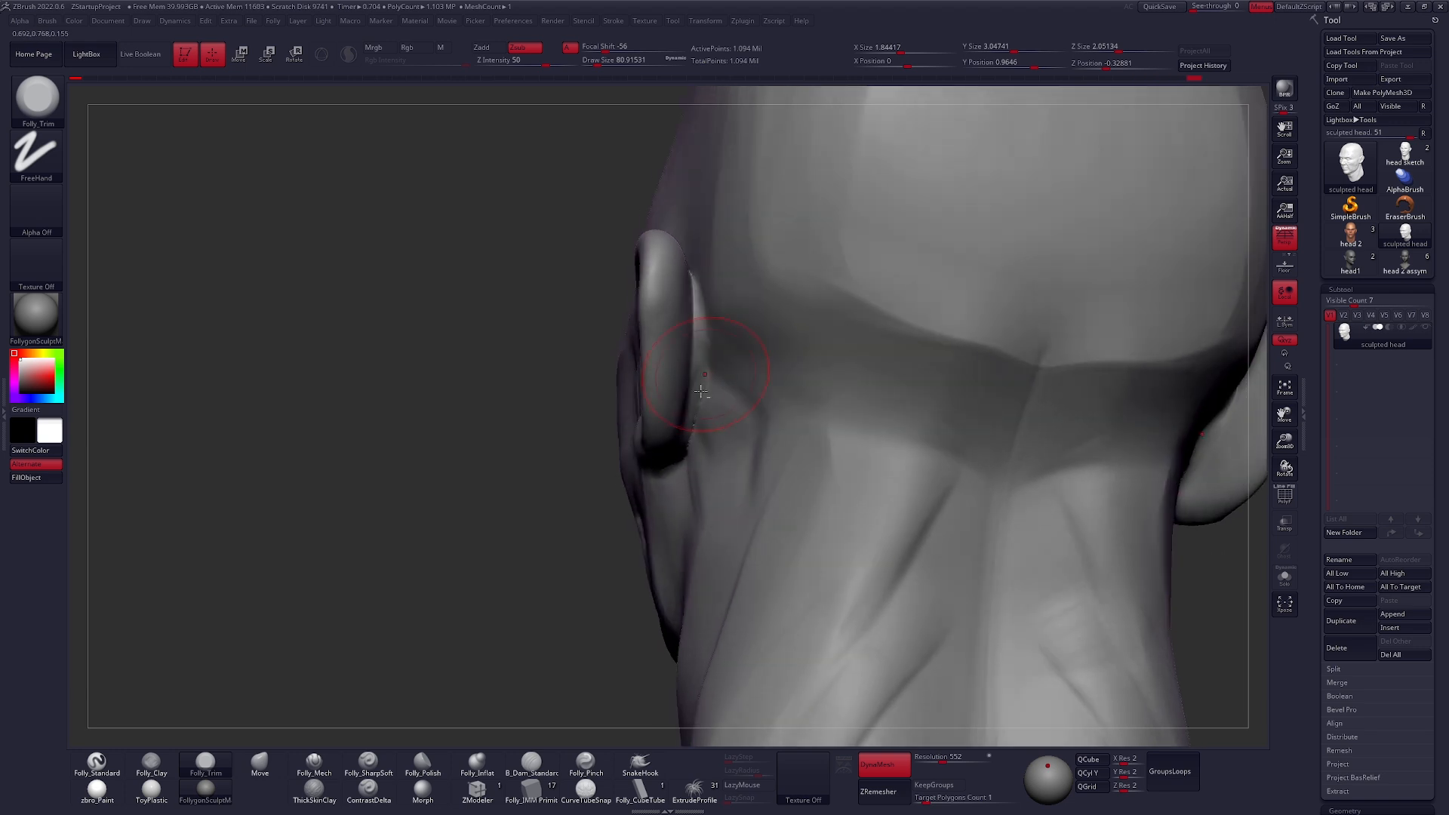
drag(683, 496, 710, 483)
- Refine the cheek plane and muscle strands beside the mouth with Folly_Trim at draw sizes of about 54, 88 and 61
mouse_move(649, 460)
right_down()
mouse_move(752, 417)
mouse_move(649, 423)
mouse_move(763, 441)
right_up()
mouse_move(641, 424)
right_down()
mouse_move(700, 391)
mouse_move(577, 394)
right_up()
key(space)
drag(623, 318, 618, 317)
right_drag(762, 427, 664, 354)
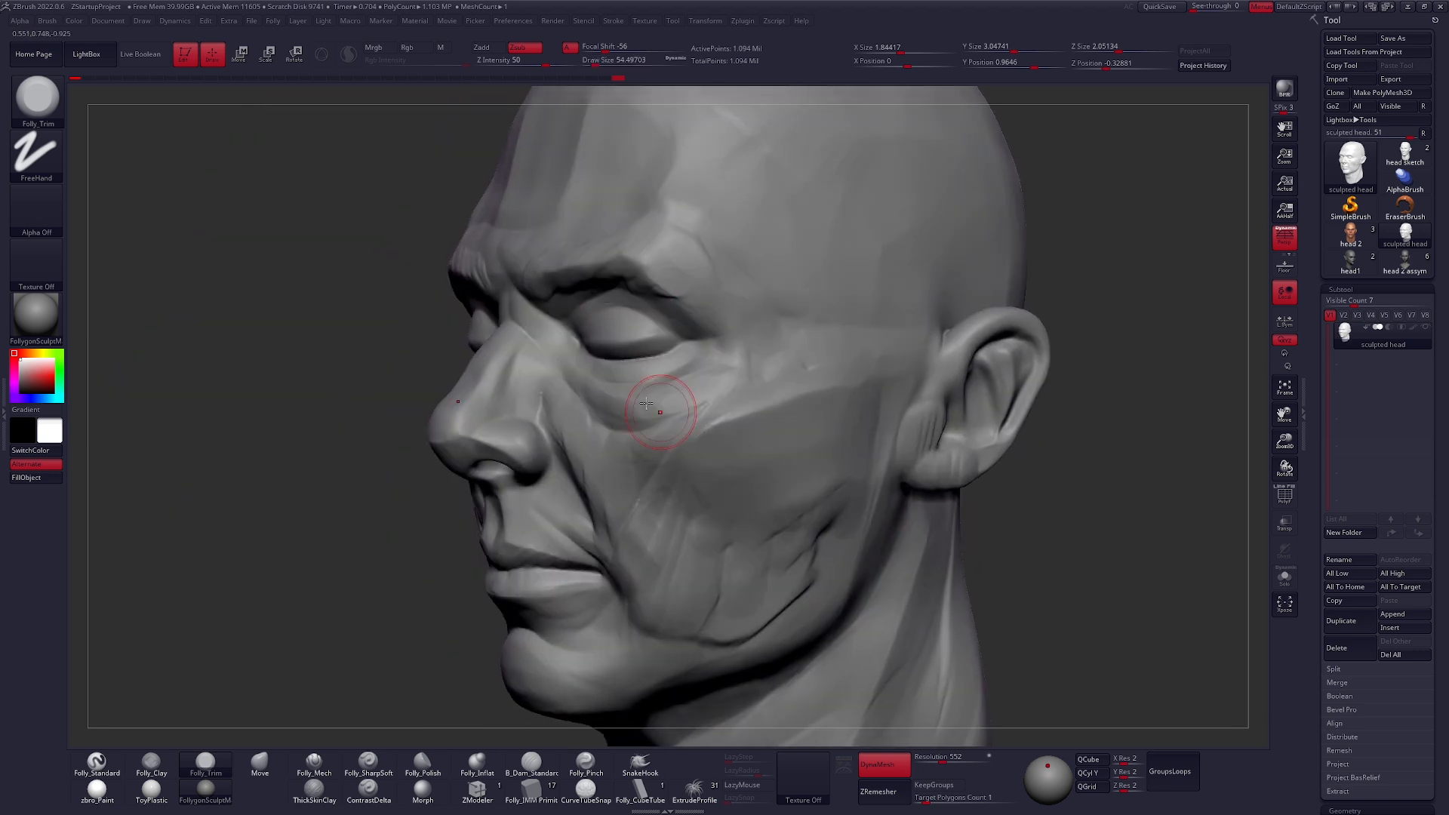
right_drag(648, 427, 736, 512)
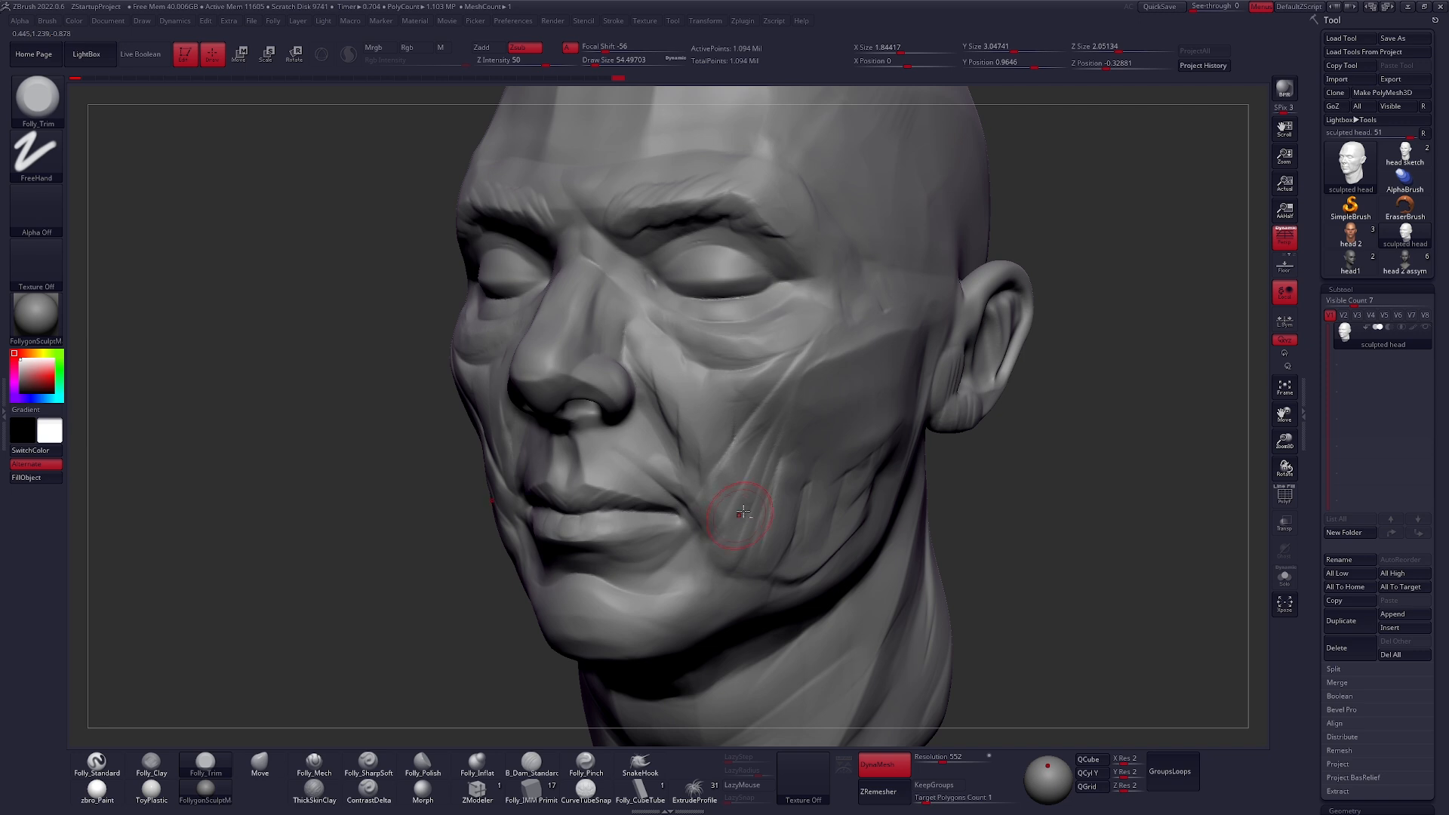
key(space)
drag(804, 431, 814, 430)
right_drag(989, 324, 955, 302)
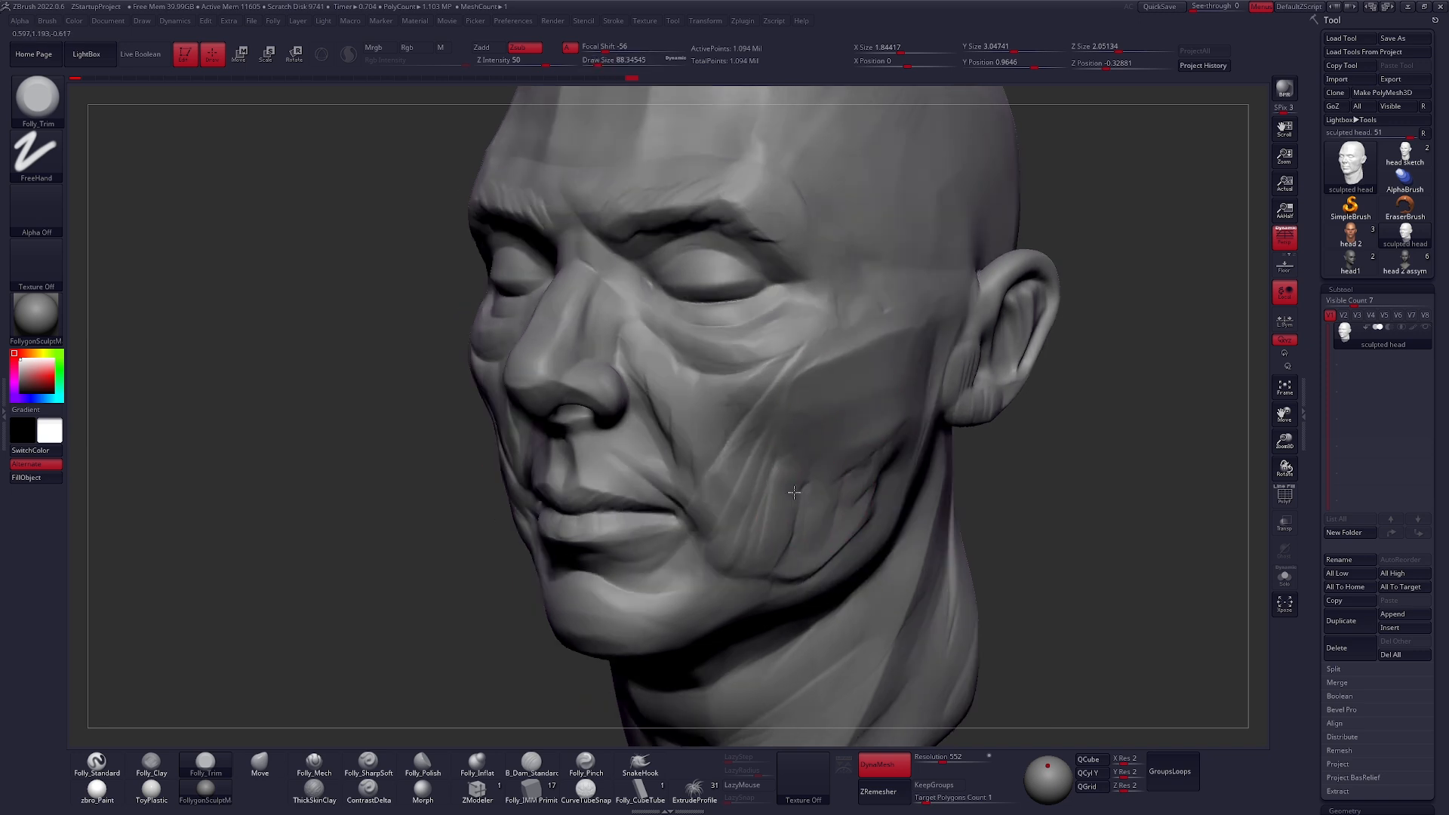
key(space)
drag(701, 343, 690, 343)
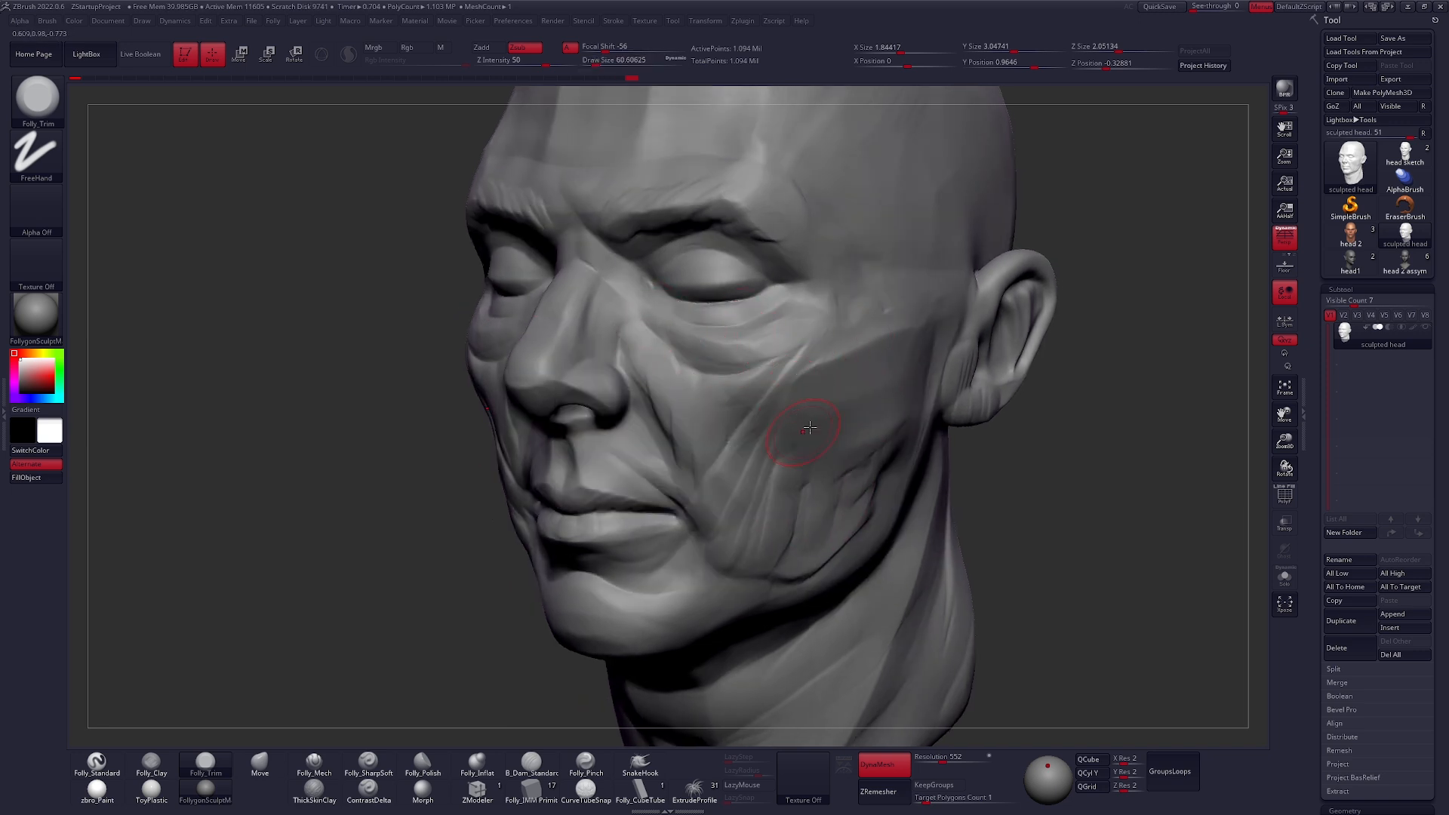
- On the head 2 model, carve a crease from the ear across the cheek towards the mouth corner with Folly_SharpSoft at draw size 81
ctrl+right_drag(1035, 592, 947, 504)
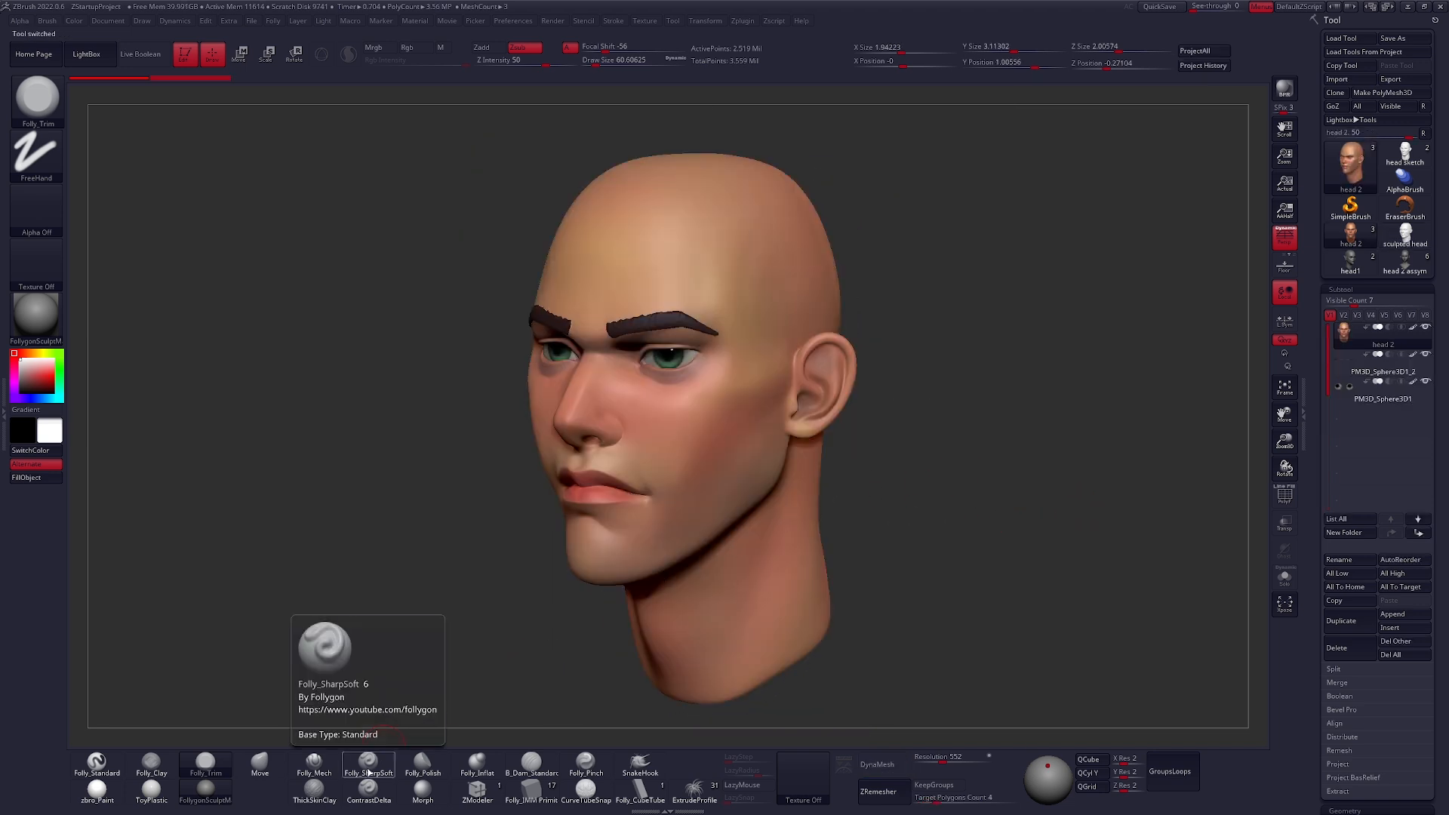
click(376, 764)
mouse_move(702, 467)
right_down()
mouse_move(679, 457)
mouse_move(652, 494)
right_up()
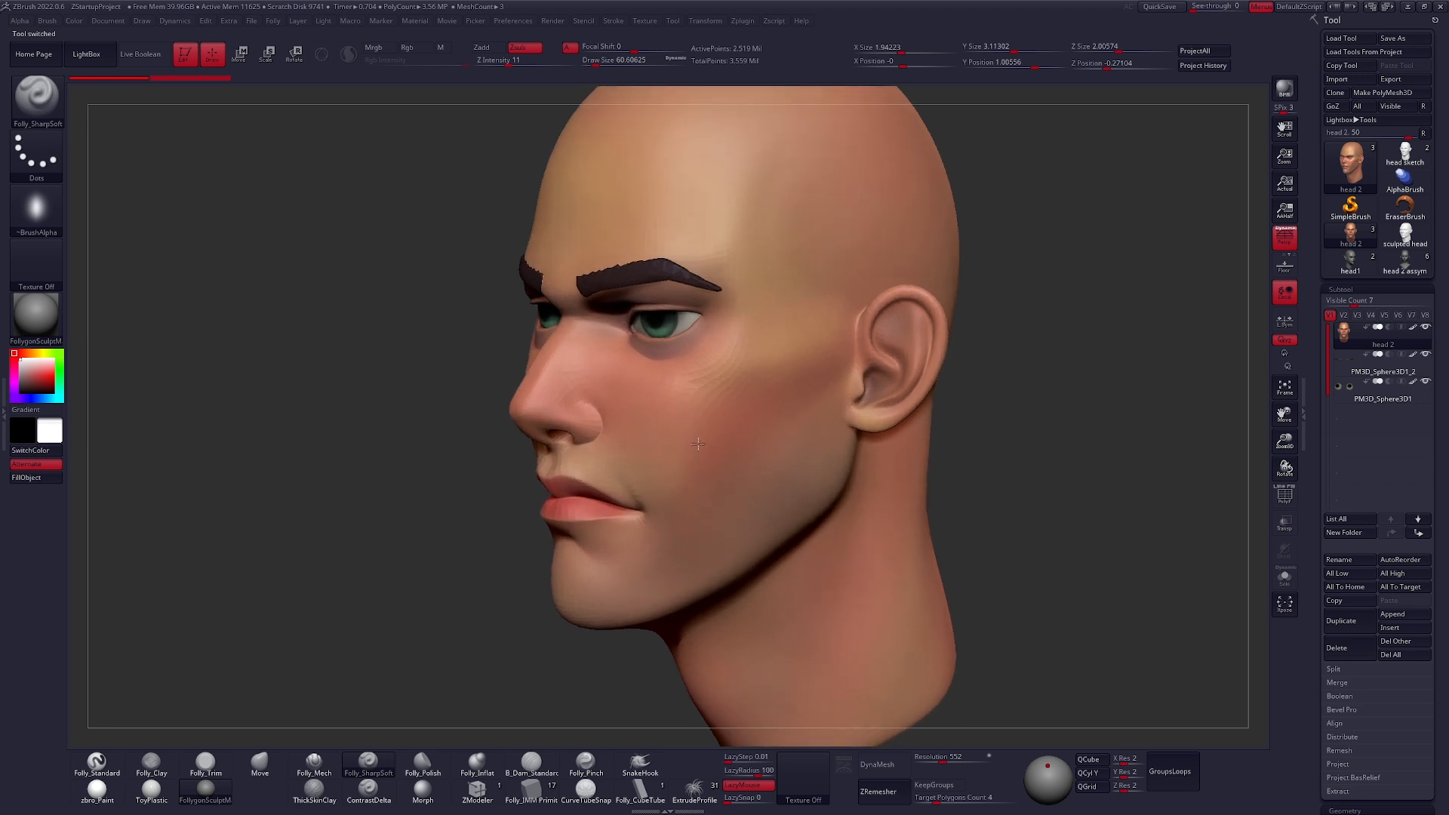
key(space)
drag(693, 422, 698, 423)
mouse_move(673, 463)
alt+right_down()
mouse_move(712, 481)
mouse_move(733, 468)
alt+right_up()
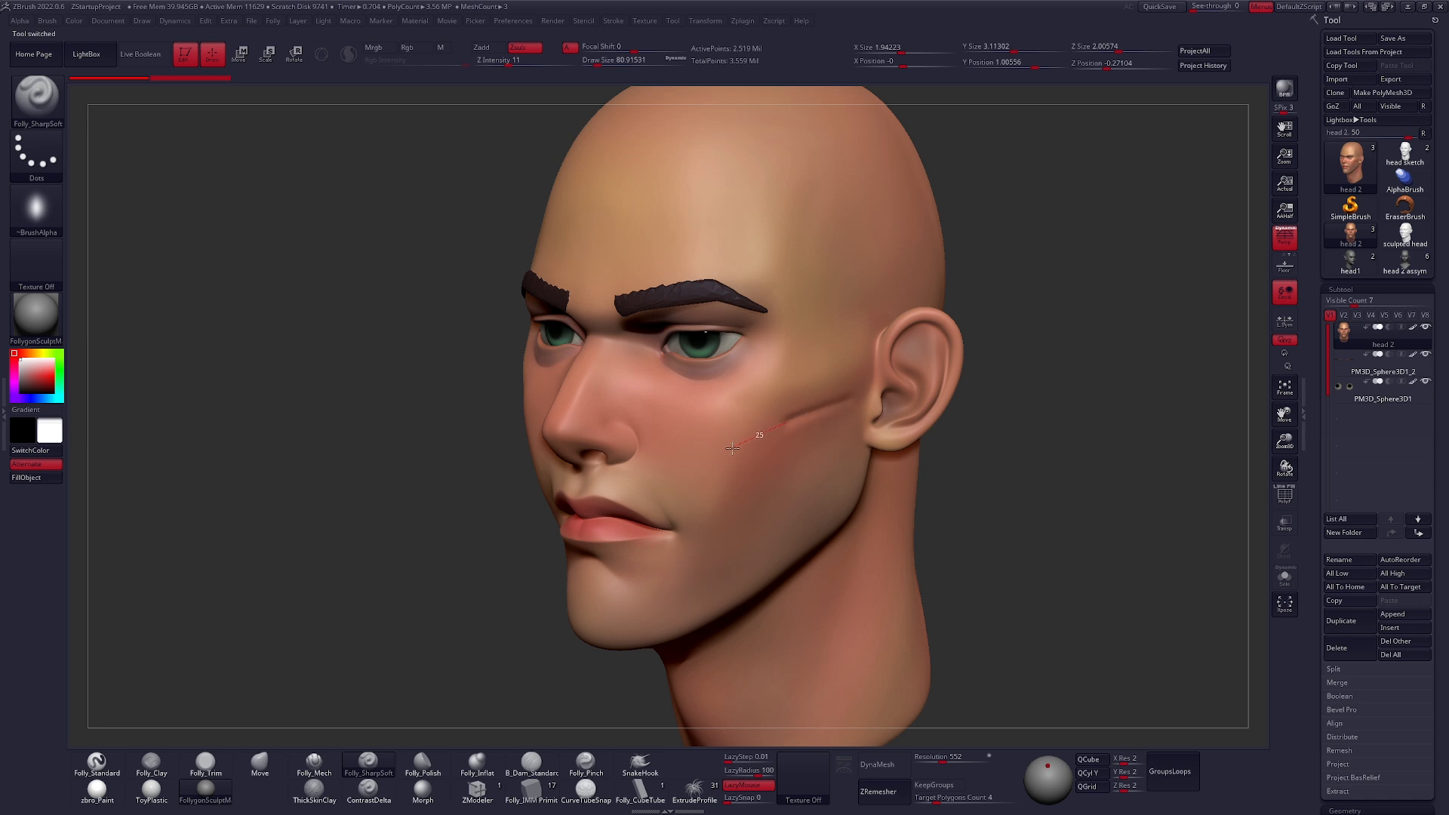
drag(676, 621, 726, 498)
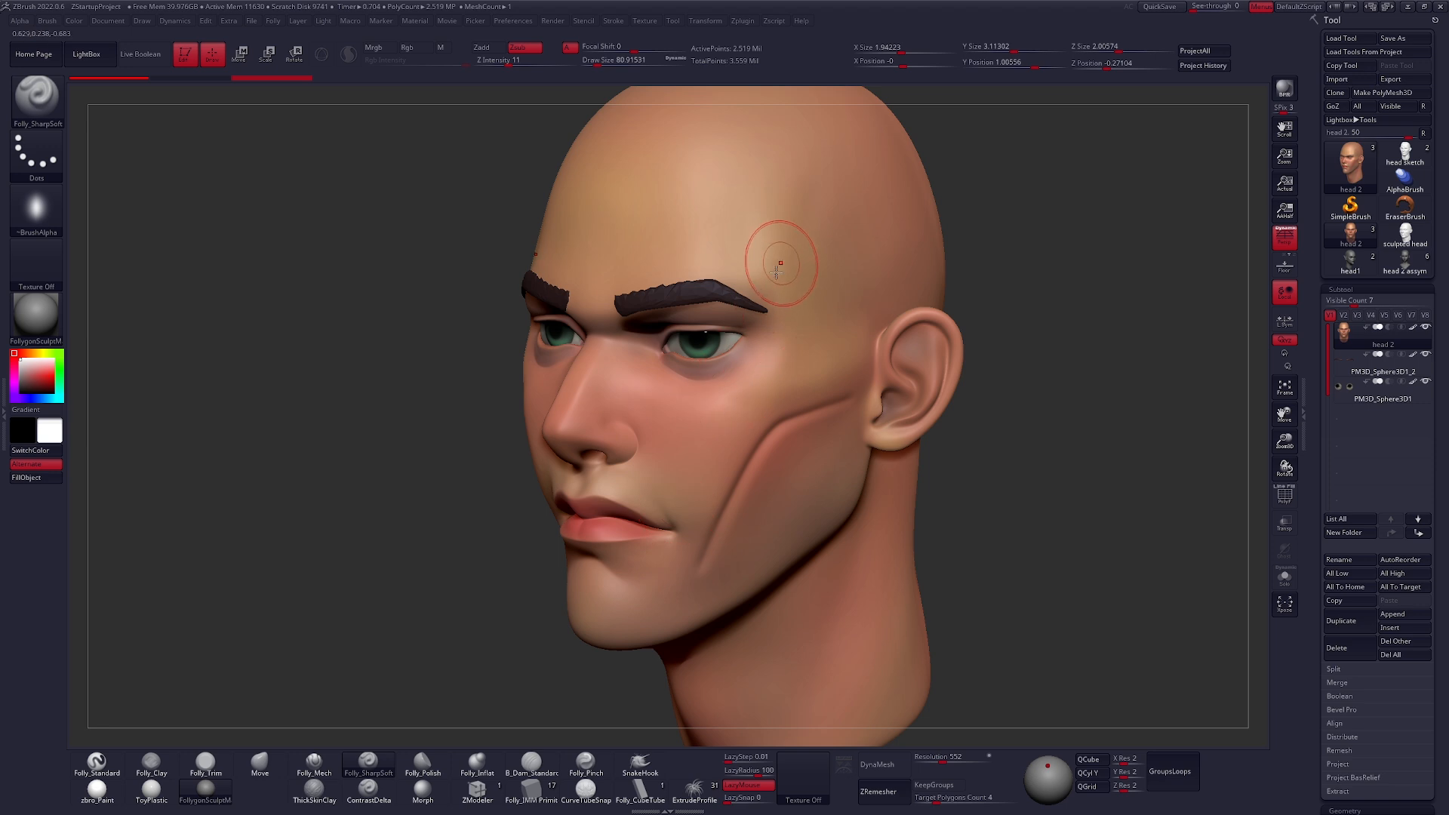
- Sculpt a second line parallel to the cheek crease with Folly_SharpSoft at a draw size of about 88, forming a double ridge
right_drag(718, 524, 720, 504)
key(space)
mouse_move(821, 380)
mouse_down()
mouse_move(709, 408)
mouse_move(691, 559)
mouse_up()
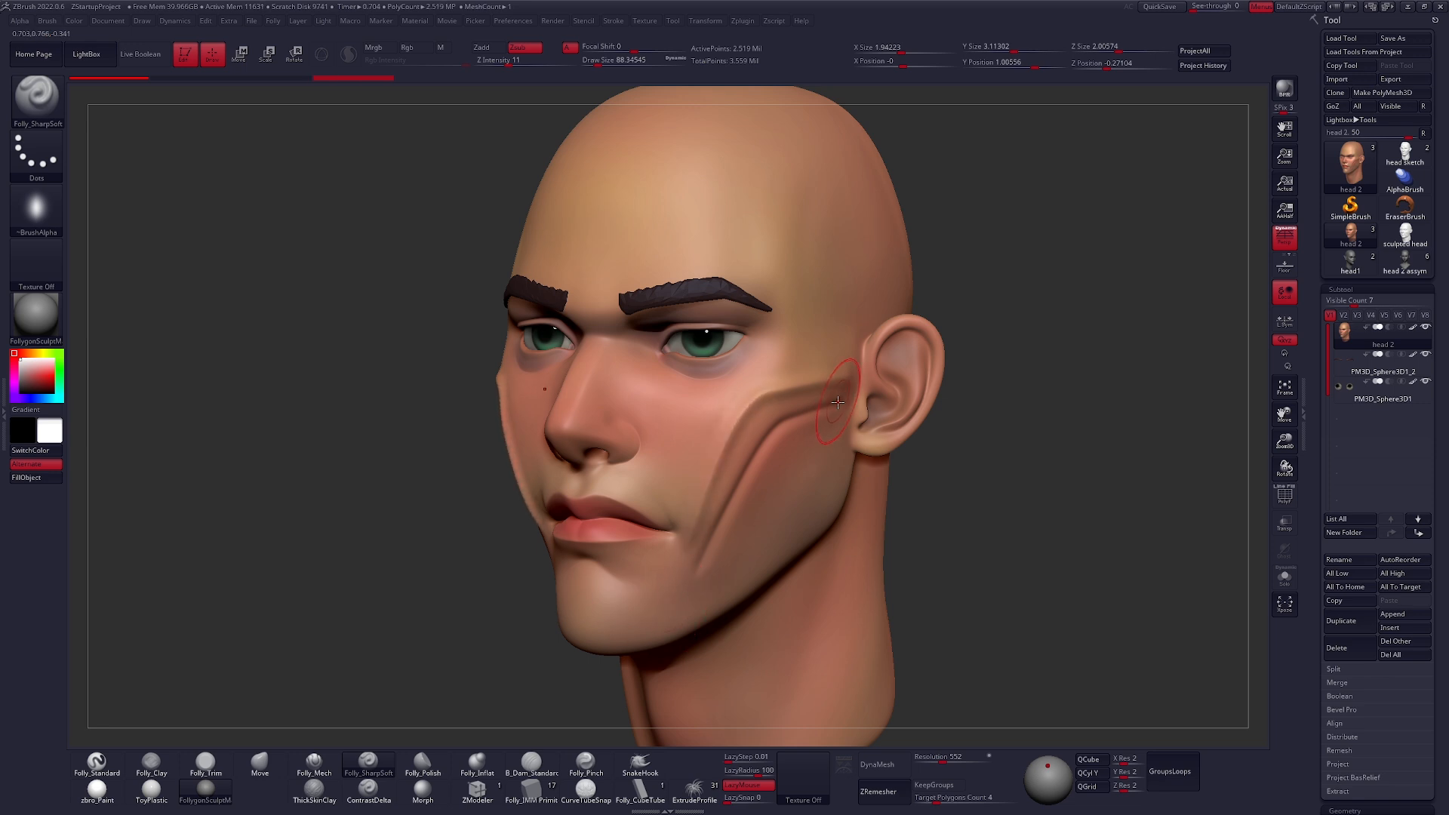
right_drag(725, 552, 757, 548)
key(space)
drag(757, 525, 754, 525)
right_drag(727, 475, 738, 473)
ctrl+right_drag(701, 412, 656, 490)
- Sharpen the line between the lips up to the mouth corner with Folly_SharpSoft at a draw size of about 33
key(space)
drag(580, 559, 576, 562)
mouse_move(575, 569)
alt+right_down()
mouse_move(649, 385)
mouse_move(657, 399)
alt+right_up()
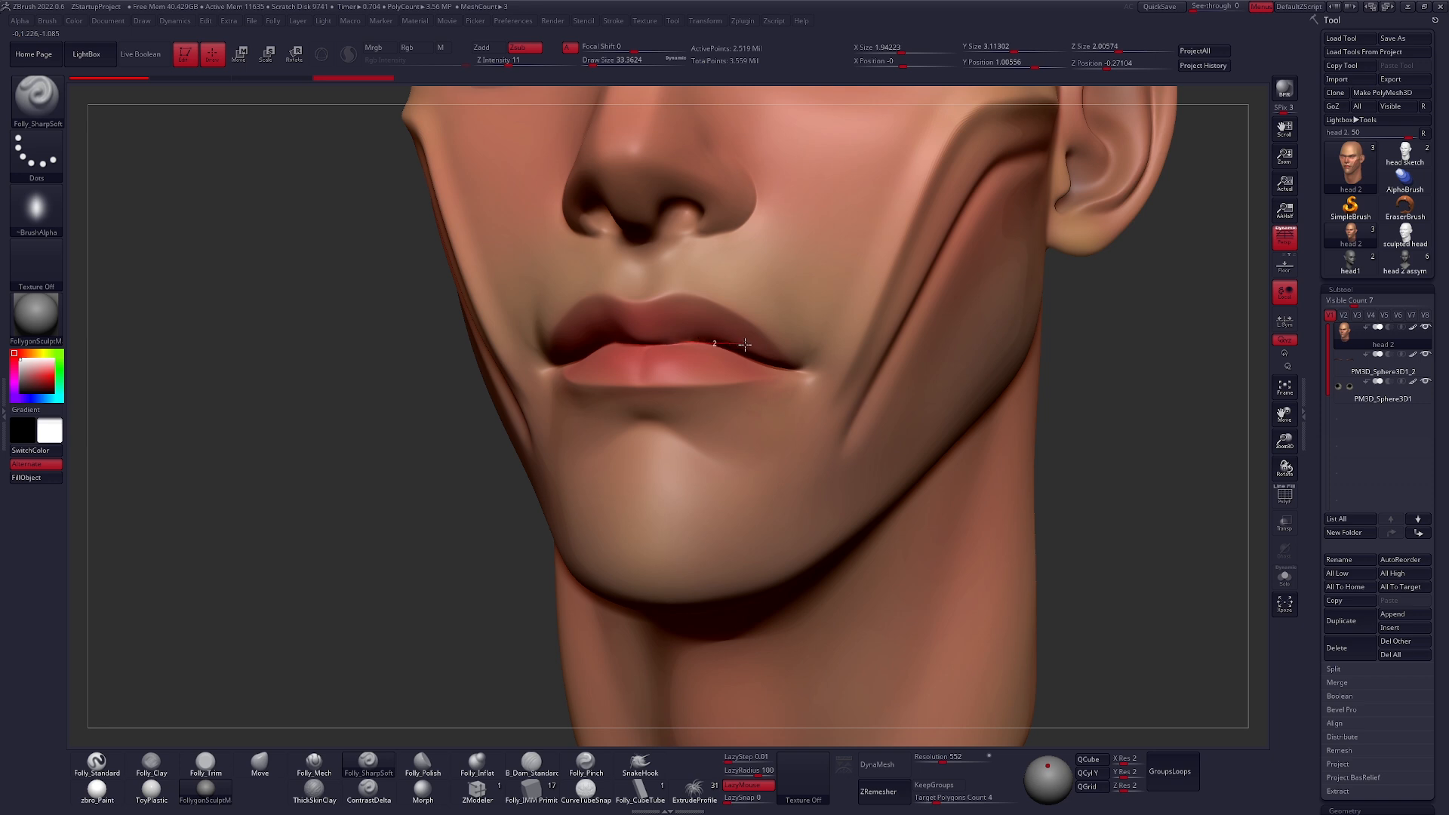
drag(823, 381, 772, 354)
- Carve the crease around the nostril wing with Folly_SharpSoft at a draw size of about 33
alt+right_drag(704, 401, 664, 499)
alt+right_drag(729, 417, 660, 568)
right_drag(662, 478, 595, 500)
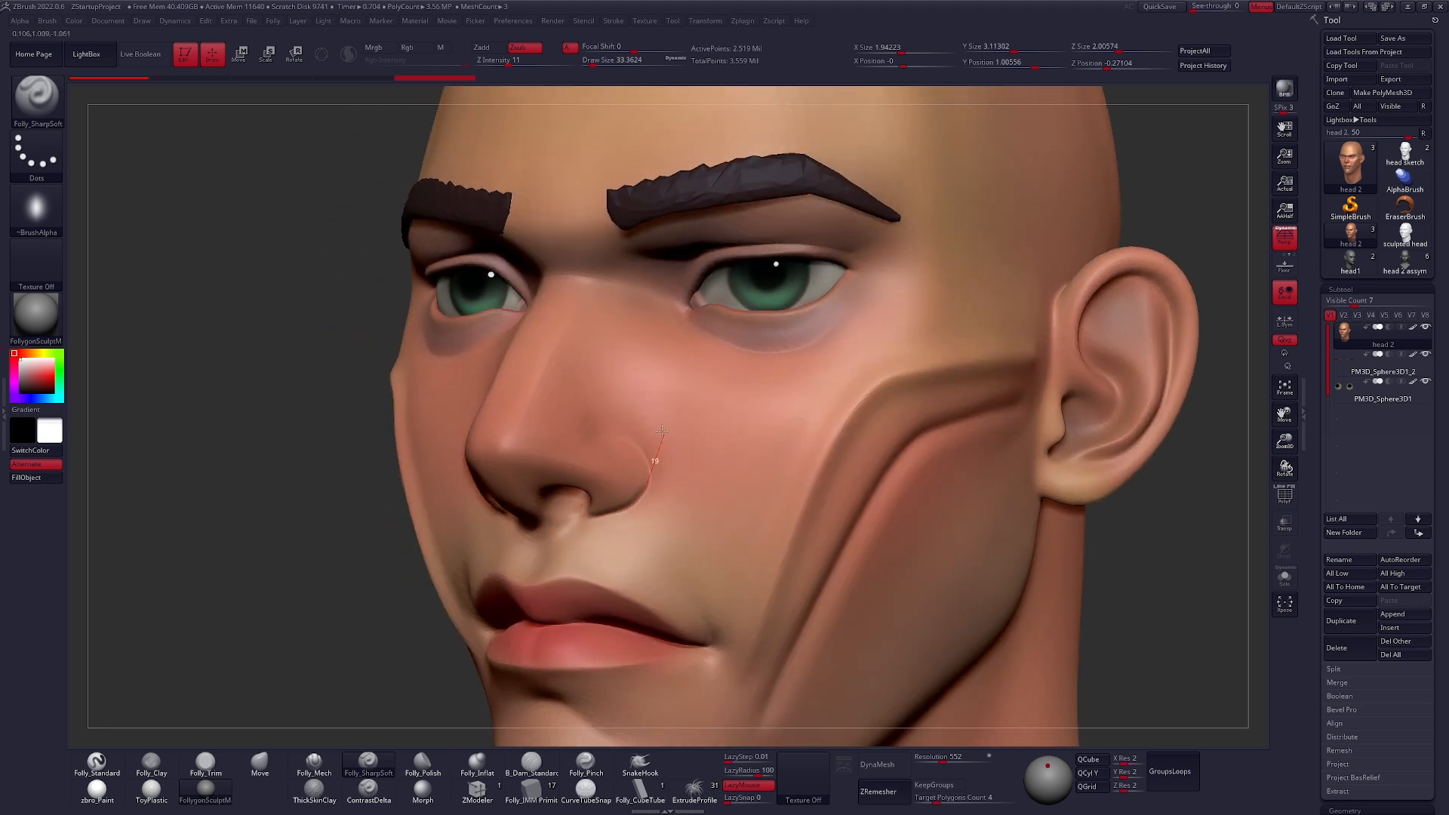
drag(609, 402, 586, 391)
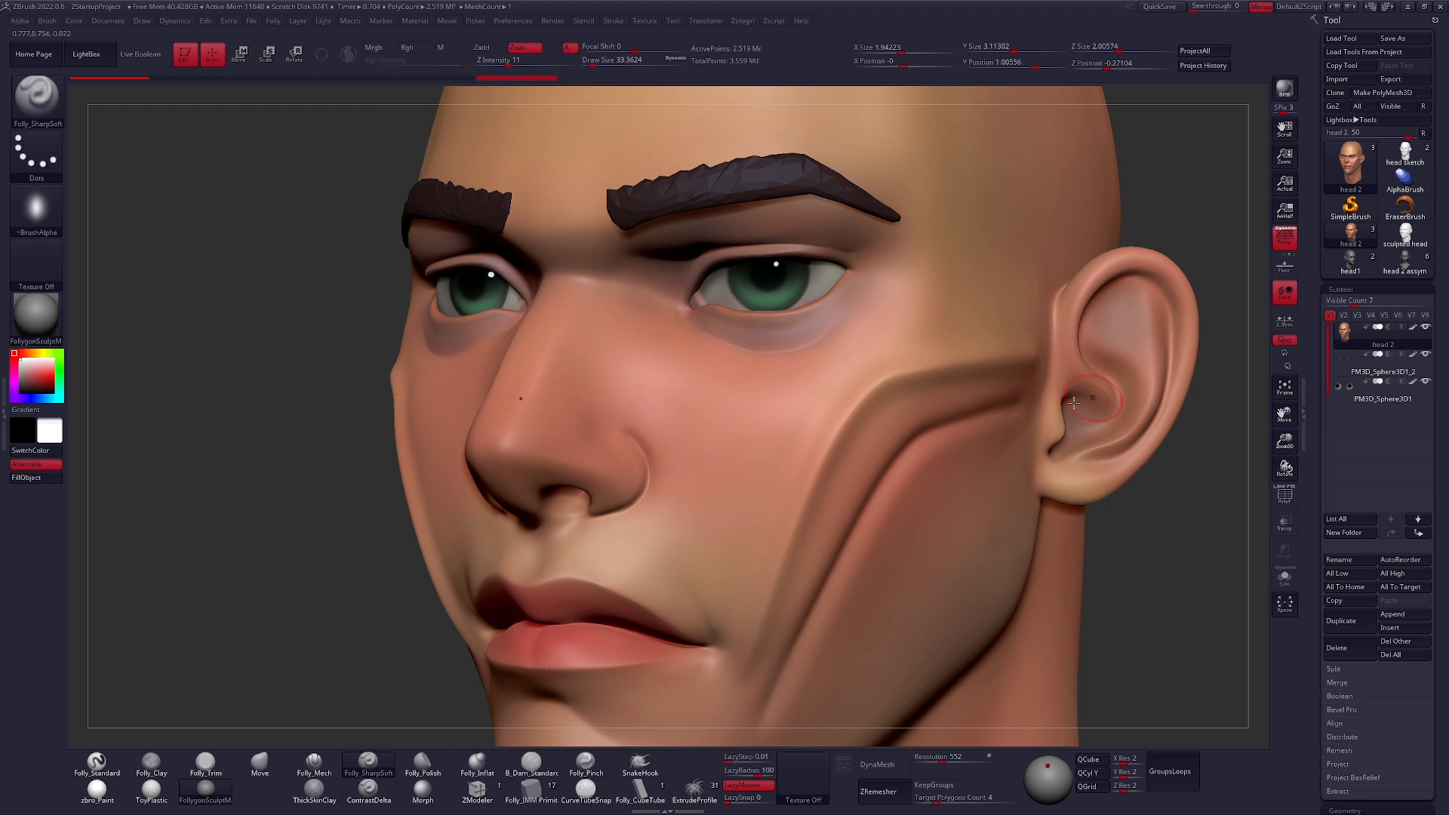
- Define the upper eyelid crease with Folly_SharpSoft at a draw size of about 25
mouse_move(762, 370)
alt+right_down()
mouse_move(774, 412)
mouse_move(762, 454)
mouse_move(849, 451)
alt+right_up()
key(space)
drag(730, 349, 702, 349)
right_drag(658, 392, 670, 351)
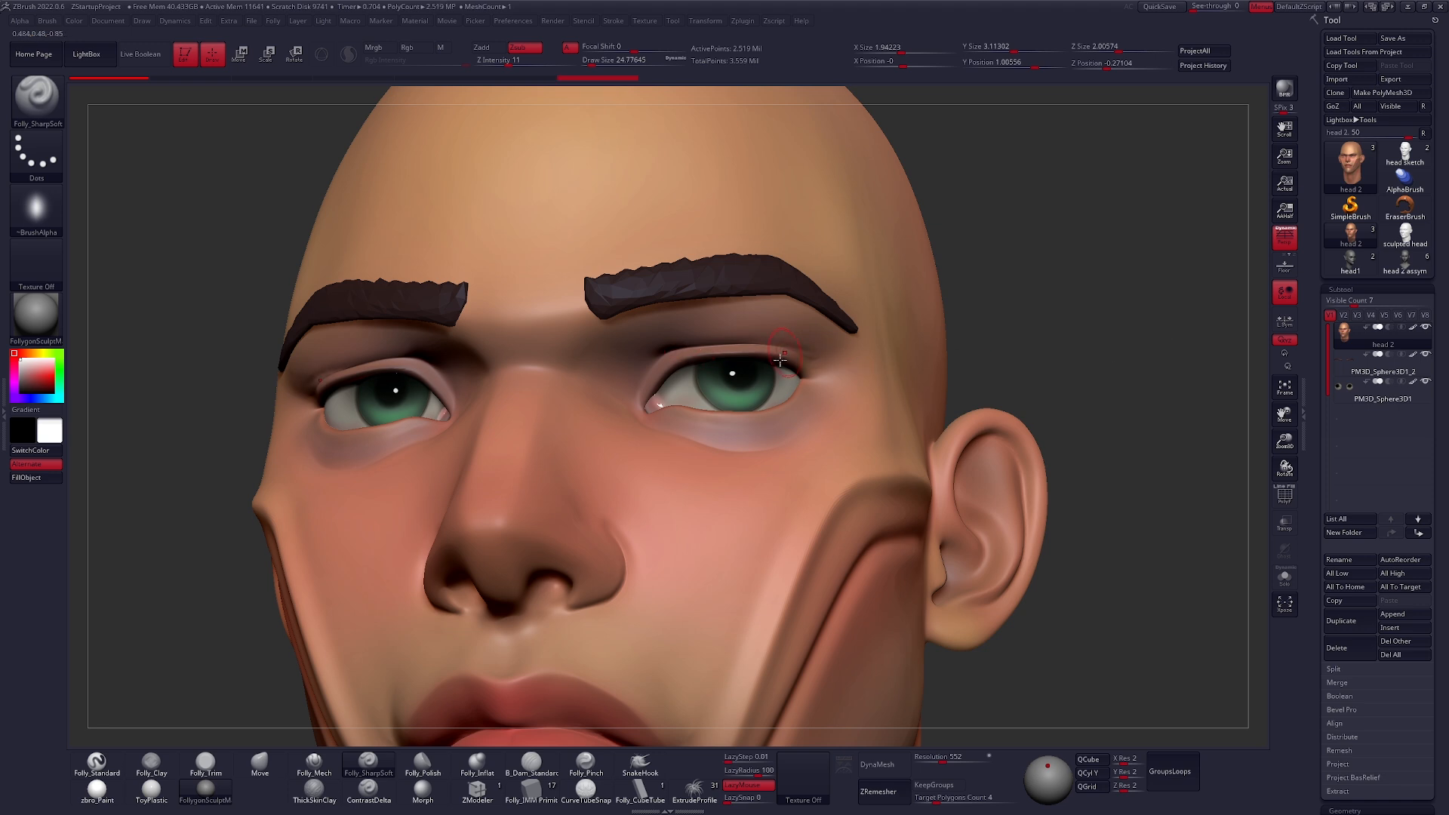
right_drag(781, 354, 947, 287)
- Try a diagonal Folly_SharpSoft stroke across the temple
drag(877, 427, 813, 474)
right_drag(1139, 411, 970, 330)
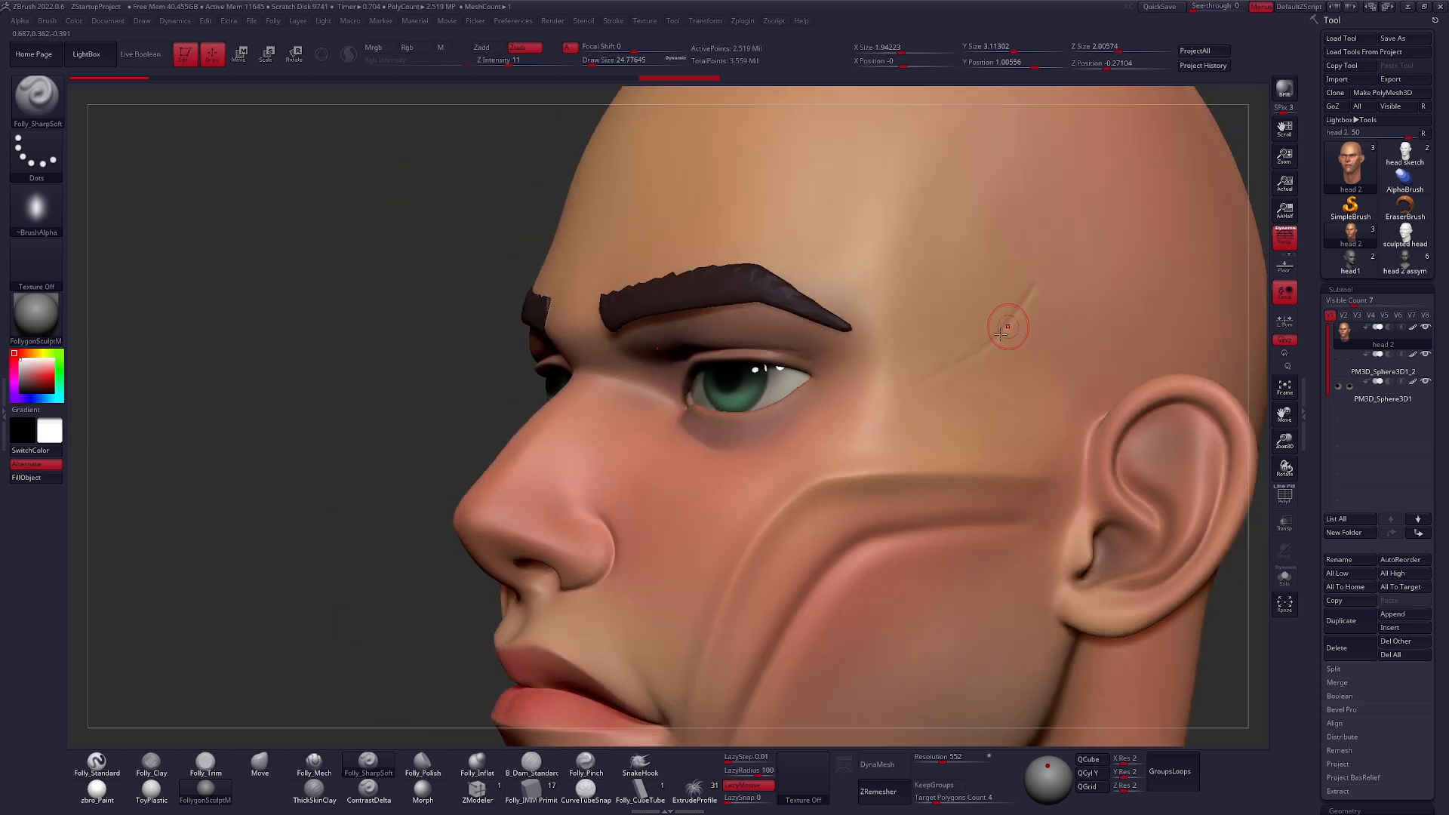
right_drag(835, 459, 746, 386)
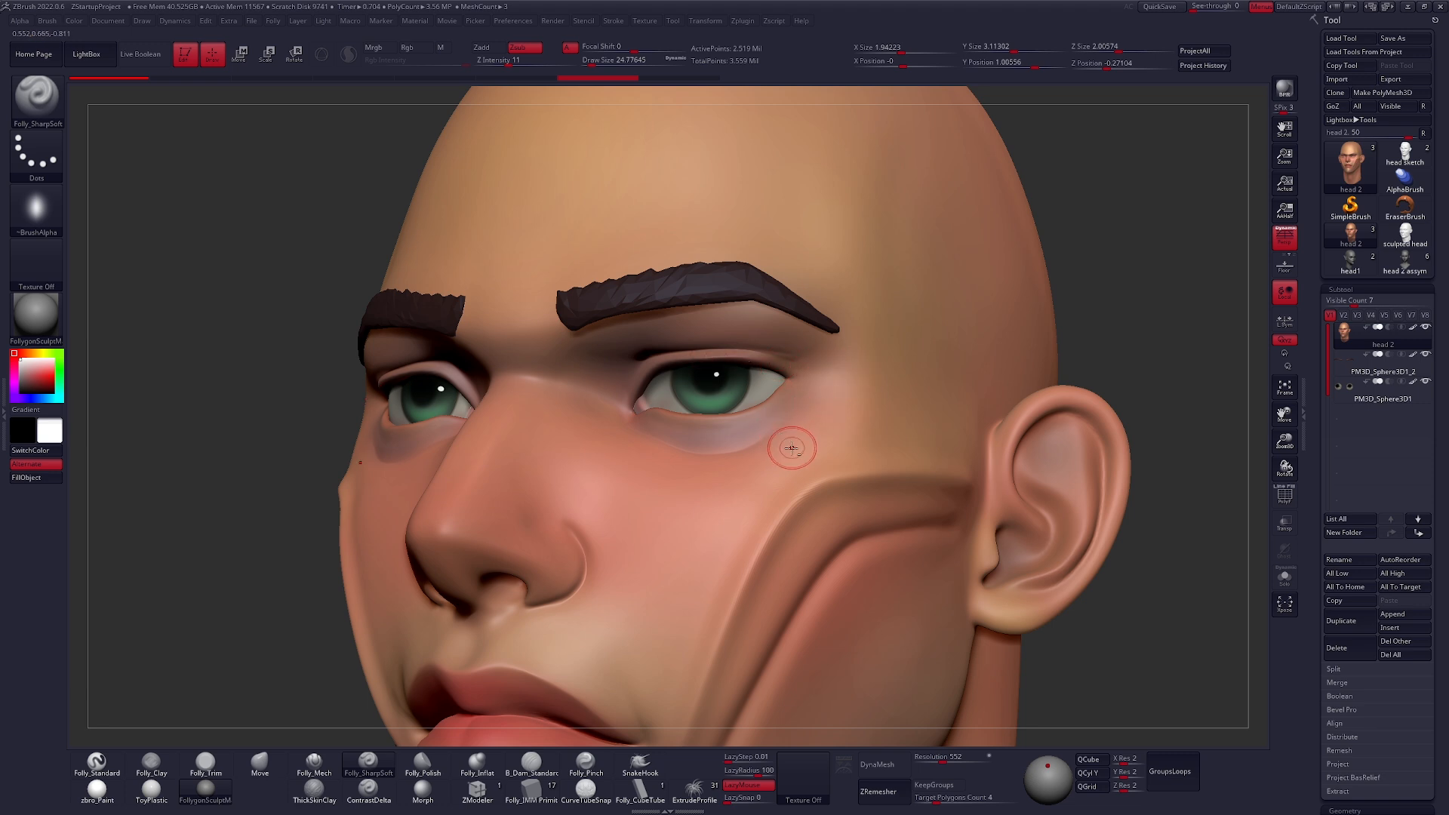
ctrl+right_drag(786, 443, 797, 419)
alt+right_drag(845, 507, 775, 495)
key(space)
drag(783, 495, 789, 495)
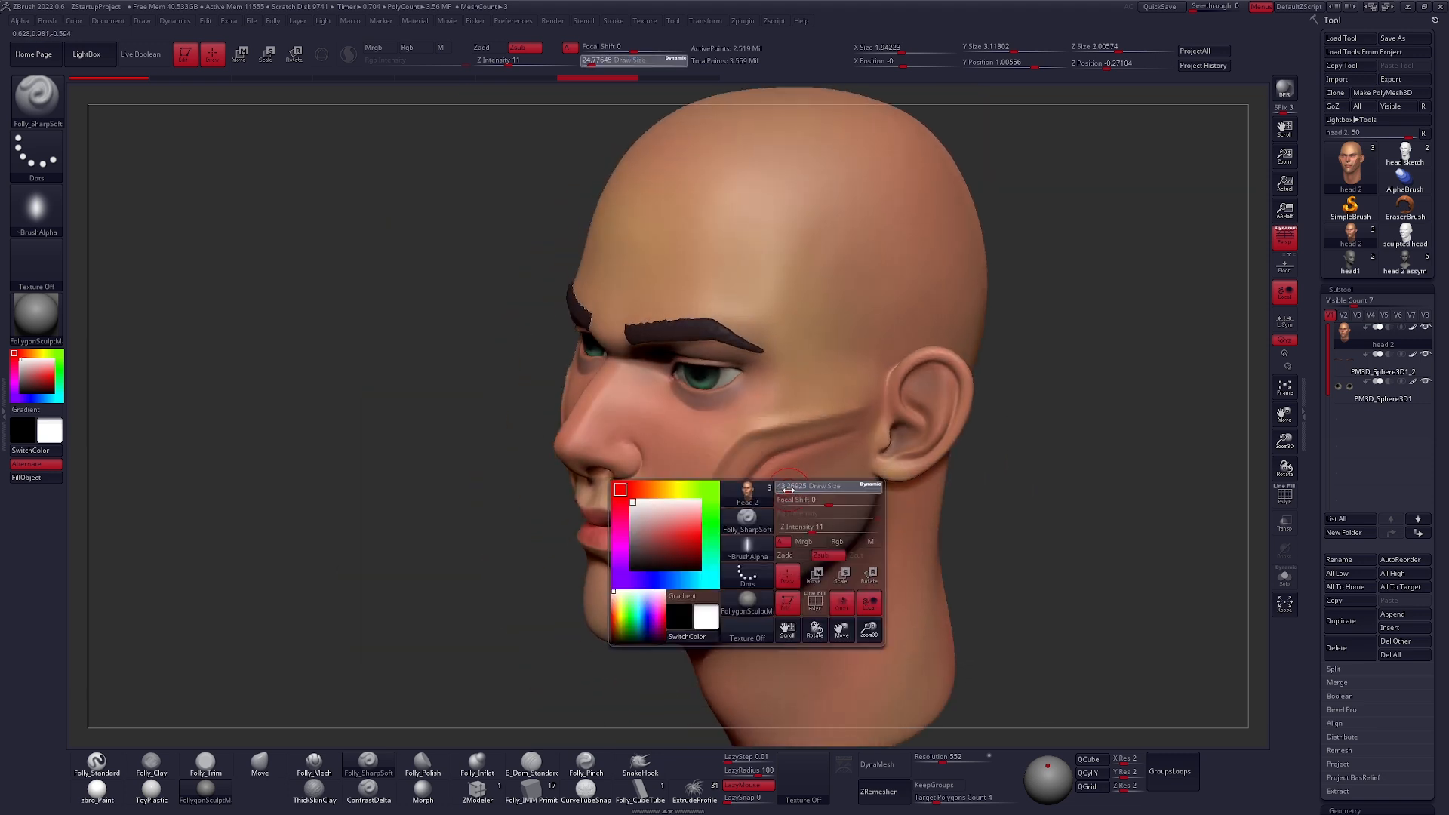
right_drag(736, 494, 777, 513)
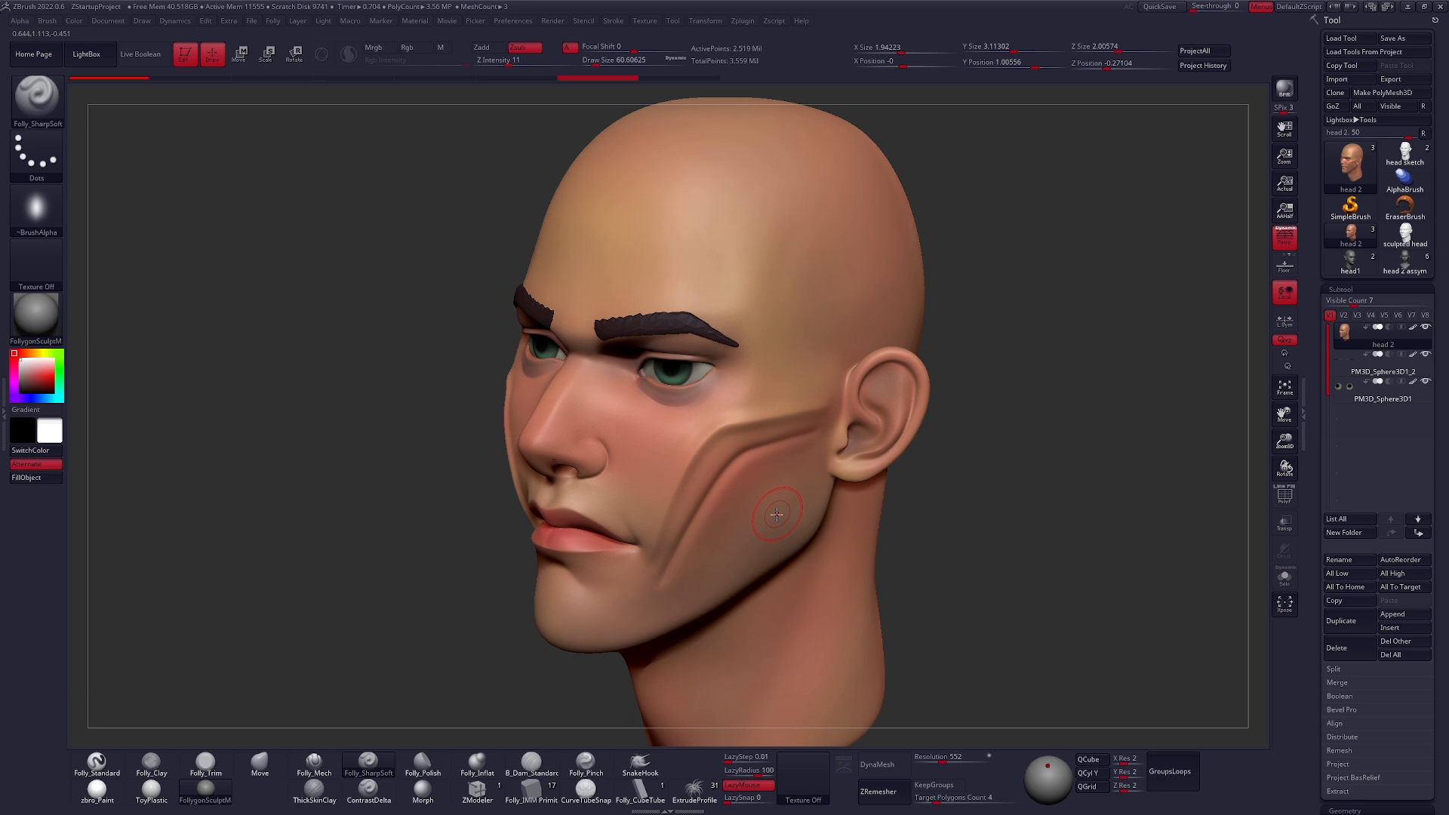
- Flatten the double ridge along the cheekbone and cheek into a harder edge with the Folly_Mech brush
key(5)
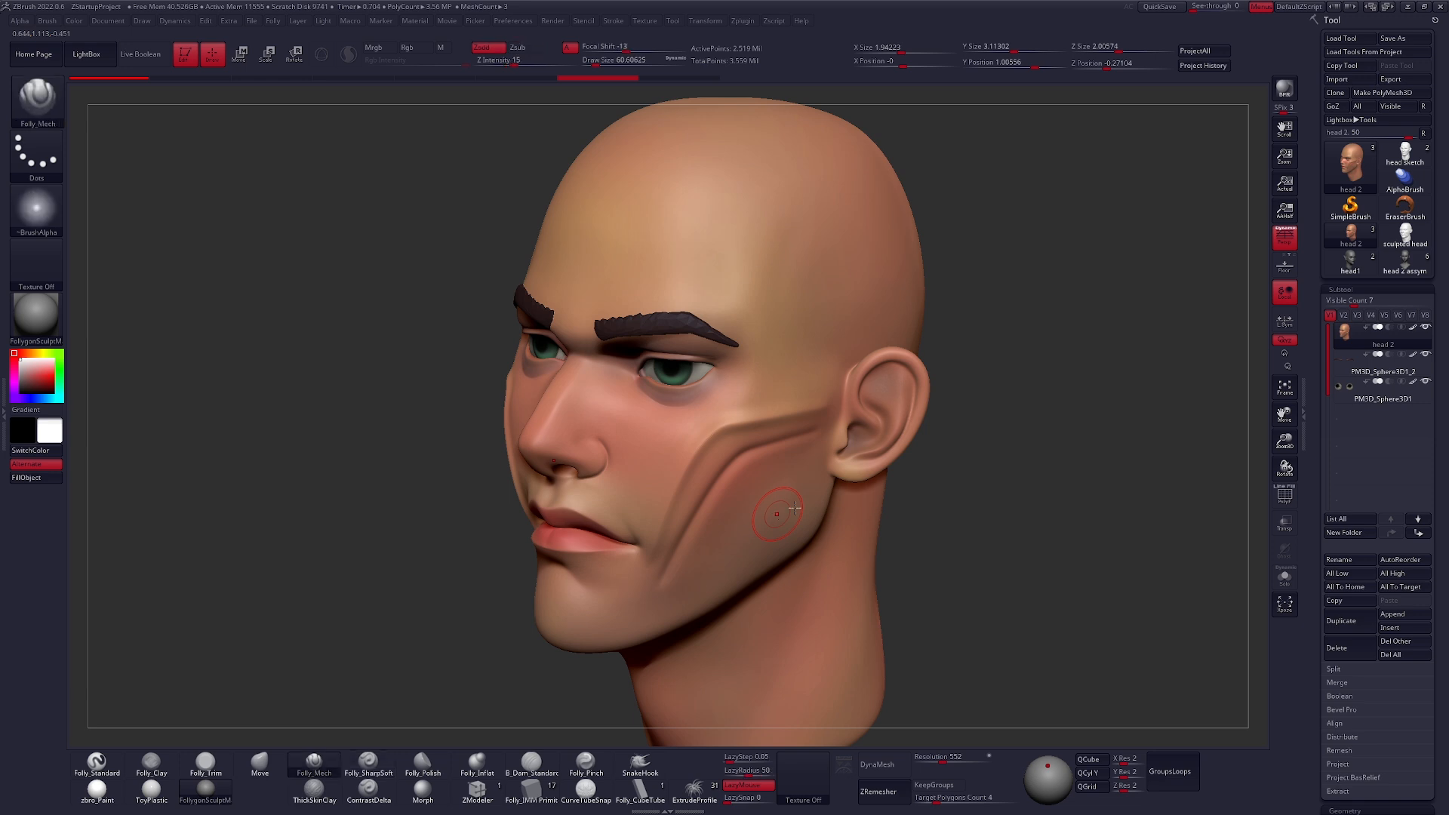
right_drag(795, 508, 762, 517)
key(space)
drag(745, 517, 751, 517)
mouse_move(778, 514)
right_down()
mouse_move(752, 517)
mouse_move(783, 495)
right_up()
key(space)
drag(794, 418, 797, 417)
right_drag(799, 433, 828, 412)
drag(836, 415, 694, 446)
drag(678, 506, 655, 559)
mouse_move(837, 387)
mouse_down()
mouse_move(669, 417)
mouse_move(655, 546)
mouse_move(690, 489)
mouse_move(744, 478)
mouse_move(781, 430)
mouse_up()
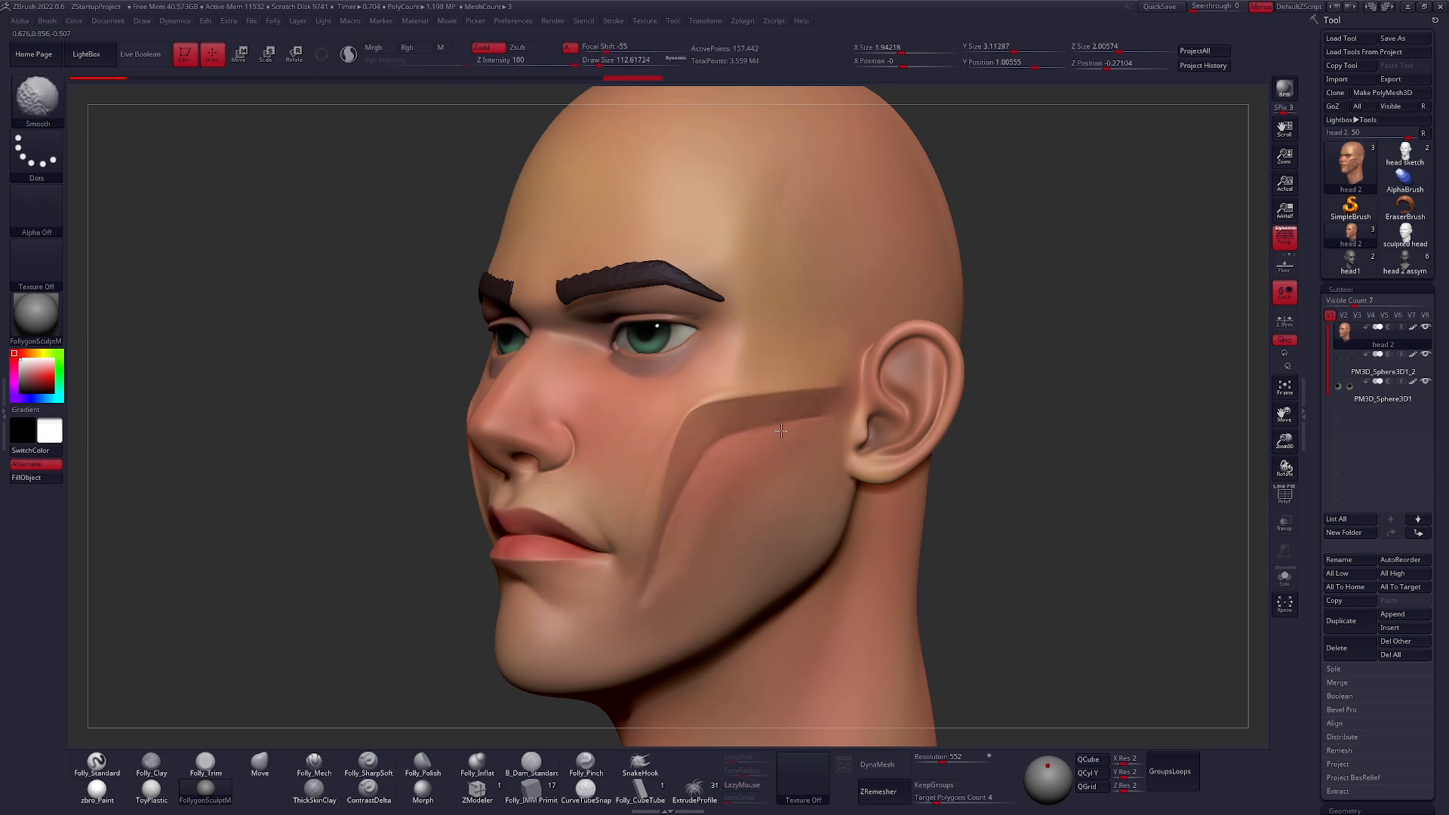
- Smooth away the inner cheek groove and cut a clean, hard plane break from the ear to the jaw with Folly_Mech
shift+drag(668, 581, 742, 458)
key(space)
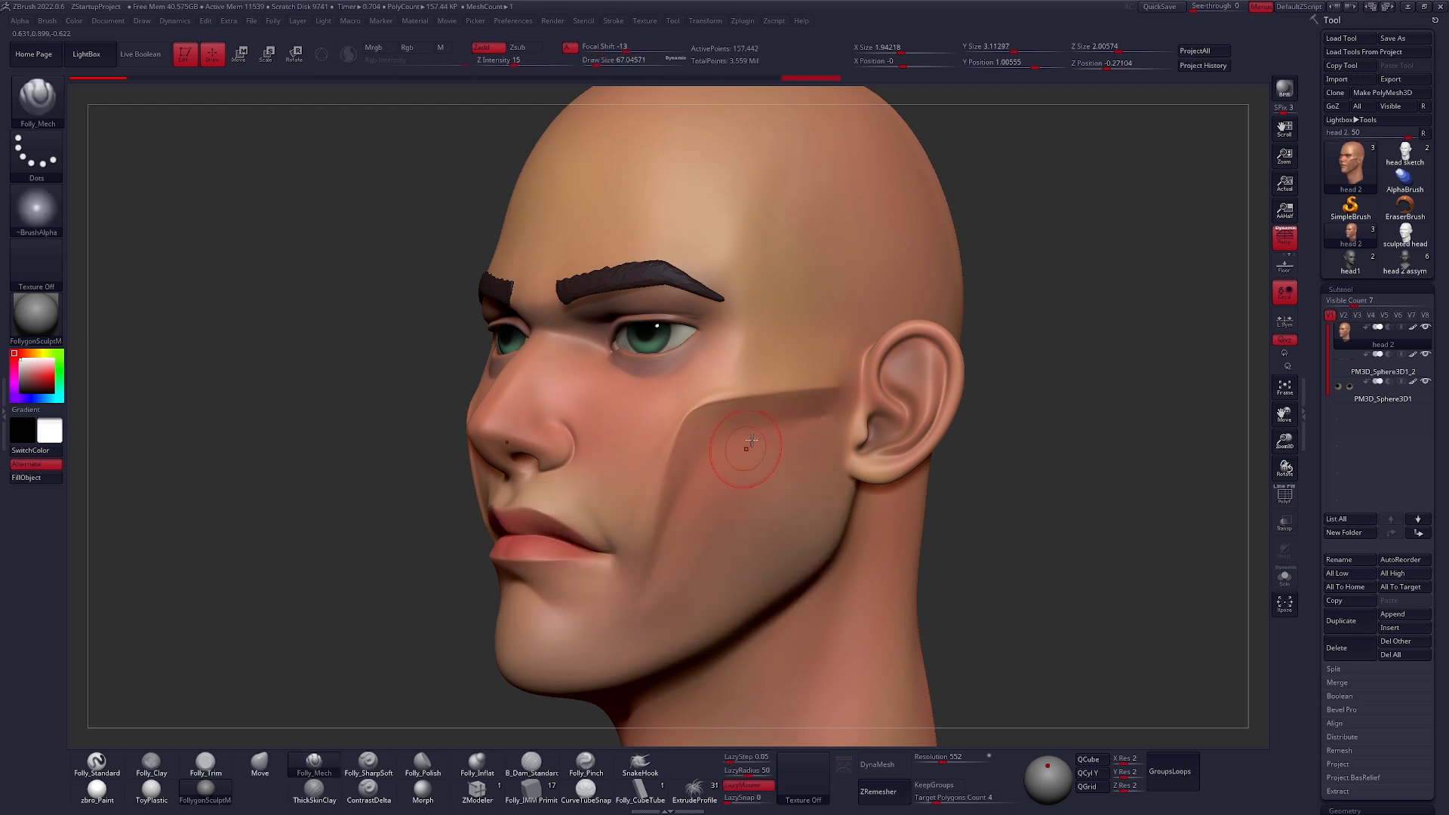
key(space)
mouse_move(835, 385)
mouse_down()
mouse_move(667, 412)
mouse_move(638, 560)
mouse_up()
mouse_move(695, 541)
right_down()
mouse_move(781, 537)
mouse_move(719, 540)
right_up()
alt+right_drag(719, 540, 749, 505)
key(s)
drag(749, 505, 755, 507)
mouse_move(754, 507)
right_down()
mouse_move(668, 495)
mouse_move(750, 497)
right_up()
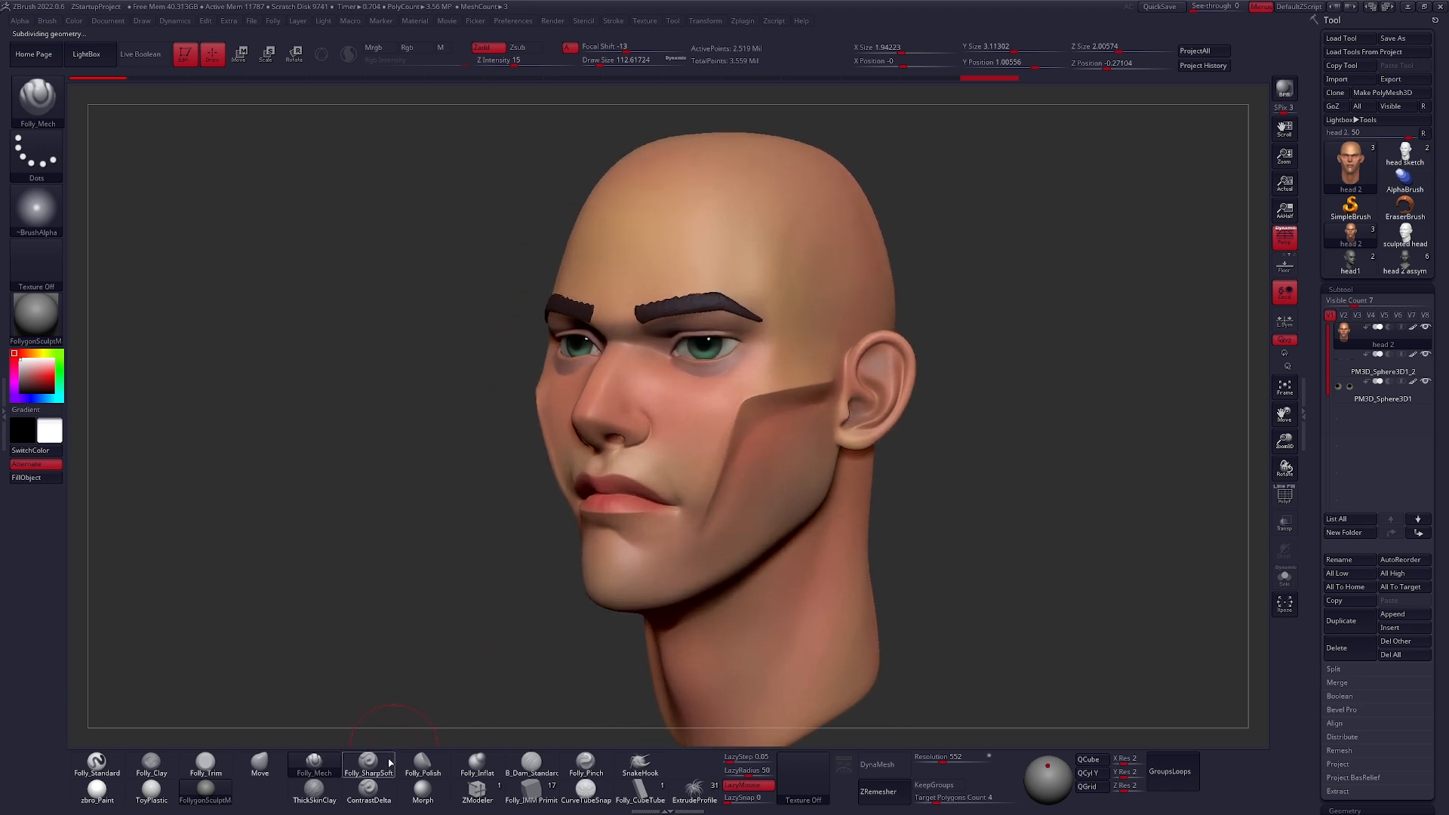
- Soften the front part of the cheek plane break with the Smooth brush at a draw size of about 113
mouse_move(771, 503)
right_down()
mouse_move(745, 499)
mouse_move(754, 509)
right_up()
alt+right_drag(754, 508, 738, 546)
key(shift)
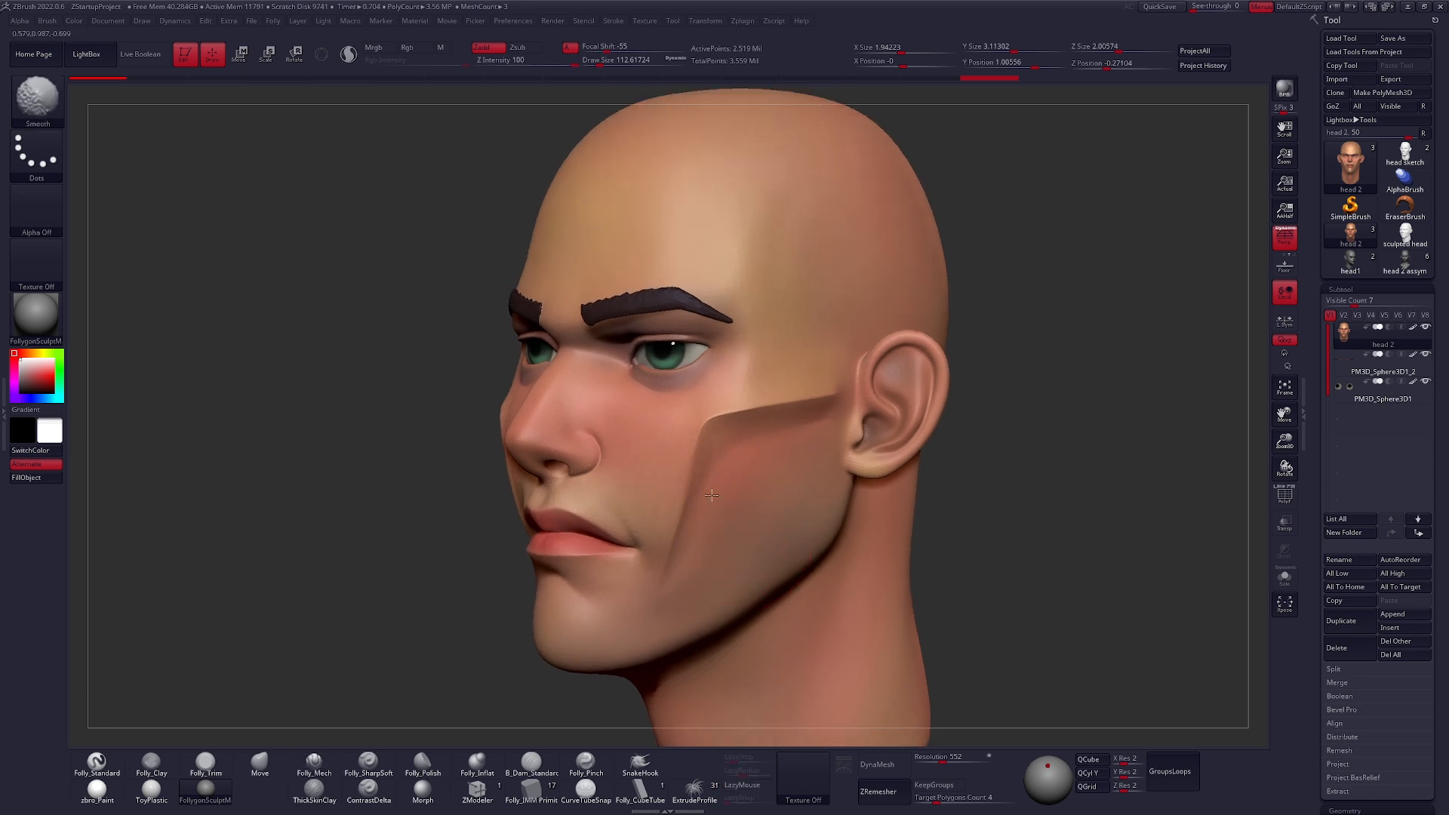
shift+drag(752, 444, 745, 475)
right_click(746, 482)
alt+right_drag(777, 445, 681, 615)
- Try parallel diagonal Folly_Mech strokes across the side of the skull above the ear at a draw size of about 79
right_drag(747, 536, 681, 522)
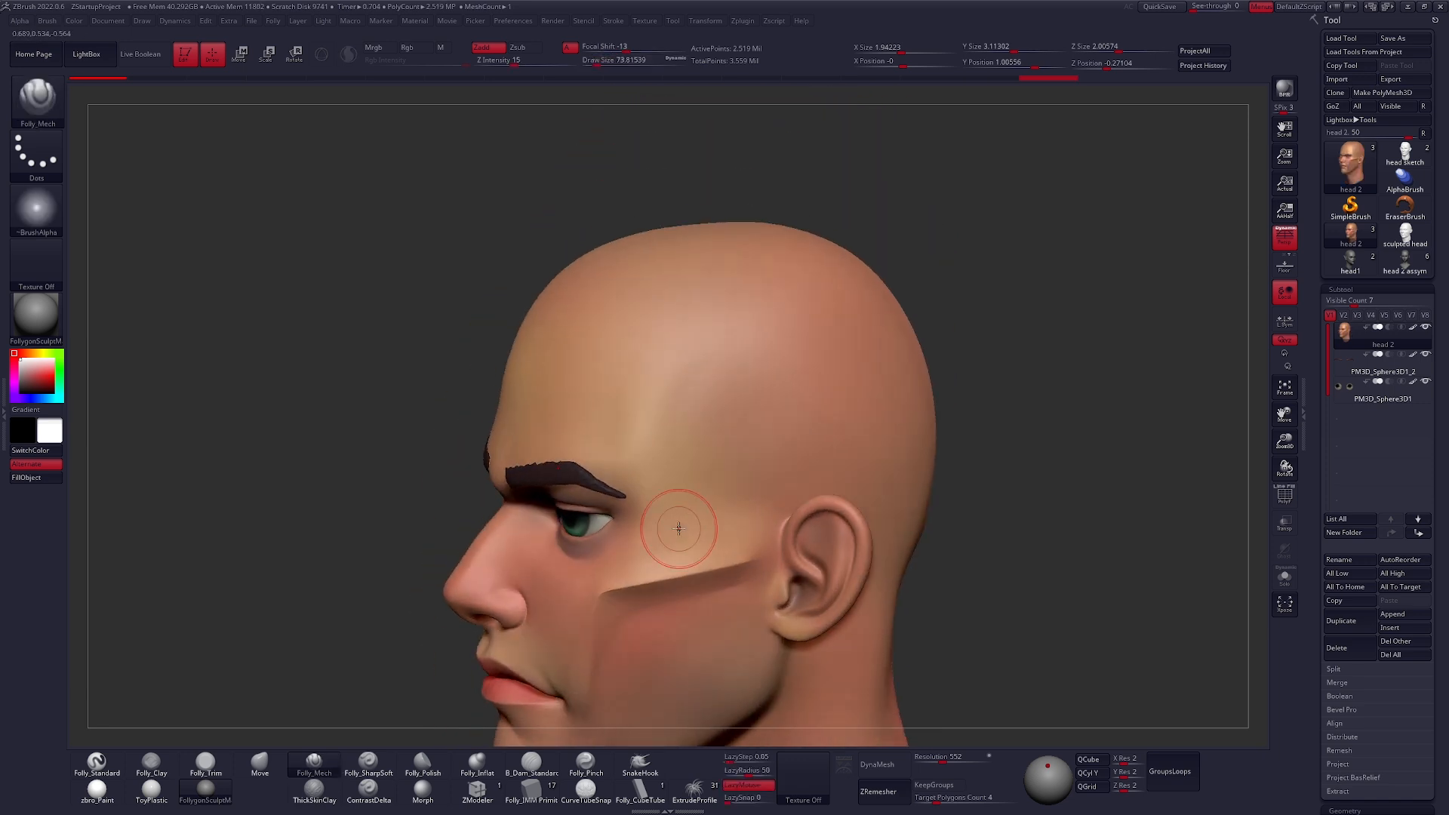
drag(735, 384, 866, 343)
alt+right_drag(757, 405, 694, 420)
drag(689, 400, 841, 346)
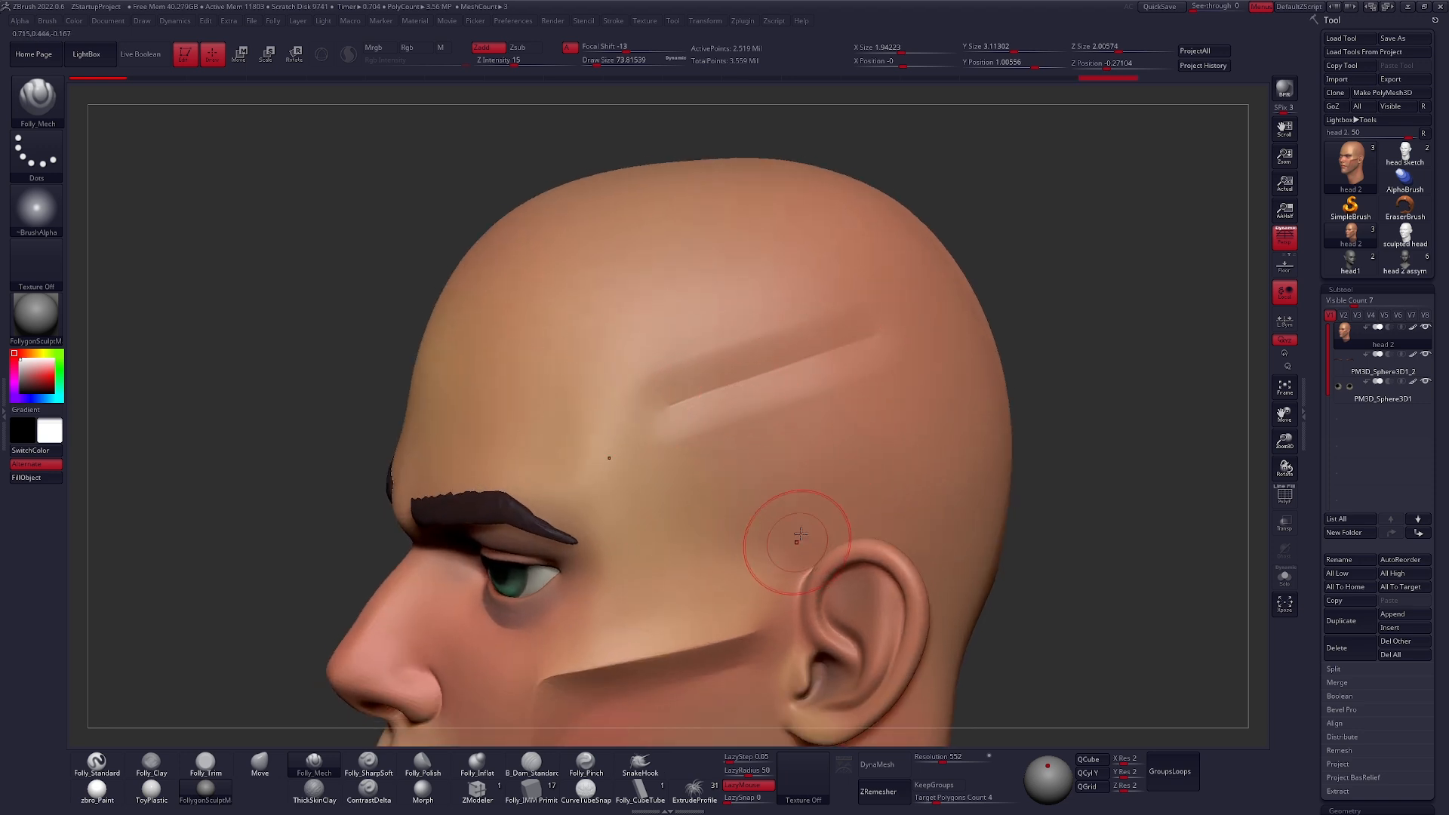
drag(694, 439, 851, 371)
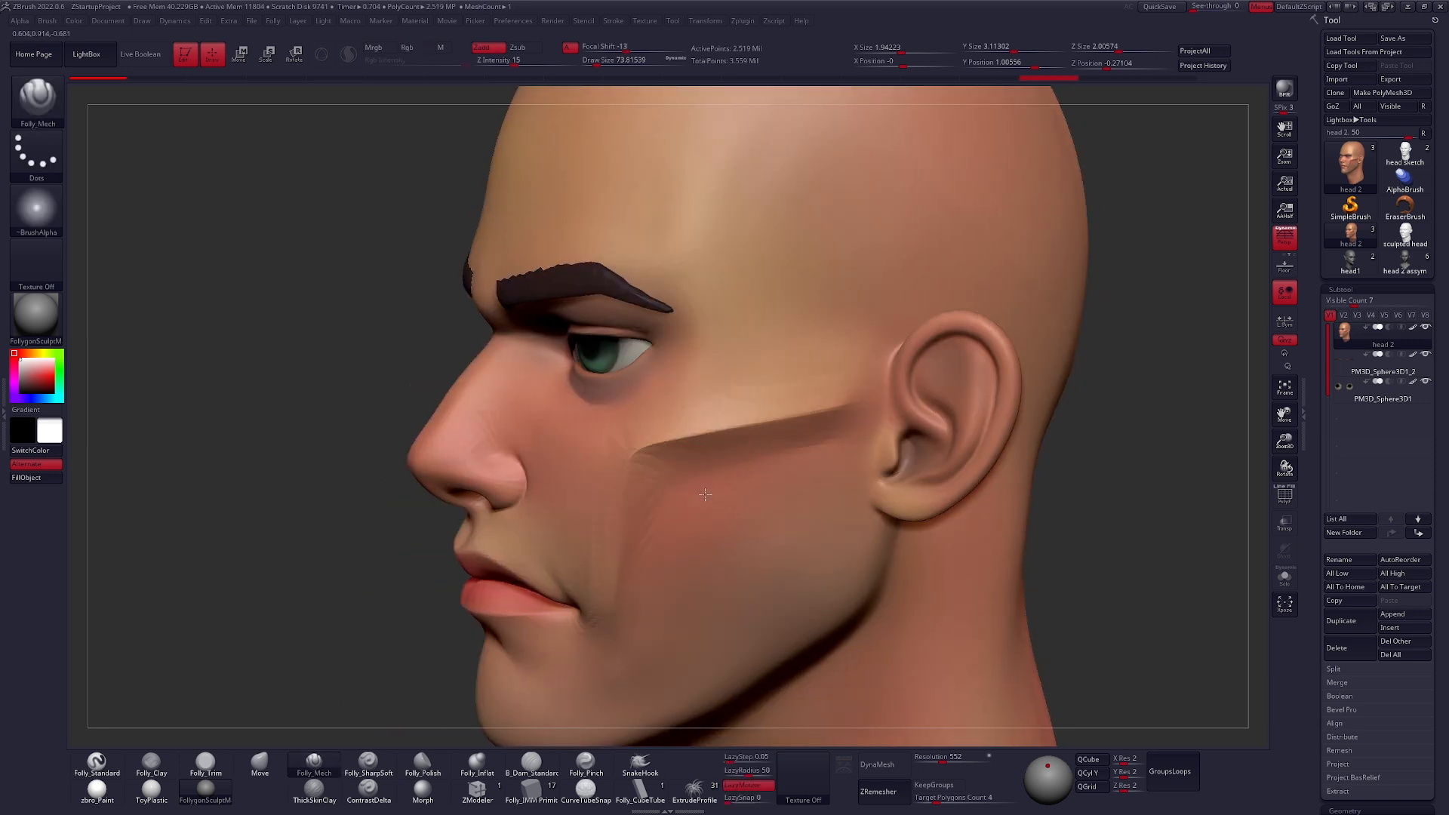
- Sharpen the crease around the nostril wing with Folly_Mech at a draw size of about 38
mouse_move(528, 521)
right_down()
mouse_move(615, 527)
mouse_move(776, 469)
right_up()
right_drag(664, 480, 709, 460)
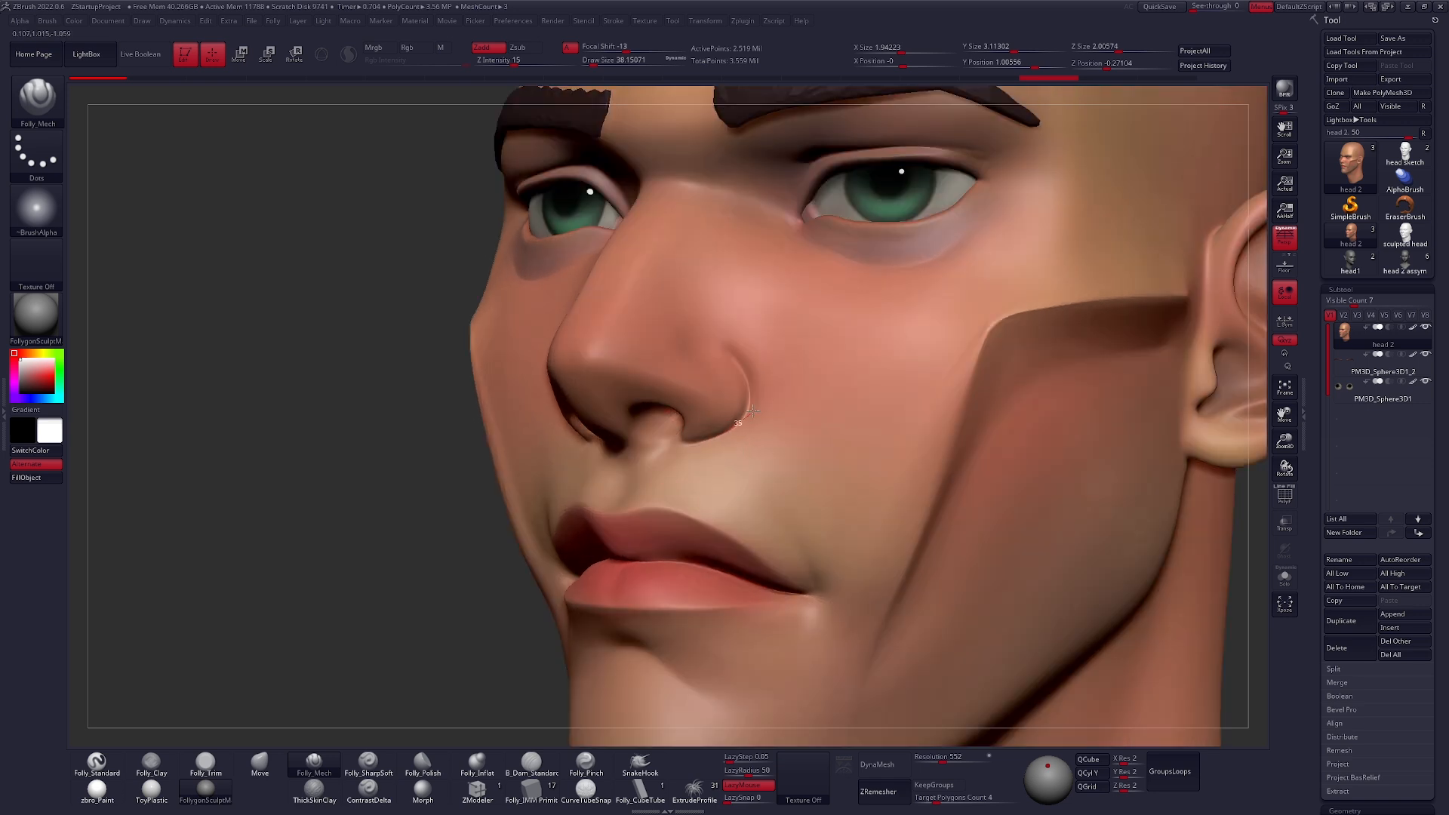
drag(728, 341, 723, 336)
key(ctrl+z)
drag(686, 442, 756, 413)
key(shift)
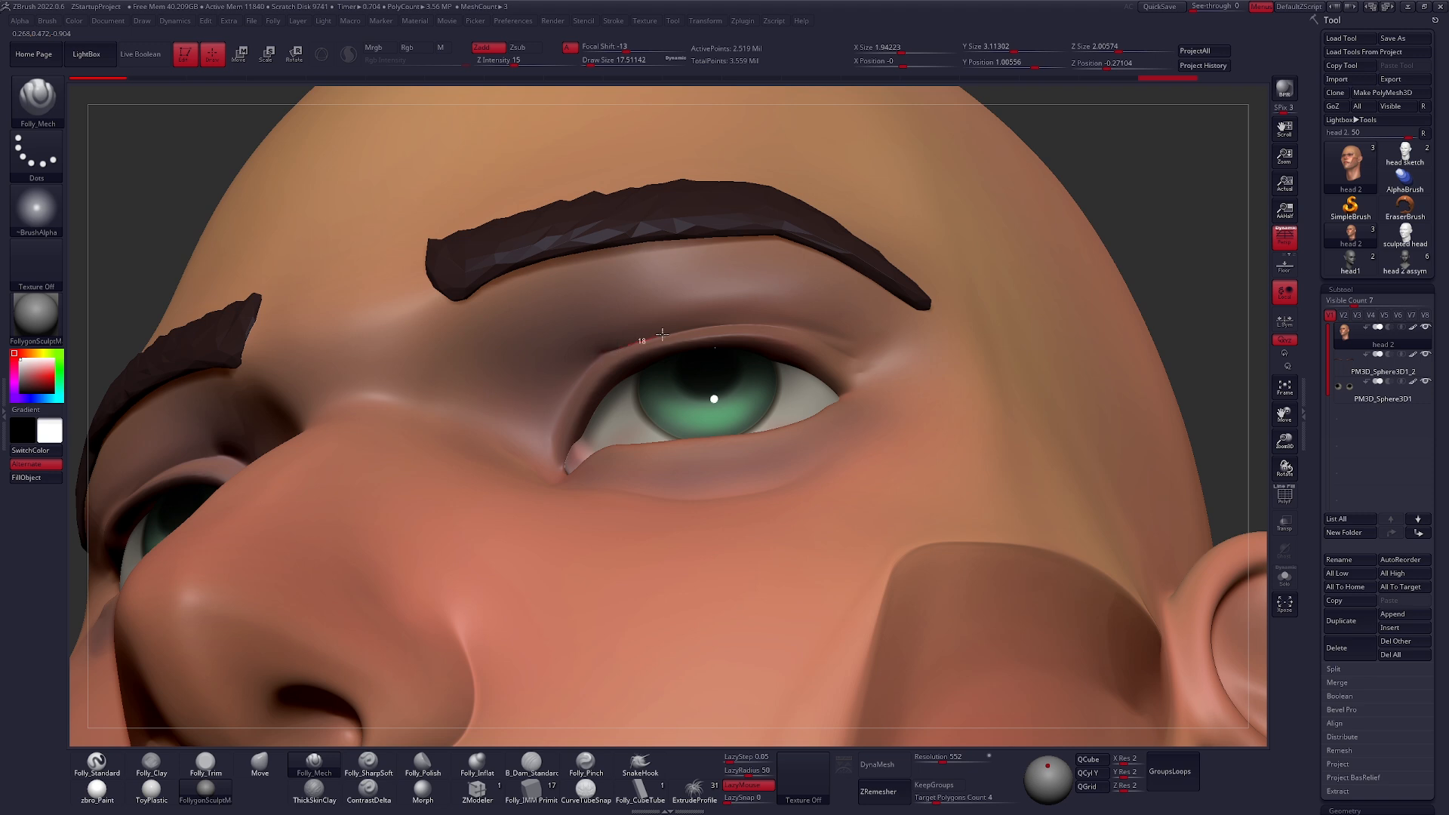
- Cut a crisp fold above the upper eyelid with Folly_Mech at draw sizes of about 18 and 25
drag(777, 323, 833, 335)
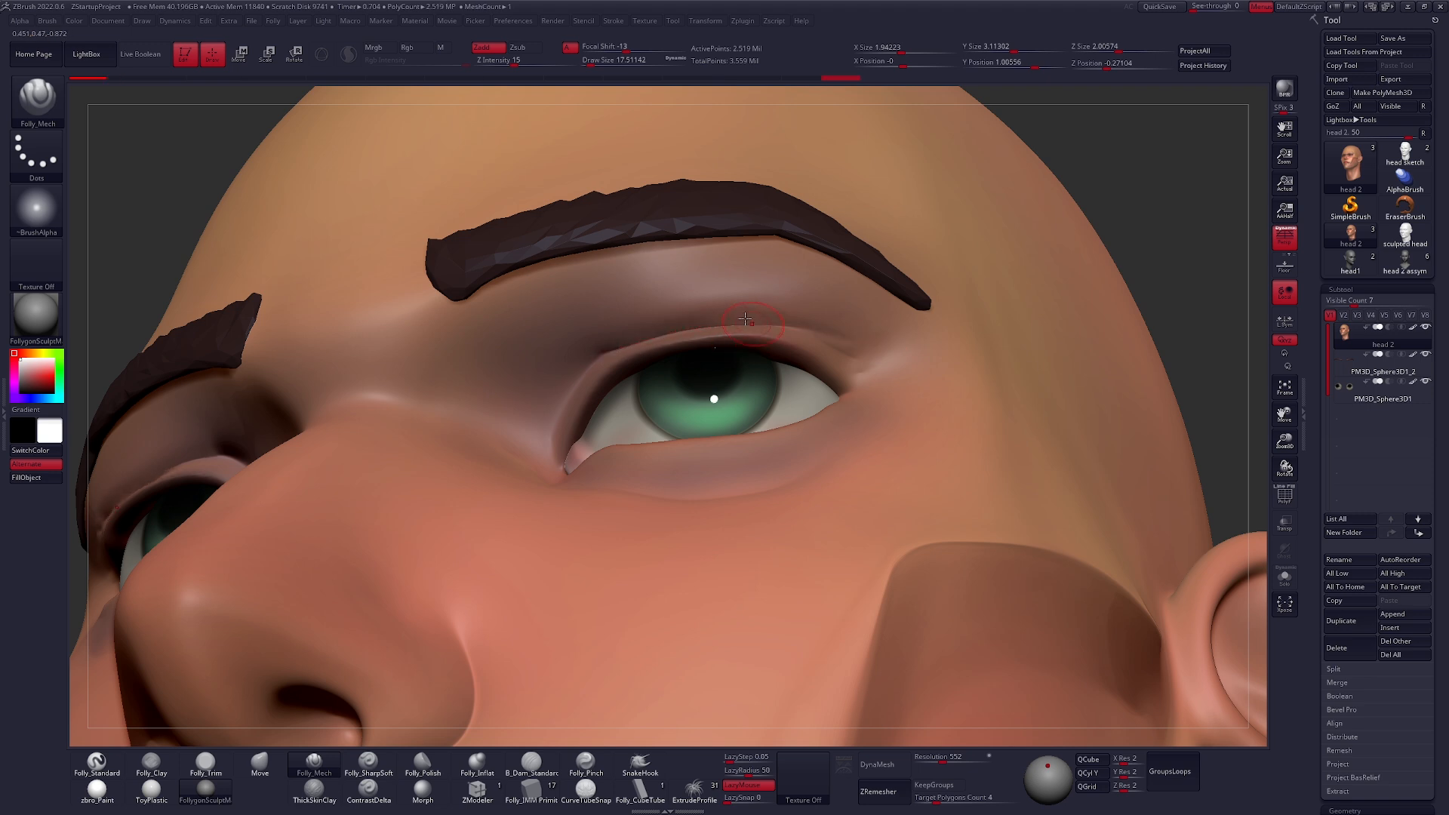
key(bracketright)
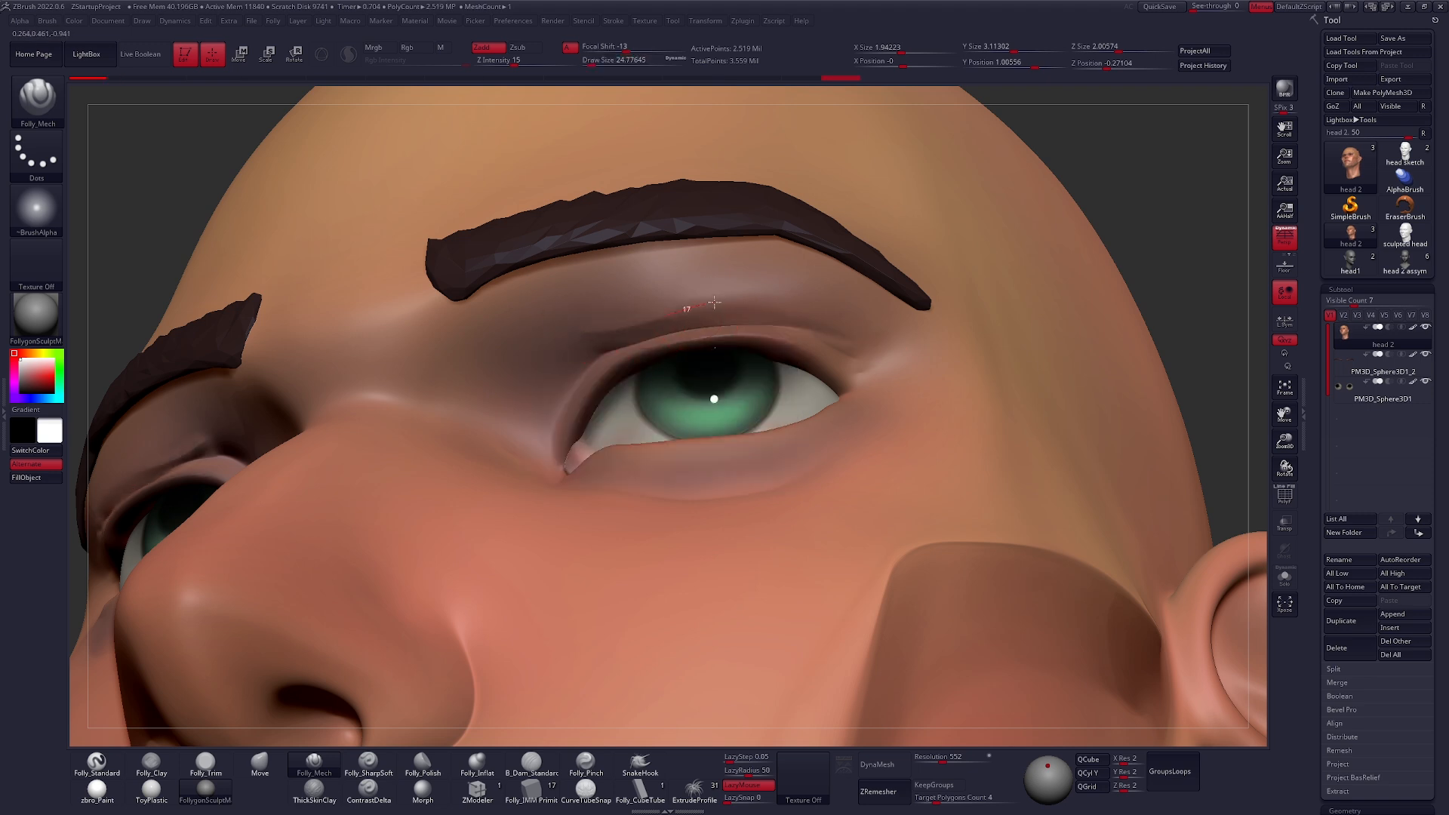
right_drag(744, 343, 586, 320)
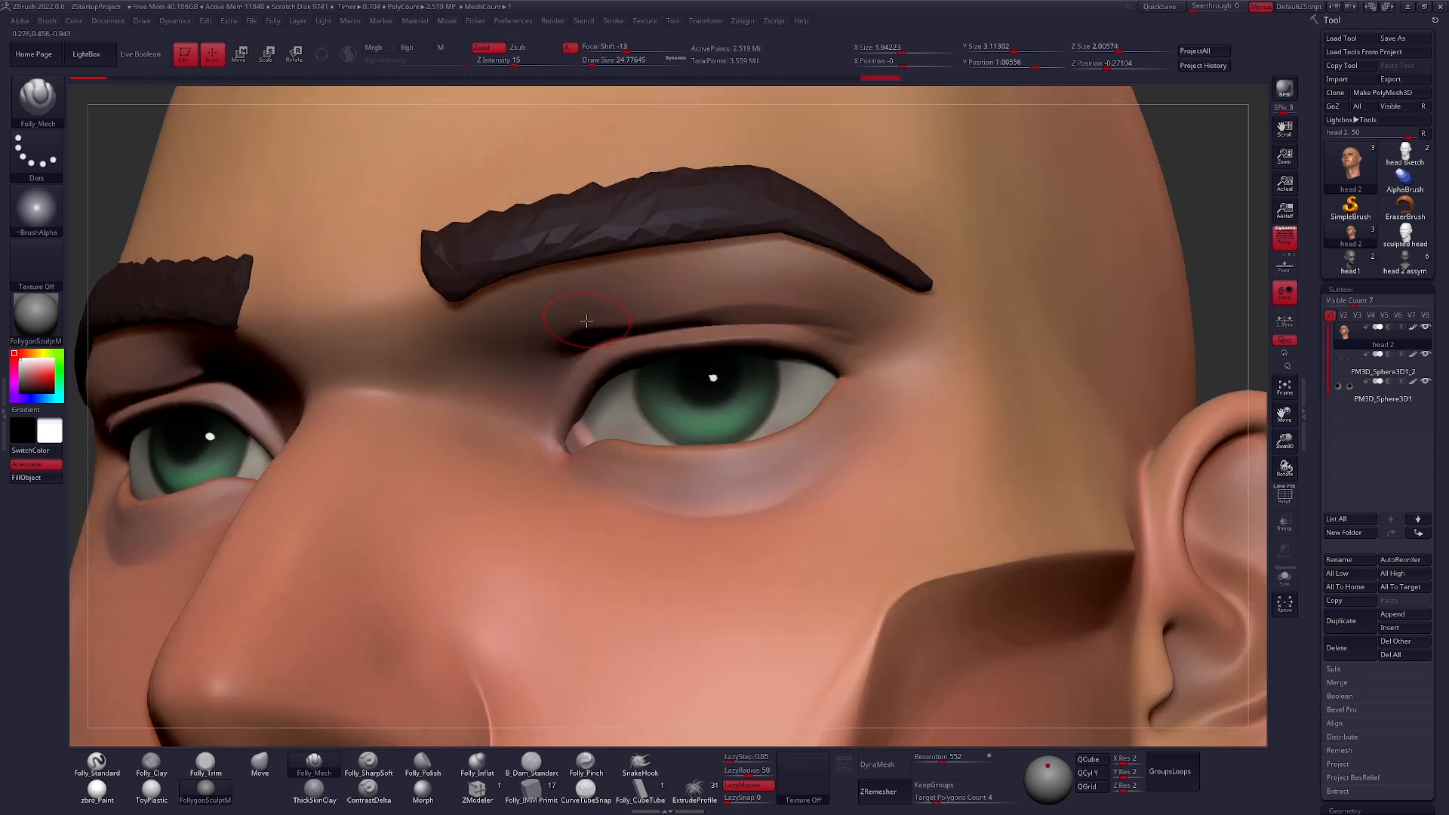
right_drag(828, 323, 637, 393)
right_drag(821, 396, 862, 368)
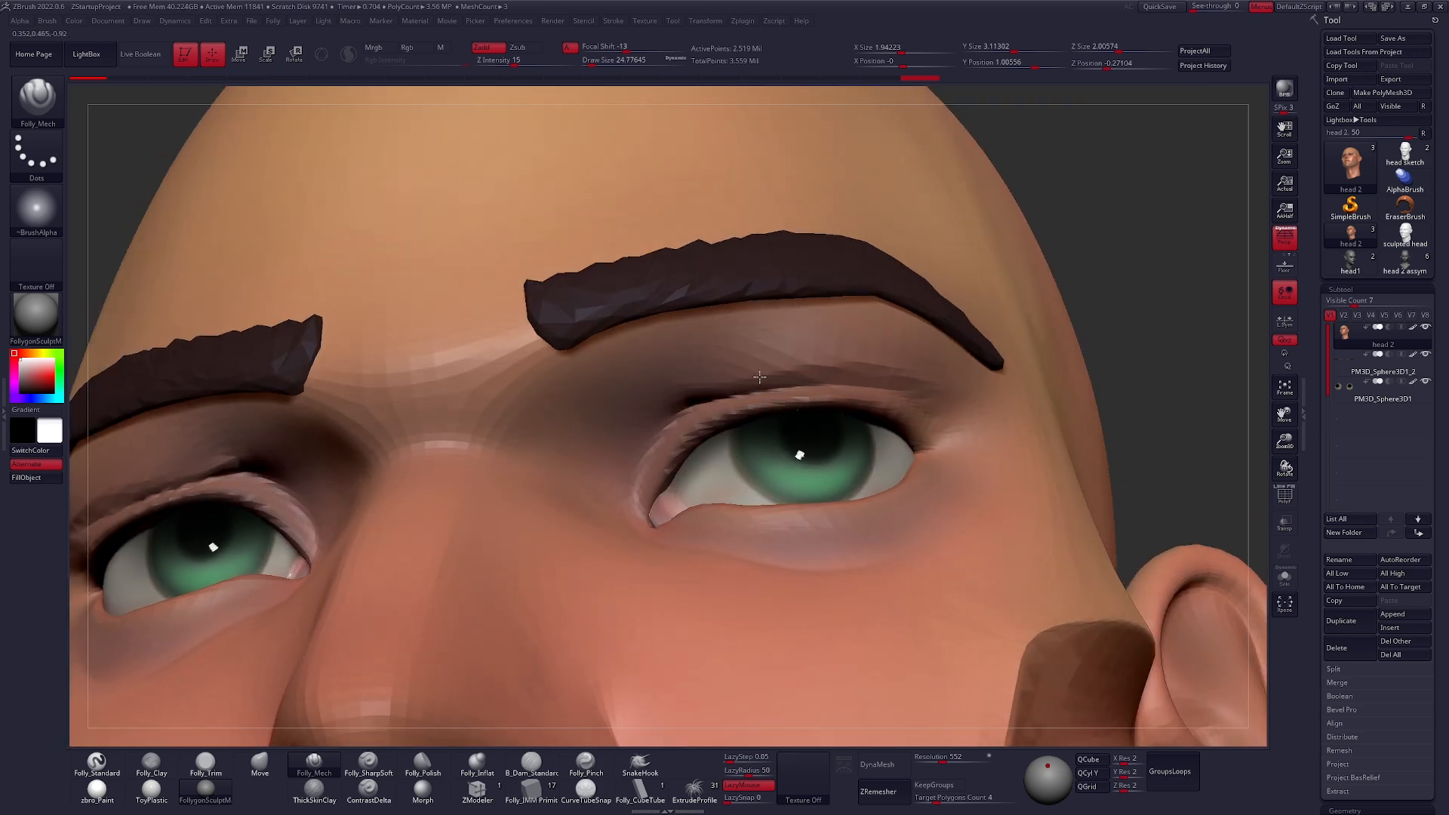
- Extend the crisp fold above the upper eyelid with Folly_Mech at a draw size of about 25
right_drag(758, 377, 777, 405)
mouse_move(885, 444)
ctrl+right_down()
mouse_move(898, 619)
mouse_move(834, 475)
mouse_move(811, 508)
mouse_move(847, 485)
mouse_move(750, 453)
ctrl+right_up()
key(space)
drag(744, 455, 816, 425)
- Sharpen the cheek plane break from the ear down the front of the cheek with Folly_Mech at a draw size of about 88
key(space)
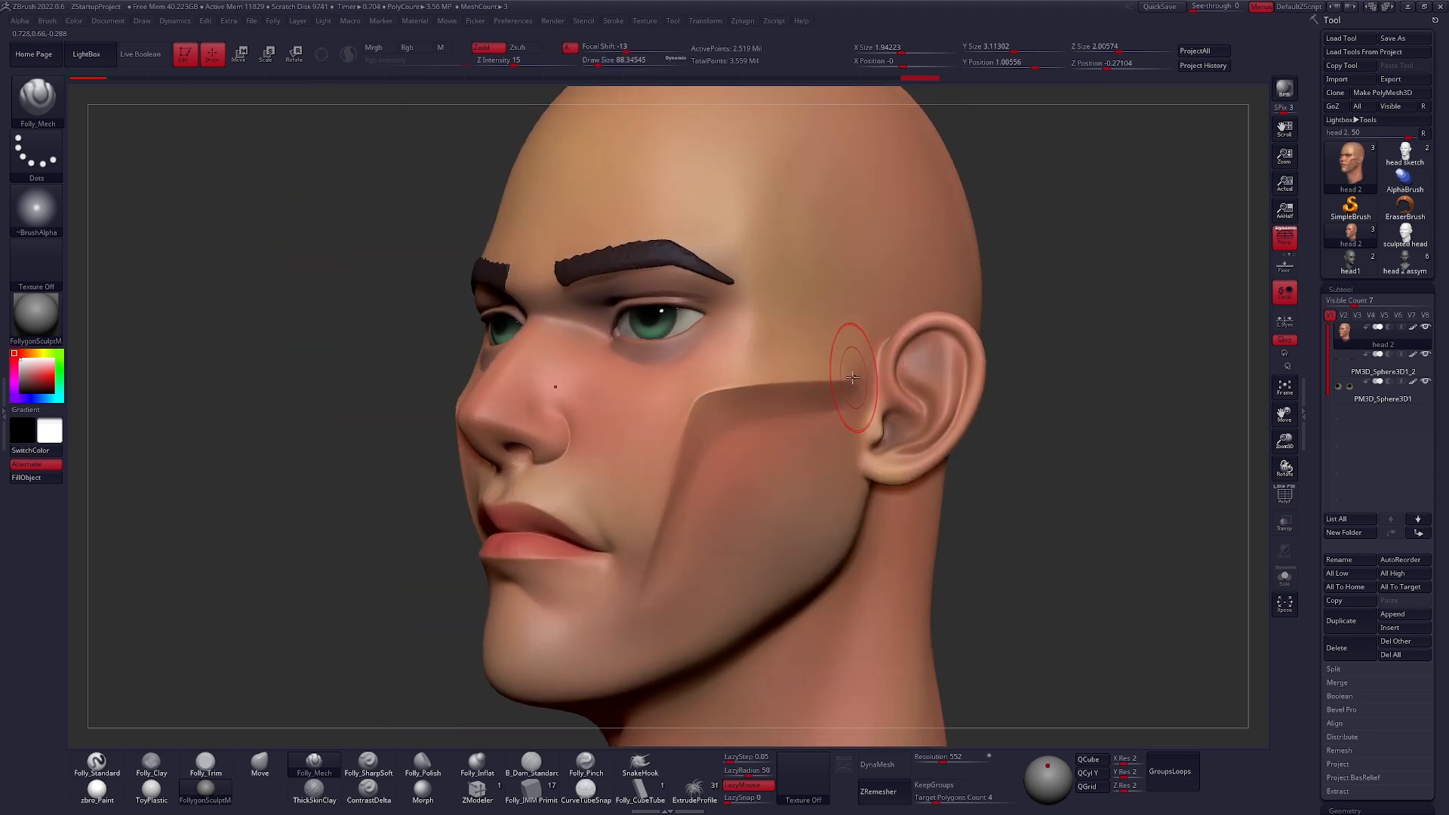
drag(692, 396, 635, 642)
right_drag(703, 468, 705, 434)
right_drag(706, 434, 757, 412)
- Hide the eyebrows subtool and cut a crisp plane along the brow ridge with Folly_Mech at a draw size of about 67
click(1425, 354)
ctrl+right_drag(634, 265, 615, 303)
key(s)
drag(603, 305, 593, 305)
drag(498, 285, 743, 275)
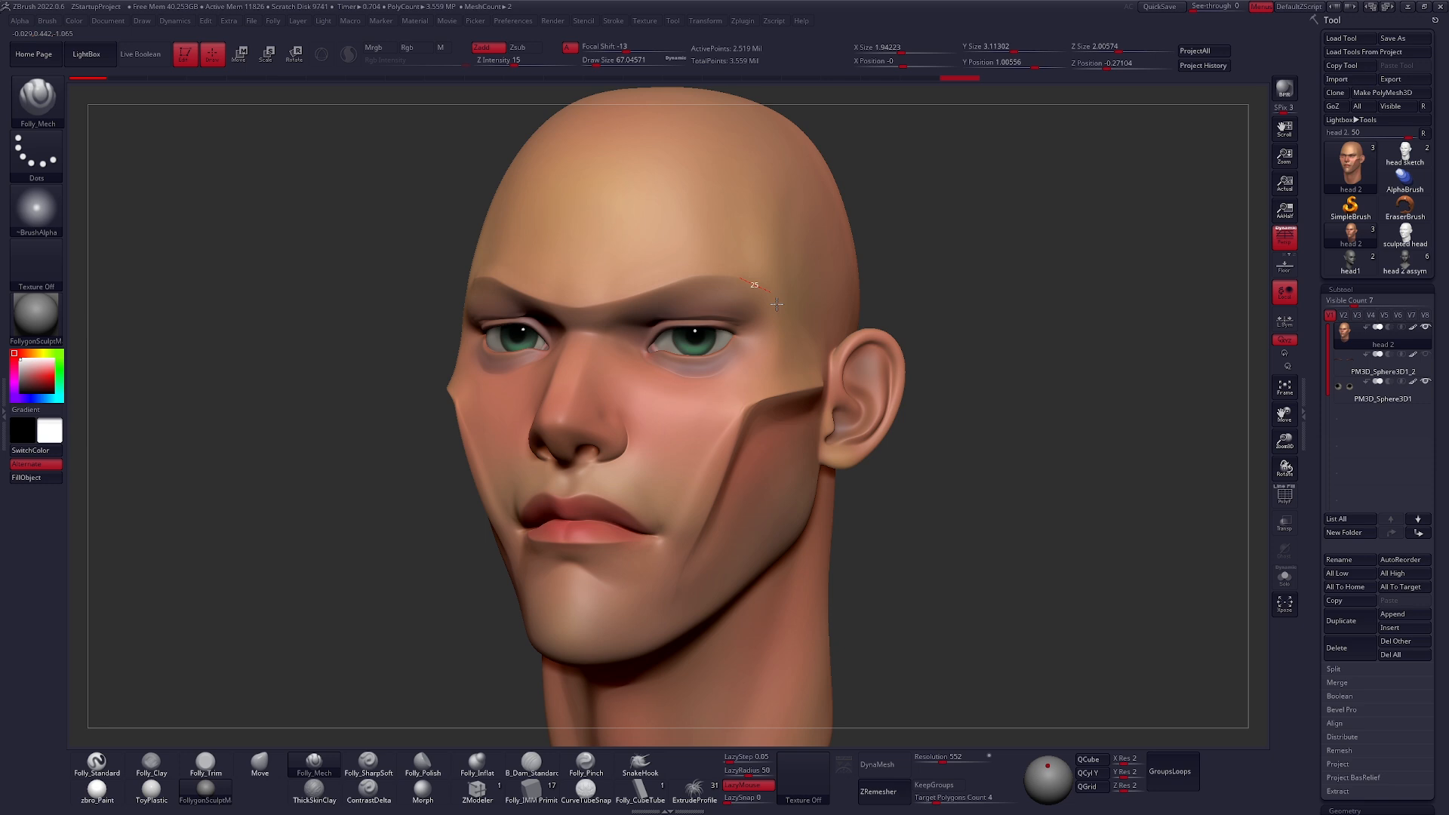
- Carve the temple plane from the outer brow down to the cheekbone with Folly_Mech at a draw size of about 88
drag(779, 361, 764, 389)
right_drag(701, 428, 655, 422)
key(s)
drag(557, 280, 566, 280)
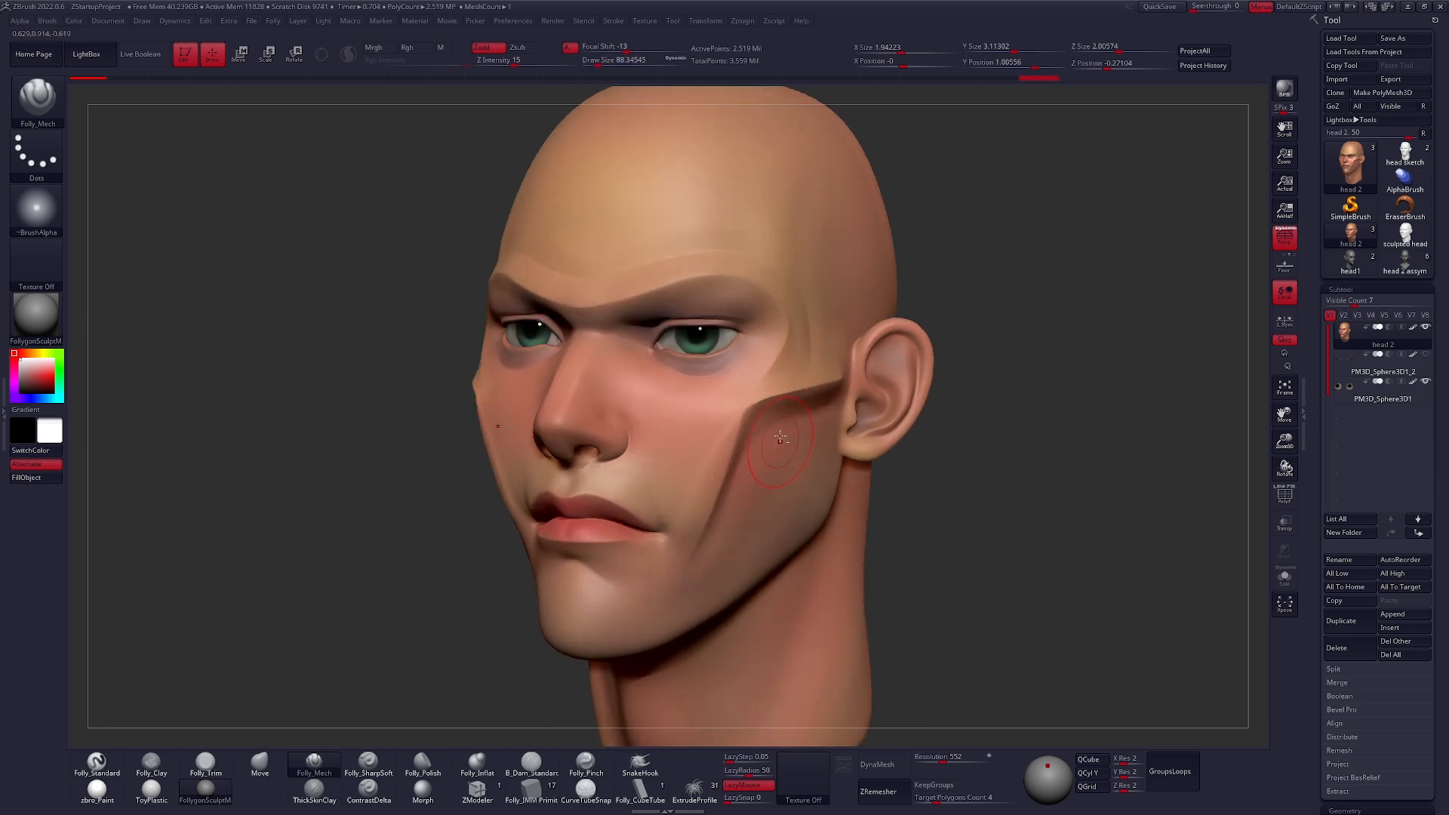
right_drag(628, 421, 679, 425)
right_drag(796, 447, 711, 447)
drag(779, 287, 808, 394)
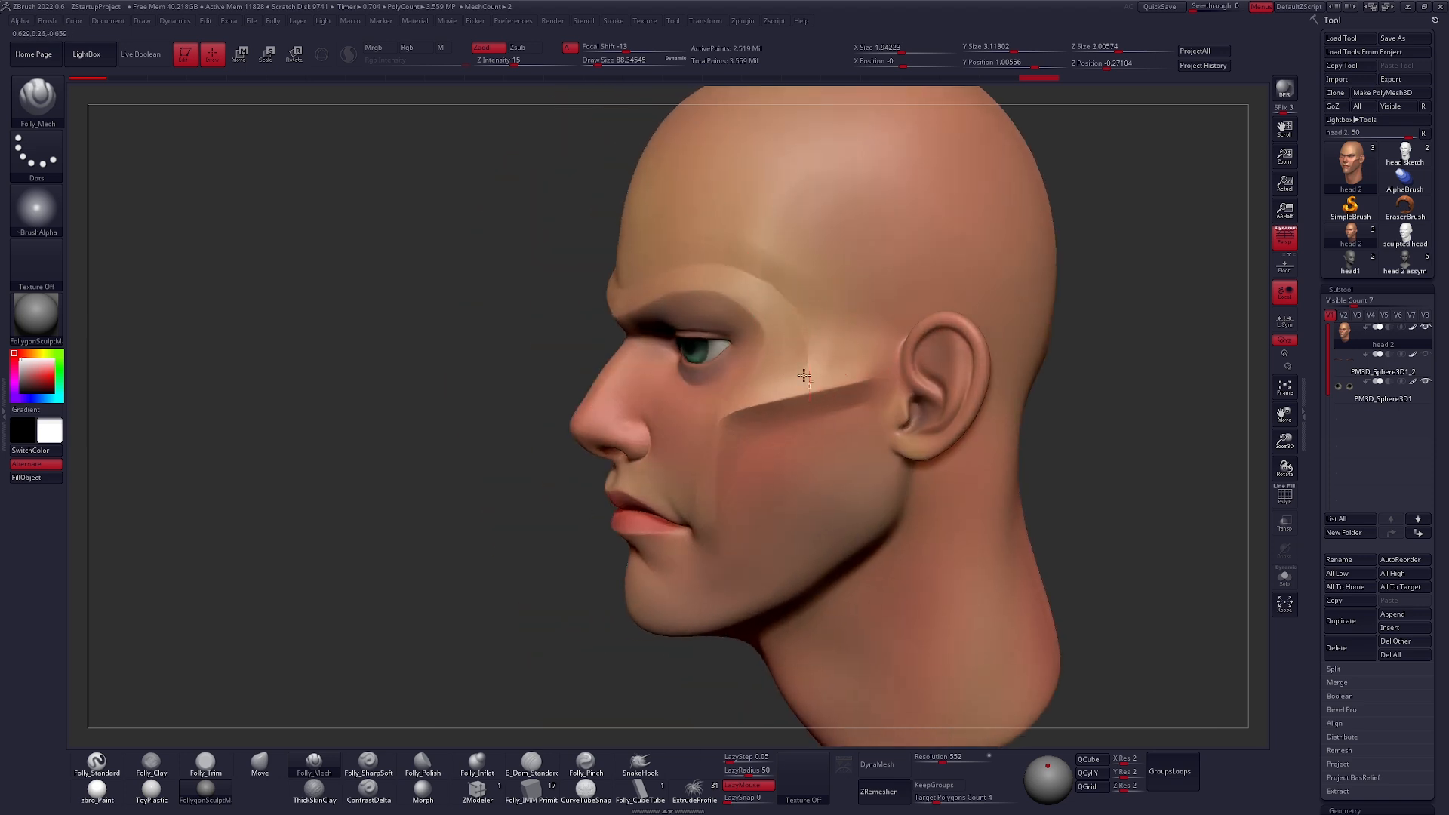
alt+right_drag(793, 315, 780, 420)
- Carve the plane break along the side of the skull above the temple with Folly_Mech at a draw size of about 113
mouse_move(748, 387)
mouse_down()
mouse_move(800, 293)
mouse_move(924, 273)
mouse_move(821, 242)
mouse_move(739, 390)
mouse_up()
key(space)
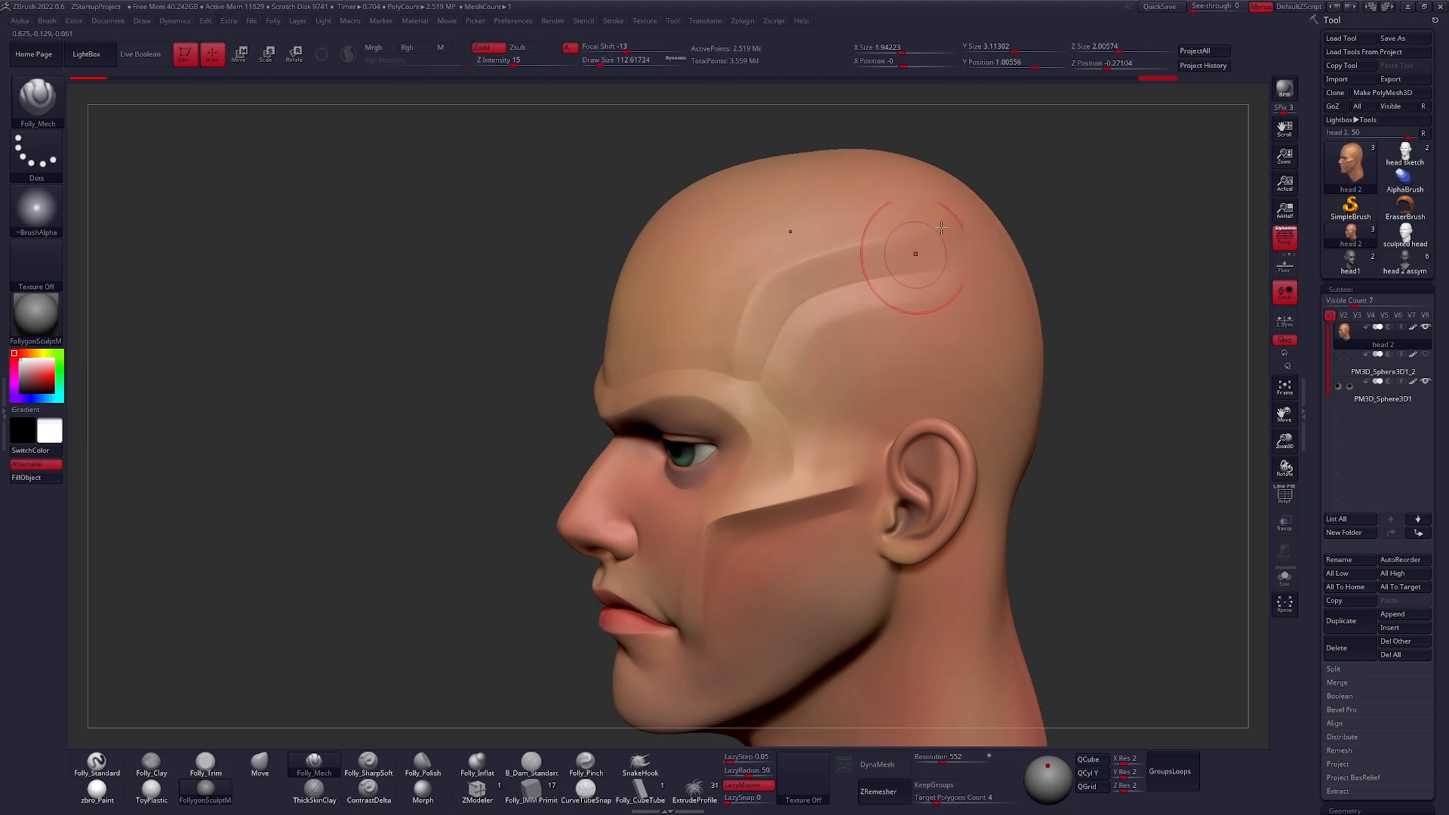
mouse_move(689, 242)
right_down()
mouse_move(724, 317)
mouse_move(706, 377)
right_up()
- Define the planes of the nose bridge with Folly_Mech at draw sizes of about 54 and 49
key(space)
drag(701, 397, 698, 397)
mouse_move(653, 332)
right_down()
mouse_move(700, 291)
mouse_move(706, 304)
right_up()
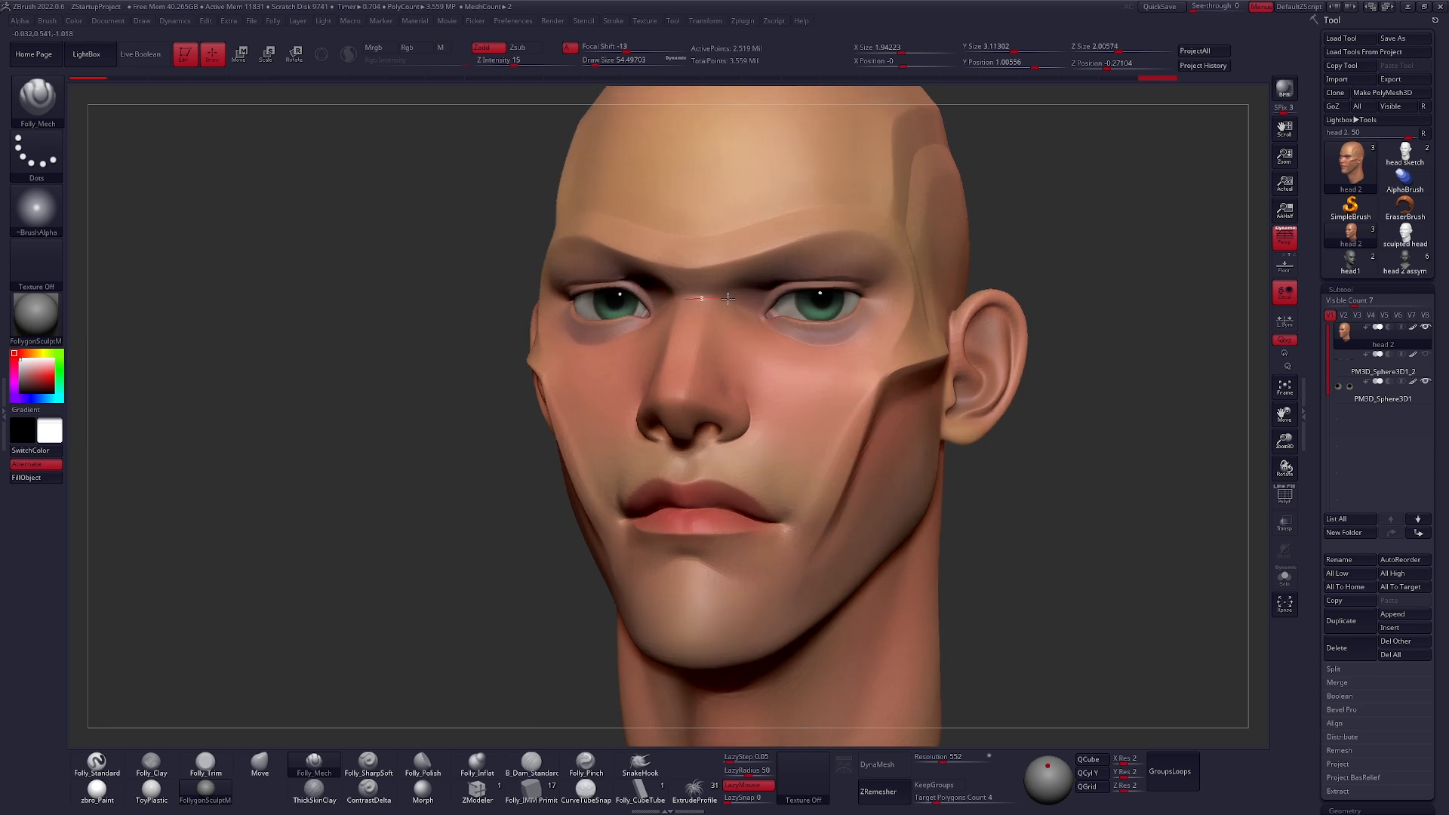
key(space)
drag(700, 398, 691, 398)
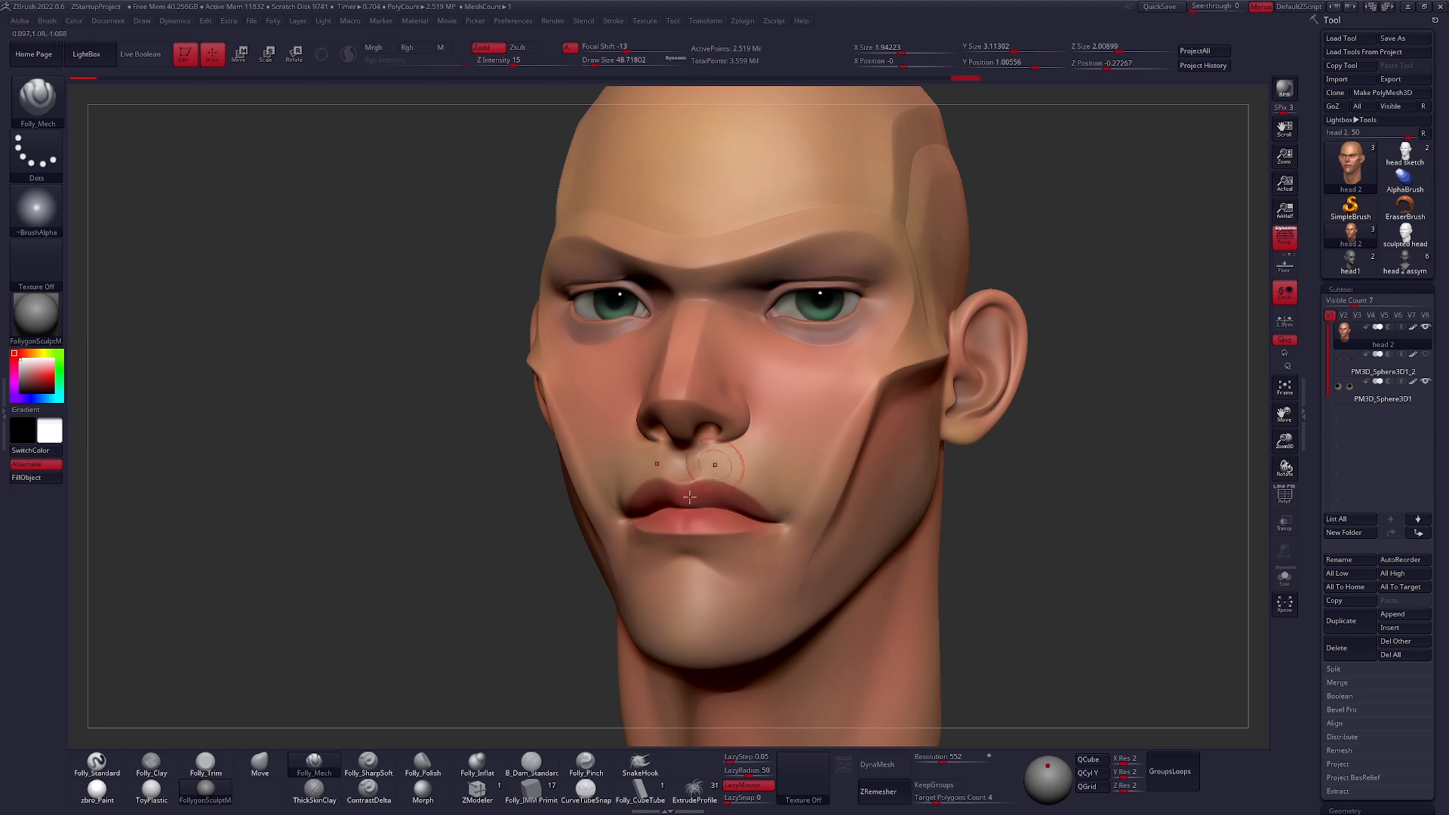
right_drag(747, 393, 695, 356)
- Shape the bag under the lower eyelid with Folly_Mech at a draw size of about 29 and soften it with Smooth
key(space)
drag(696, 372, 686, 372)
mouse_move(715, 327)
right_down()
mouse_move(694, 337)
mouse_move(694, 322)
right_up()
key(space)
drag(694, 322, 691, 308)
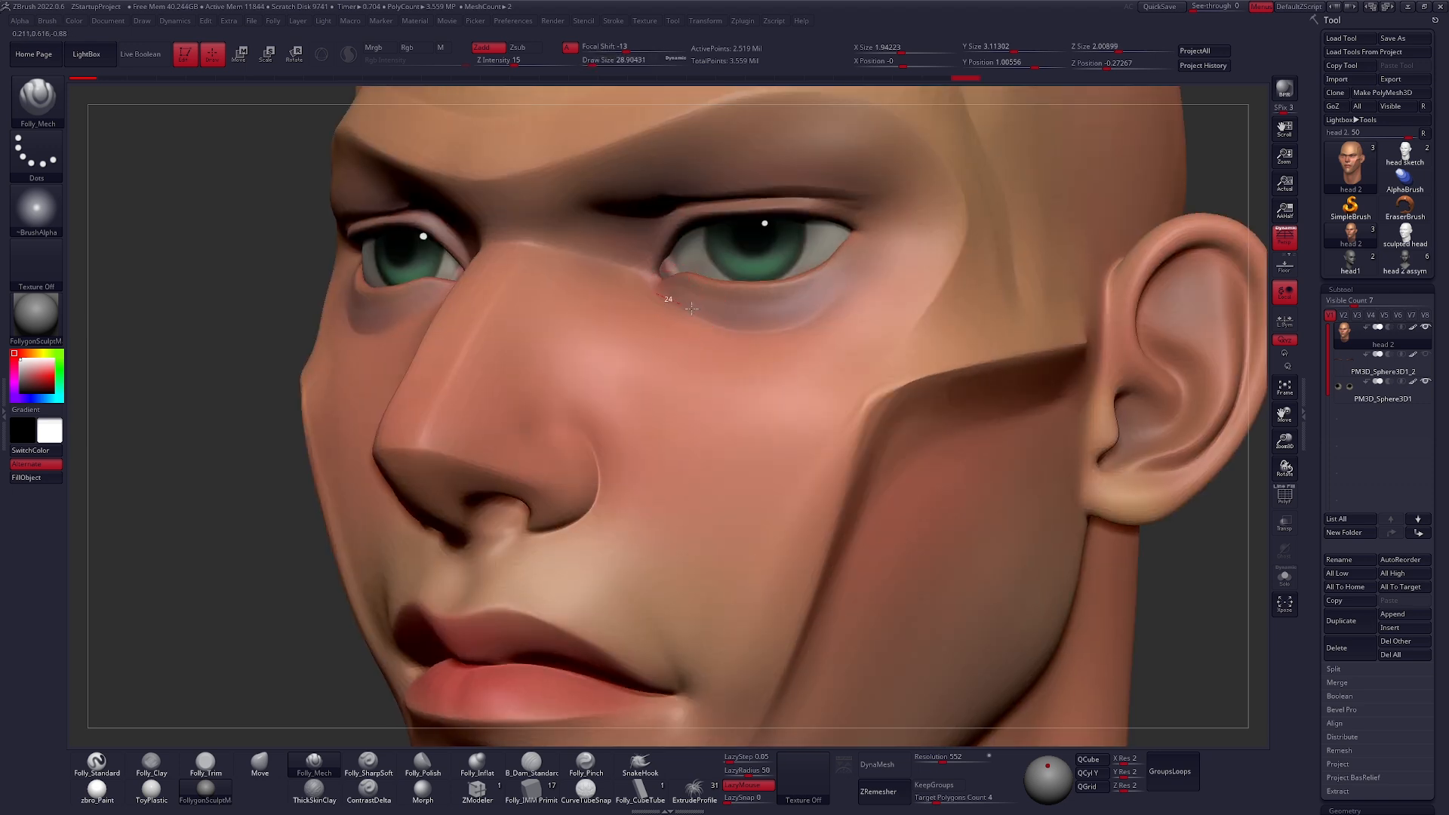
drag(884, 245, 865, 278)
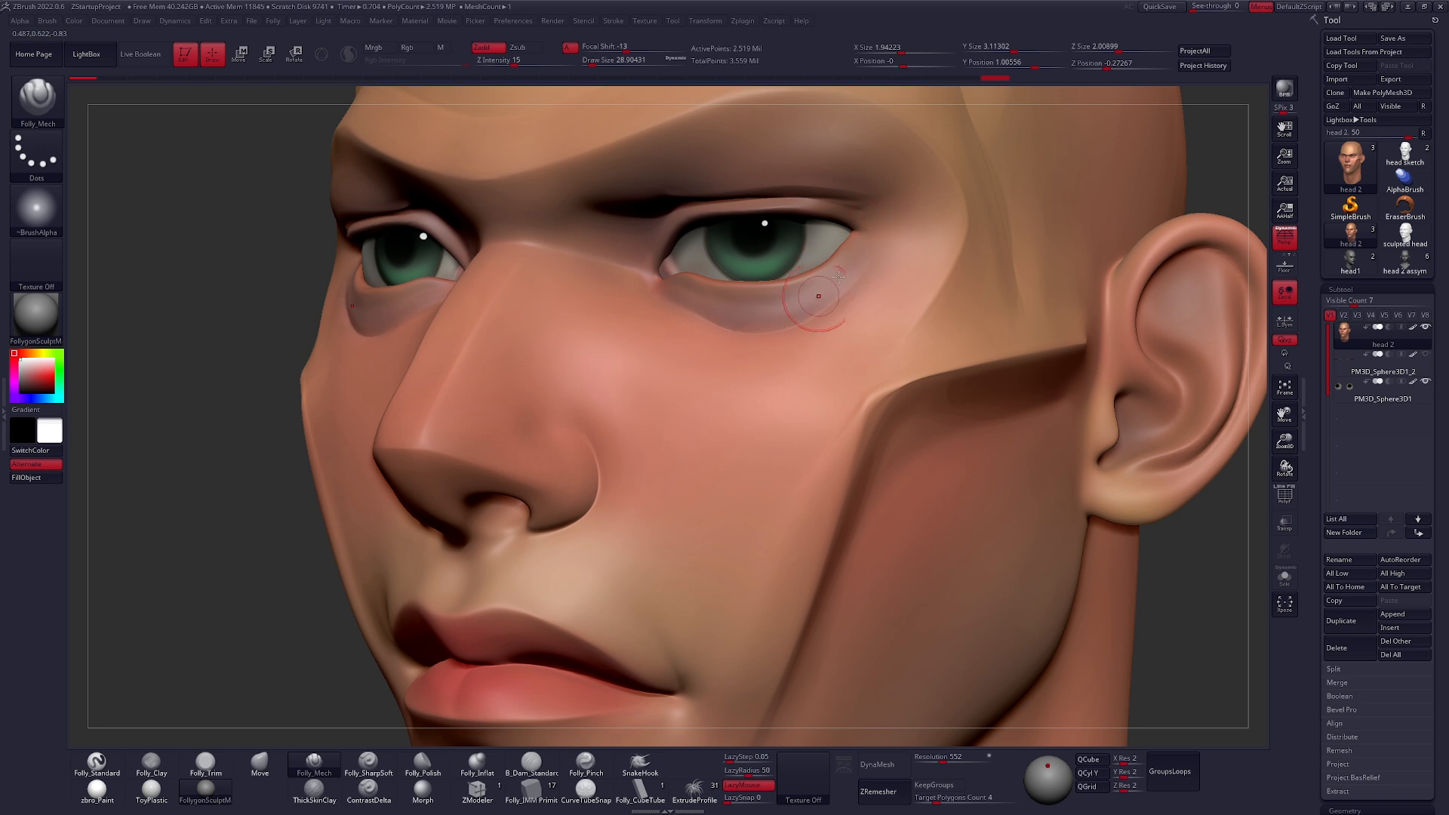
key(shift)
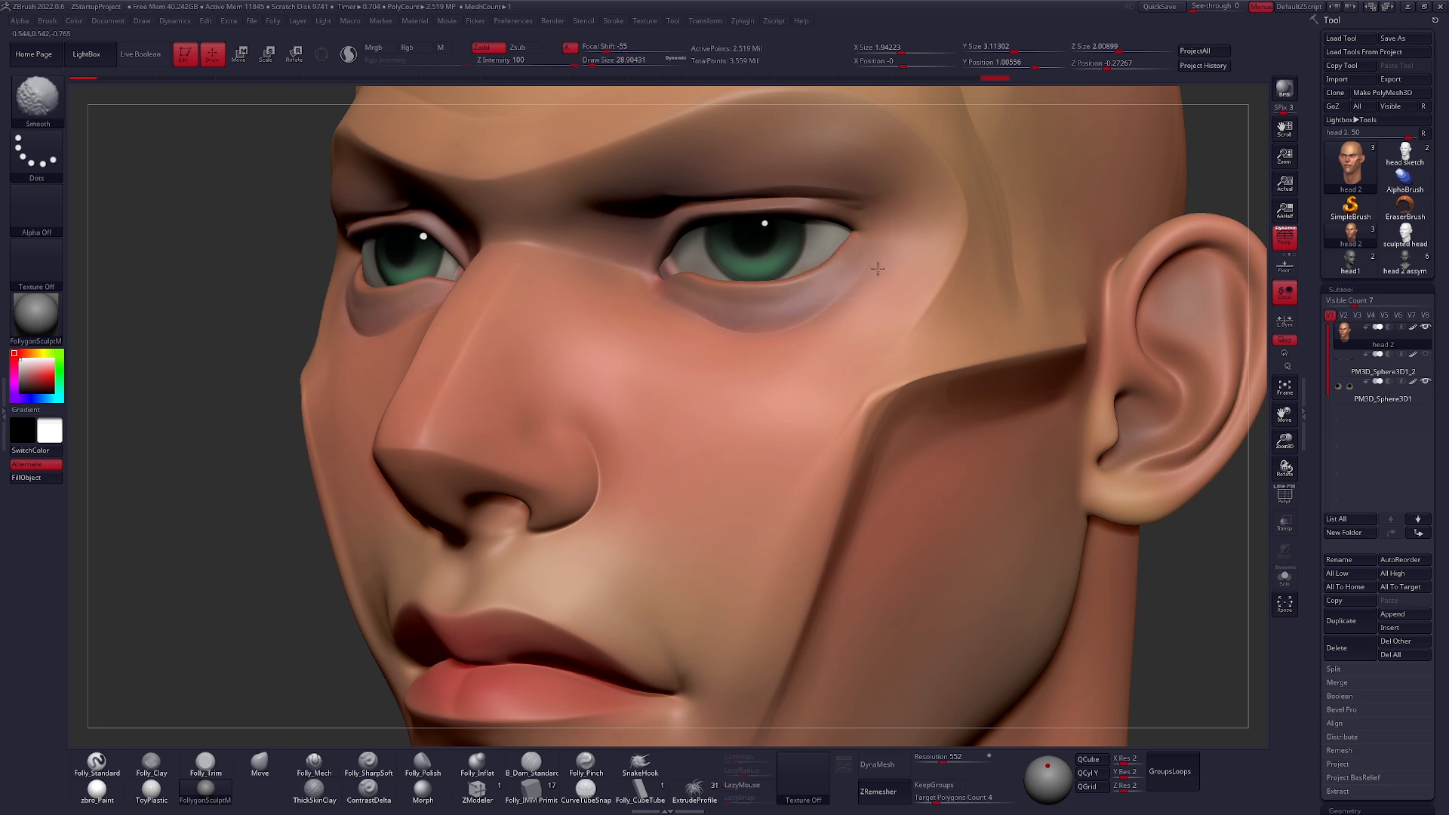
shift+drag(736, 313, 758, 318)
- Refine the mouth corner and the area above the upper lip with Folly_Mech and Smooth at a draw size of about 29
alt+right_drag(863, 376, 919, 218)
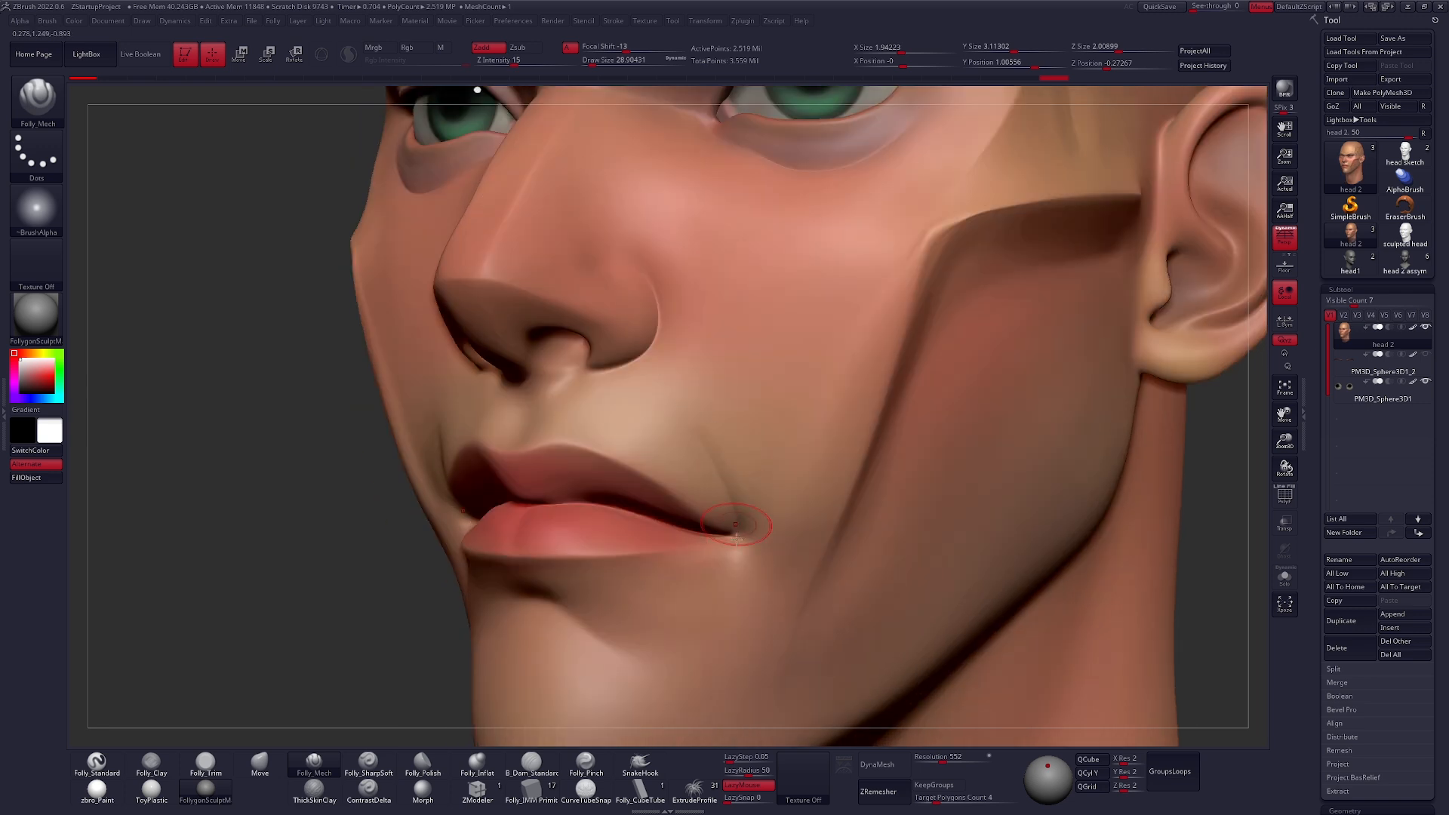
key(shift)
key(shift)
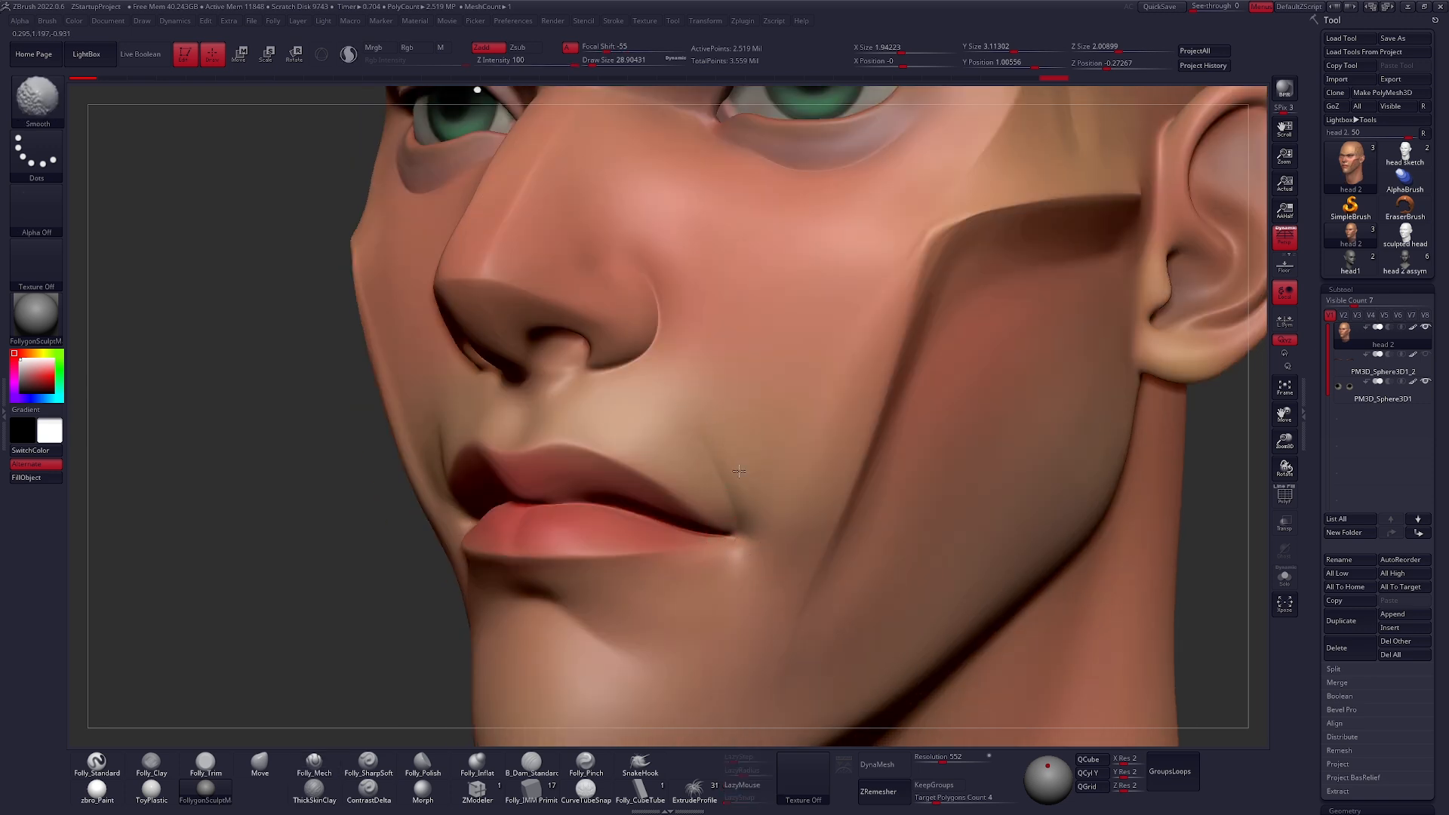
drag(725, 532, 746, 550)
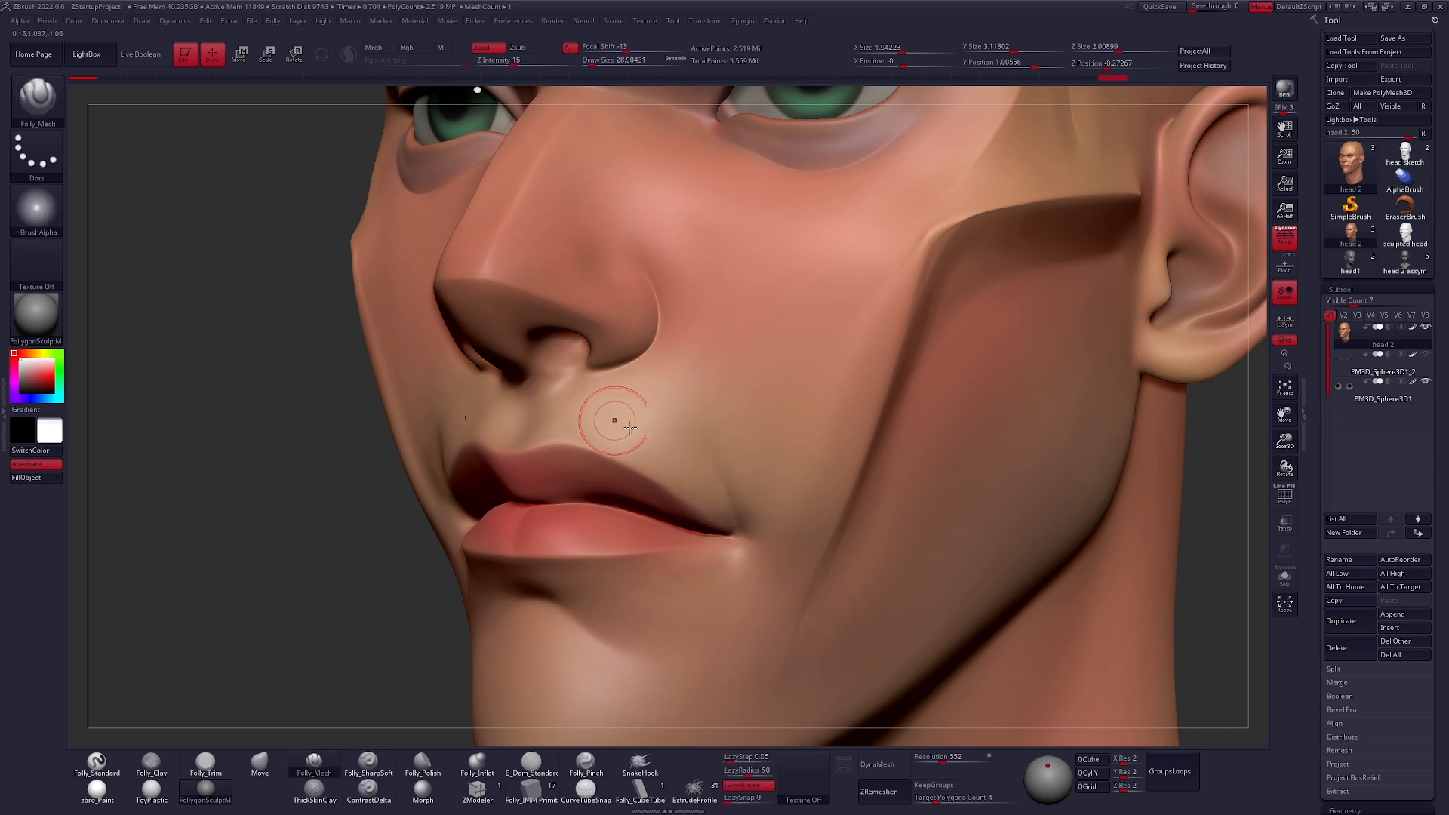
alt+right_drag(623, 421, 788, 465)
- Refine the nostril rim and the base of the nose with Folly_Mech at a draw size of about 18
mouse_move(861, 575)
ctrl+alt+mouse_down()
mouse_move(938, 618)
mouse_move(934, 603)
ctrl+alt+mouse_up()
key(ctrl+h)
mouse_move(741, 466)
ctrl+right_down()
mouse_move(755, 423)
mouse_move(800, 419)
ctrl+right_up()
right_drag(682, 419, 634, 407)
key(space)
drag(714, 414, 708, 413)
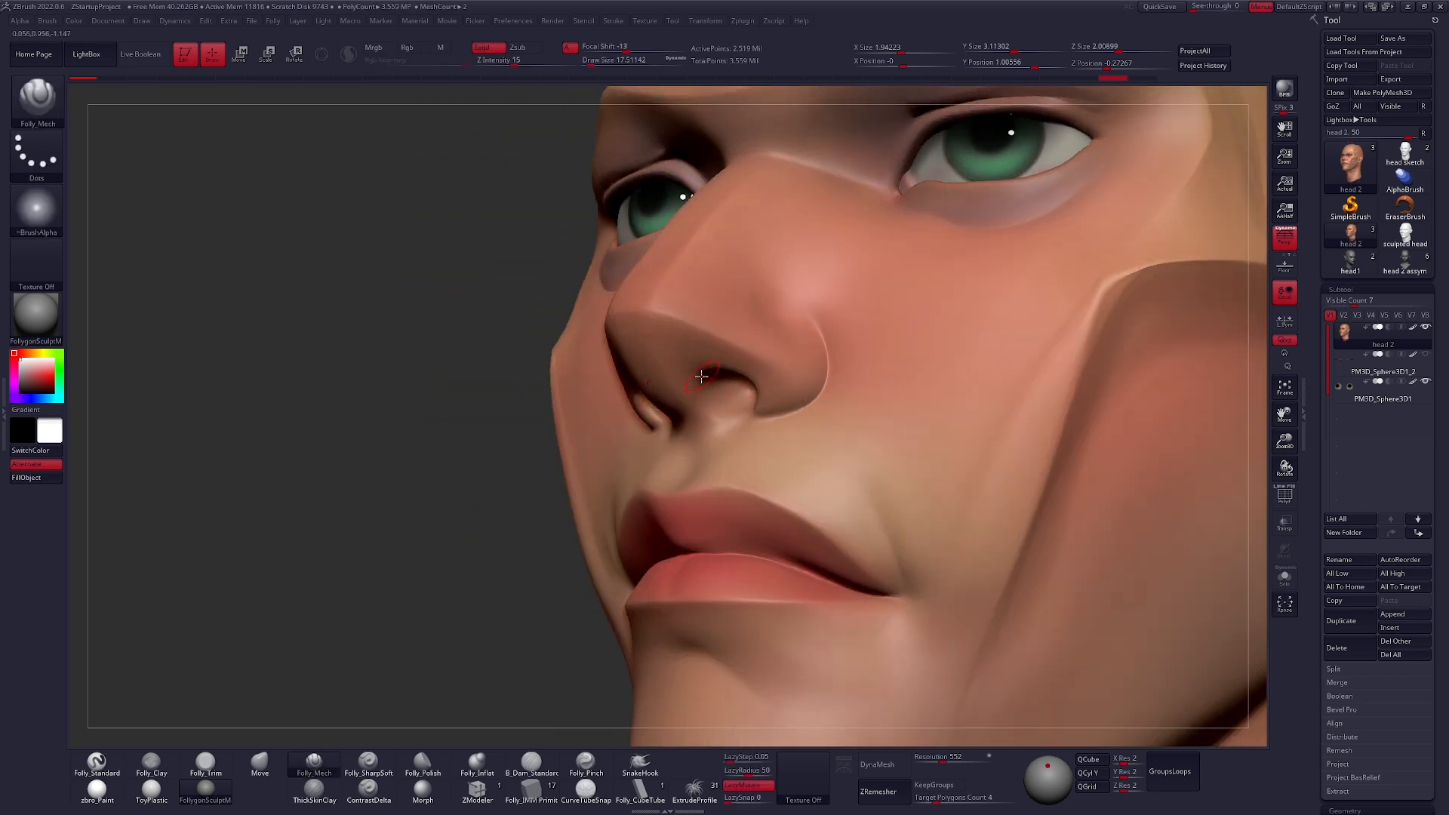
mouse_move(706, 385)
right_down()
mouse_move(709, 342)
mouse_move(713, 361)
mouse_move(725, 348)
mouse_move(736, 365)
right_up()
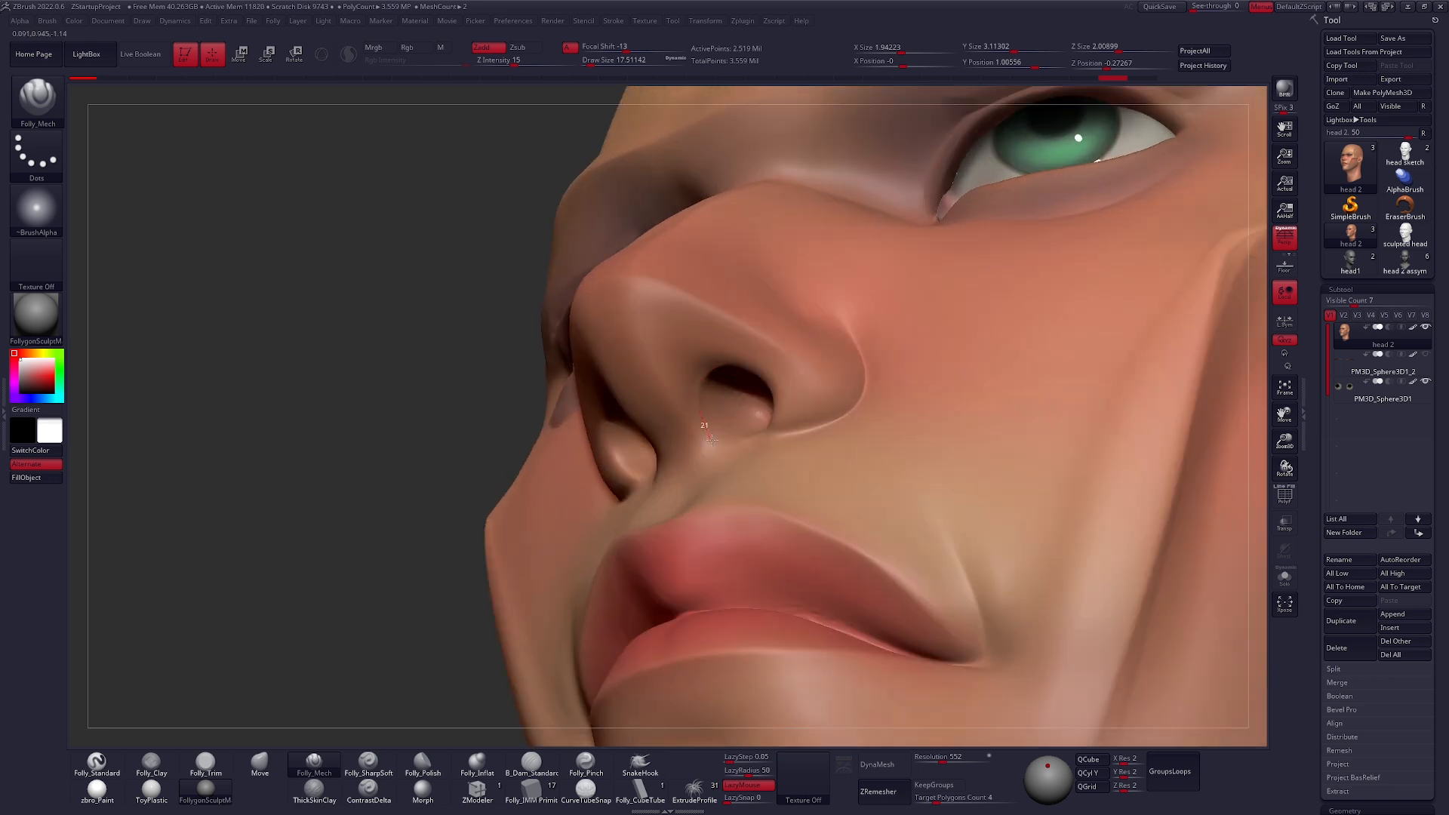
drag(738, 453, 694, 455)
key(shift)
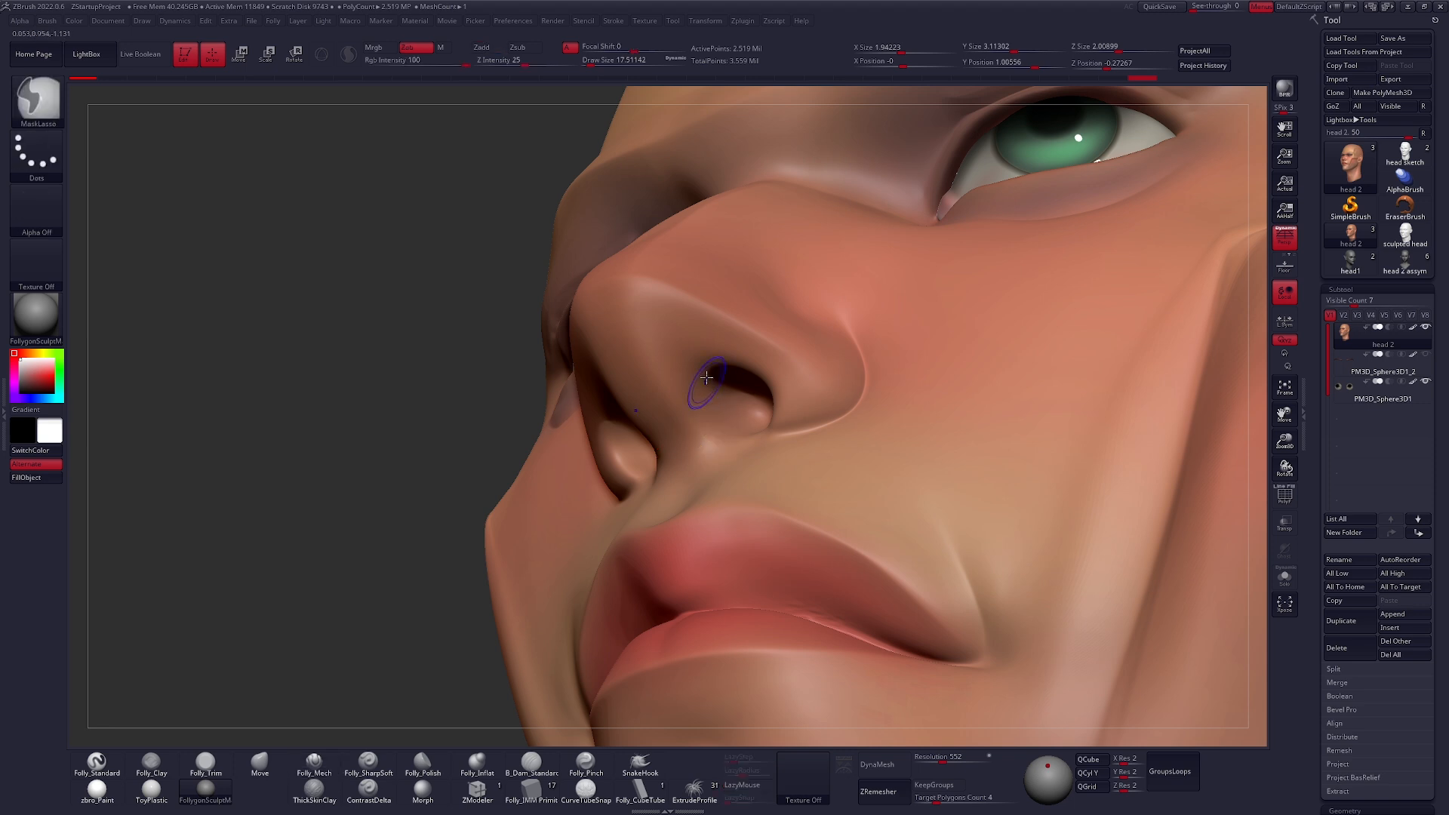
- Trim the cheek plane break along the cheekbone and down toward the jaw with Folly_Trim
mouse_move(776, 528)
ctrl+right_down()
mouse_move(755, 430)
mouse_move(875, 575)
mouse_move(799, 547)
ctrl+right_up()
key(s)
drag(803, 510, 815, 510)
mouse_move(845, 498)
right_down()
mouse_move(800, 468)
mouse_move(830, 430)
right_up()
mouse_move(830, 430)
alt+right_down()
mouse_move(782, 456)
mouse_move(809, 433)
alt+right_up()
key(s)
key(s)
drag(806, 432, 810, 433)
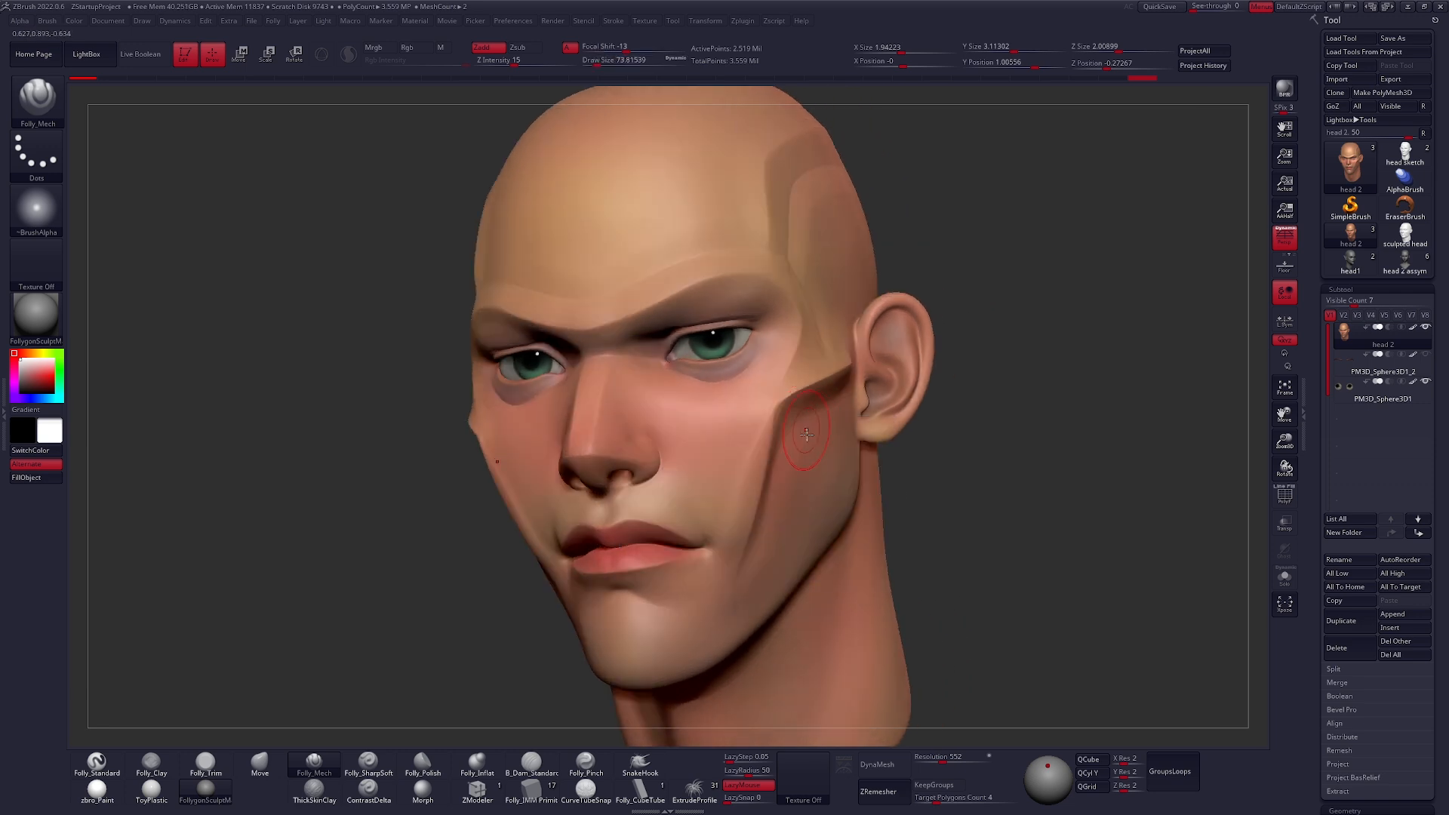
shift+right_drag(810, 437, 819, 442)
mouse_move(844, 496)
shift+right_down()
mouse_move(750, 517)
mouse_move(764, 525)
shift+right_up()
key(3)
key(s)
mouse_move(804, 369)
mouse_down()
mouse_move(677, 400)
mouse_move(642, 562)
mouse_move(677, 400)
mouse_move(642, 565)
mouse_up()
drag(808, 370, 677, 400)
drag(808, 372, 793, 376)
drag(690, 393, 679, 399)
- Soften the trimmed cheekbone edge with the Smooth brush at a draw size of about 88
mouse_move(672, 405)
mouse_down()
mouse_move(643, 558)
mouse_move(694, 405)
mouse_up()
key(shift)
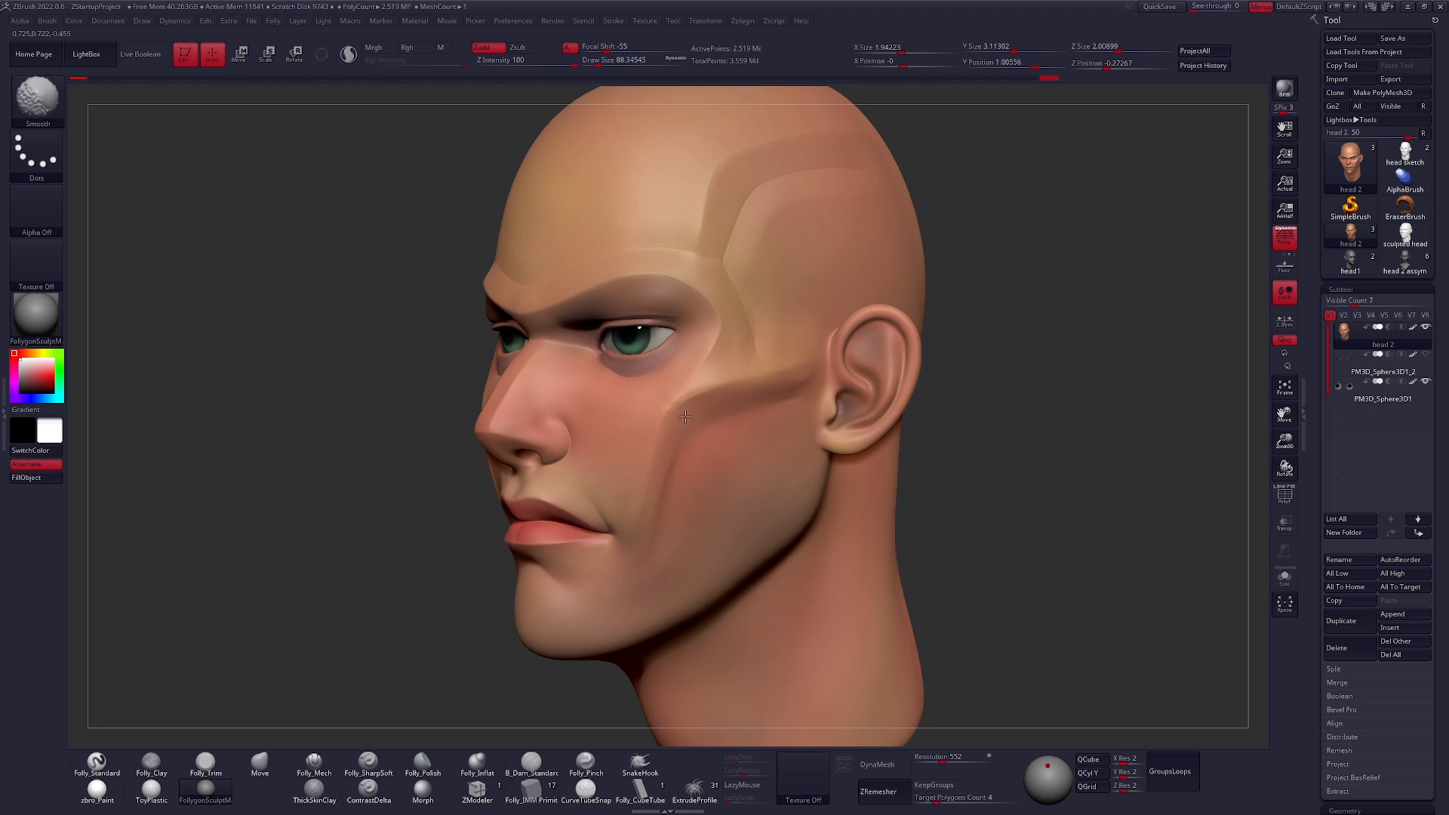
shift+drag(680, 434, 682, 451)
shift+drag(786, 383, 770, 370)
shift+drag(650, 503, 658, 502)
- Lower the head by two subdivision levels and rework the cheek plane break
key(shift+d)
key(shift+d)
key(5)
drag(801, 393, 715, 418)
drag(658, 613, 657, 623)
shift+drag(745, 385, 753, 376)
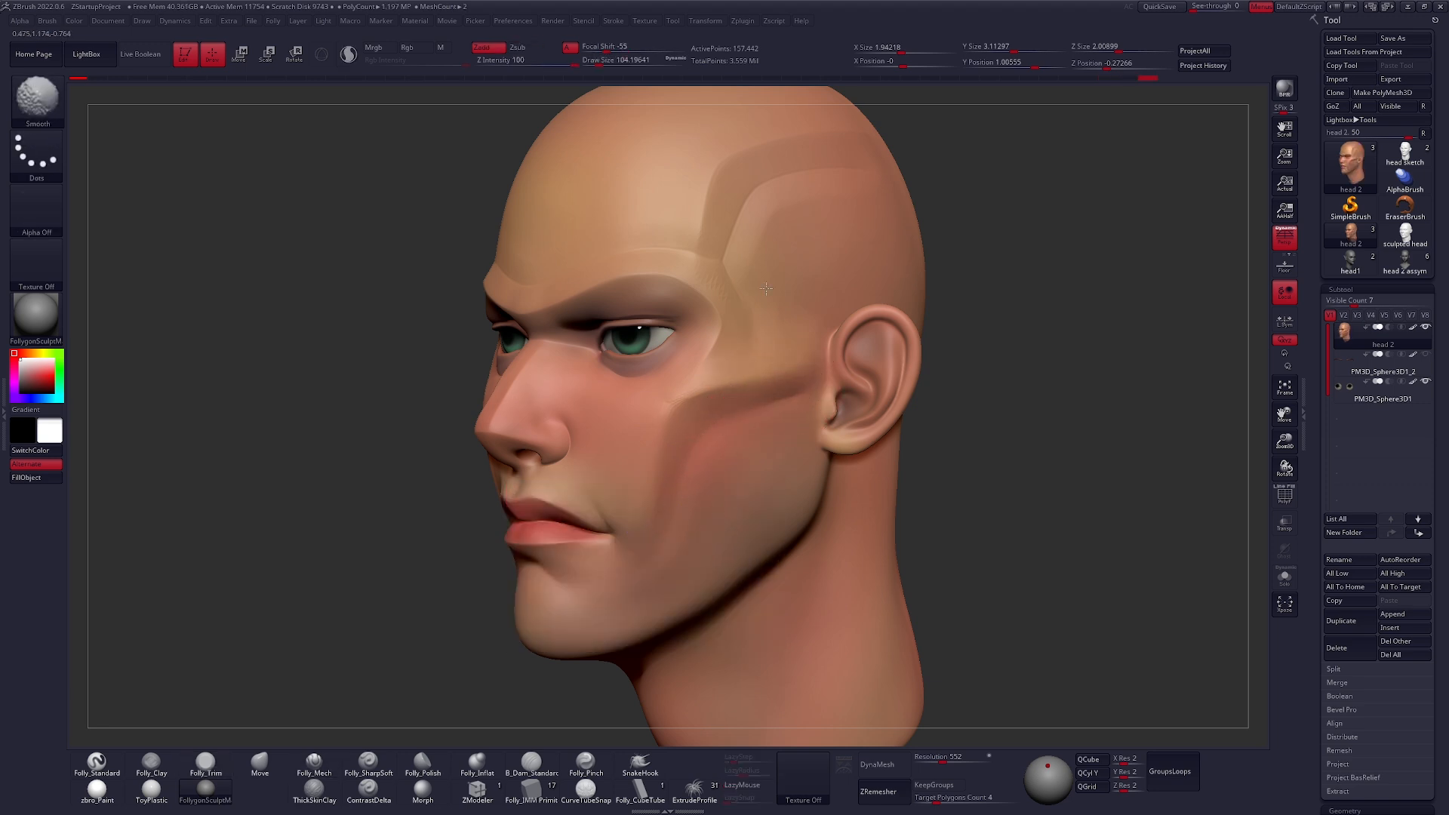
- Smooth the plane breaks across the temple, forehead and side of the skull
shift+drag(785, 221, 777, 223)
alt+right_drag(725, 267, 765, 339)
key(space)
drag(695, 335, 683, 329)
shift+drag(565, 462, 559, 456)
shift+drag(634, 339, 649, 336)
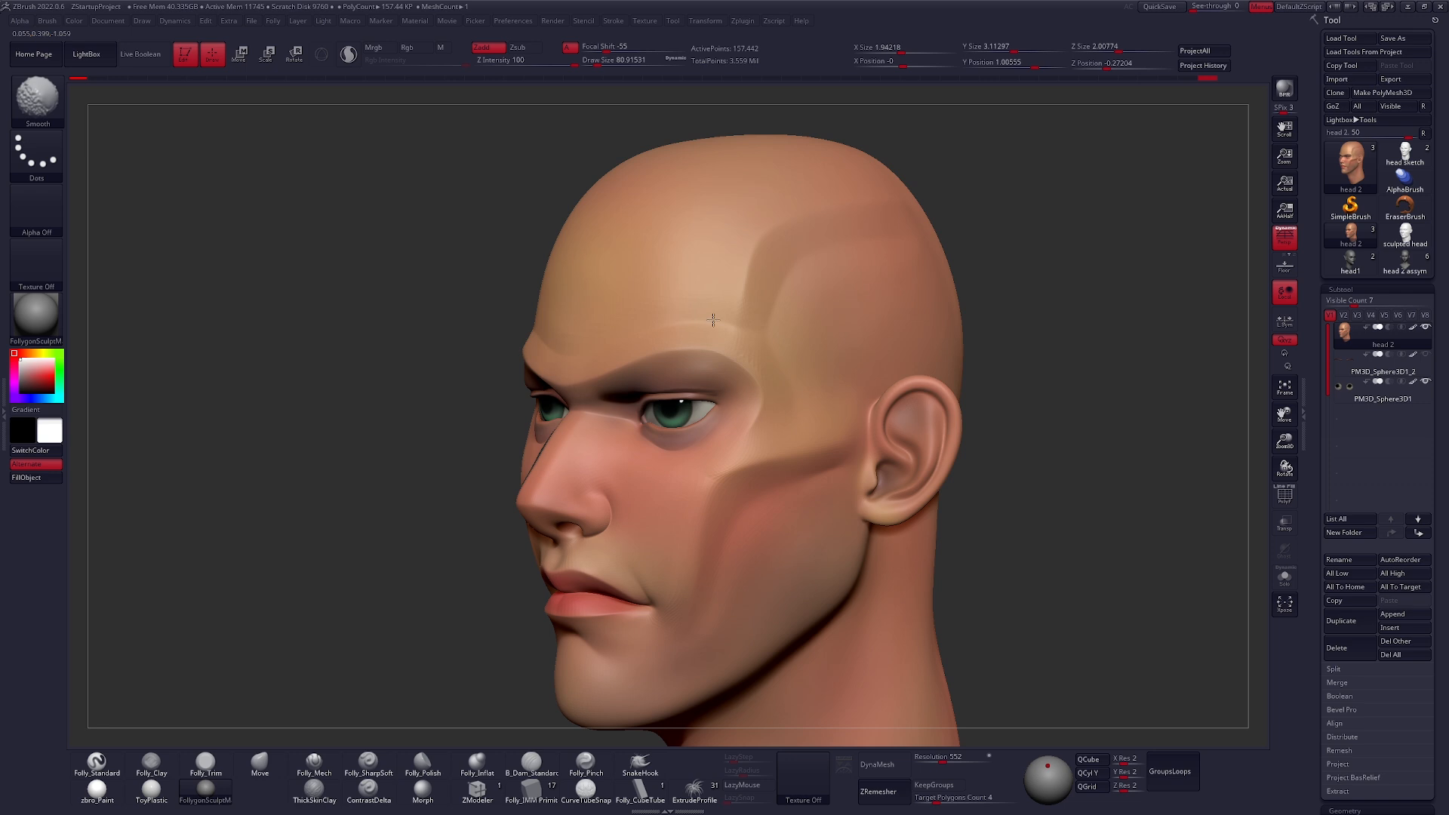
shift+drag(791, 239, 754, 452)
- Switch to the Move brush at a draw size of about 239 and adjust the head's overall form
key(space)
alt+right_drag(755, 452, 762, 396)
key(space)
drag(770, 396, 792, 394)
key(b)
key(m)
key(v)
right_drag(826, 405, 685, 440)
key(b)
key(m)
key(v)
key(space)
drag(784, 350, 790, 349)
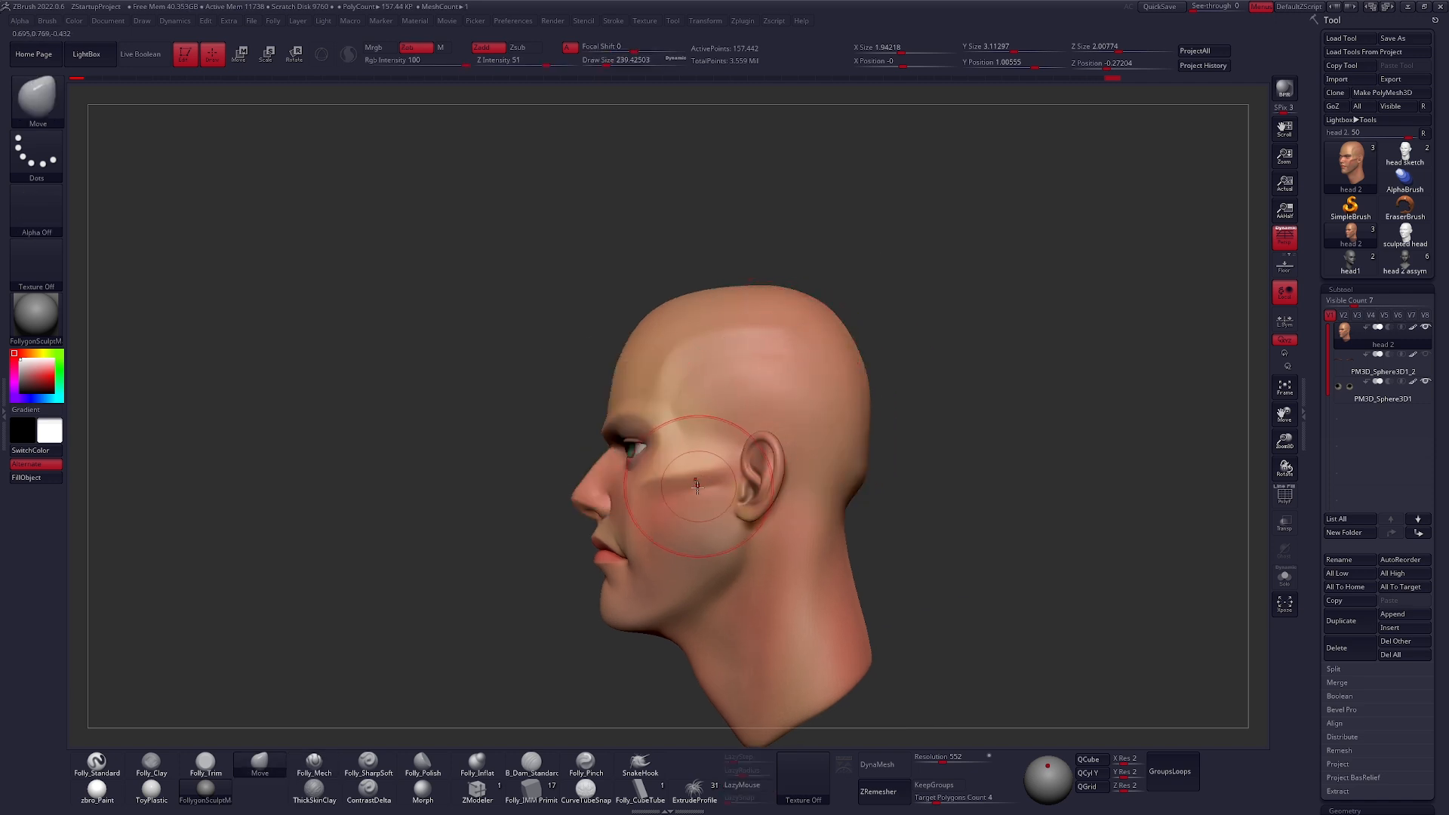
- Nudge the cheek and jaw proportions with the Move brush at a draw size of about 130
key(space)
mouse_move(692, 496)
shift+right_down()
mouse_move(720, 489)
mouse_move(787, 392)
shift+right_up()
drag(789, 386, 781, 387)
mouse_move(728, 445)
right_down()
mouse_move(744, 450)
mouse_move(721, 450)
right_up()
key(space)
drag(722, 449, 714, 448)
right_drag(723, 447, 724, 453)
ctrl+right_drag(723, 452, 718, 443)
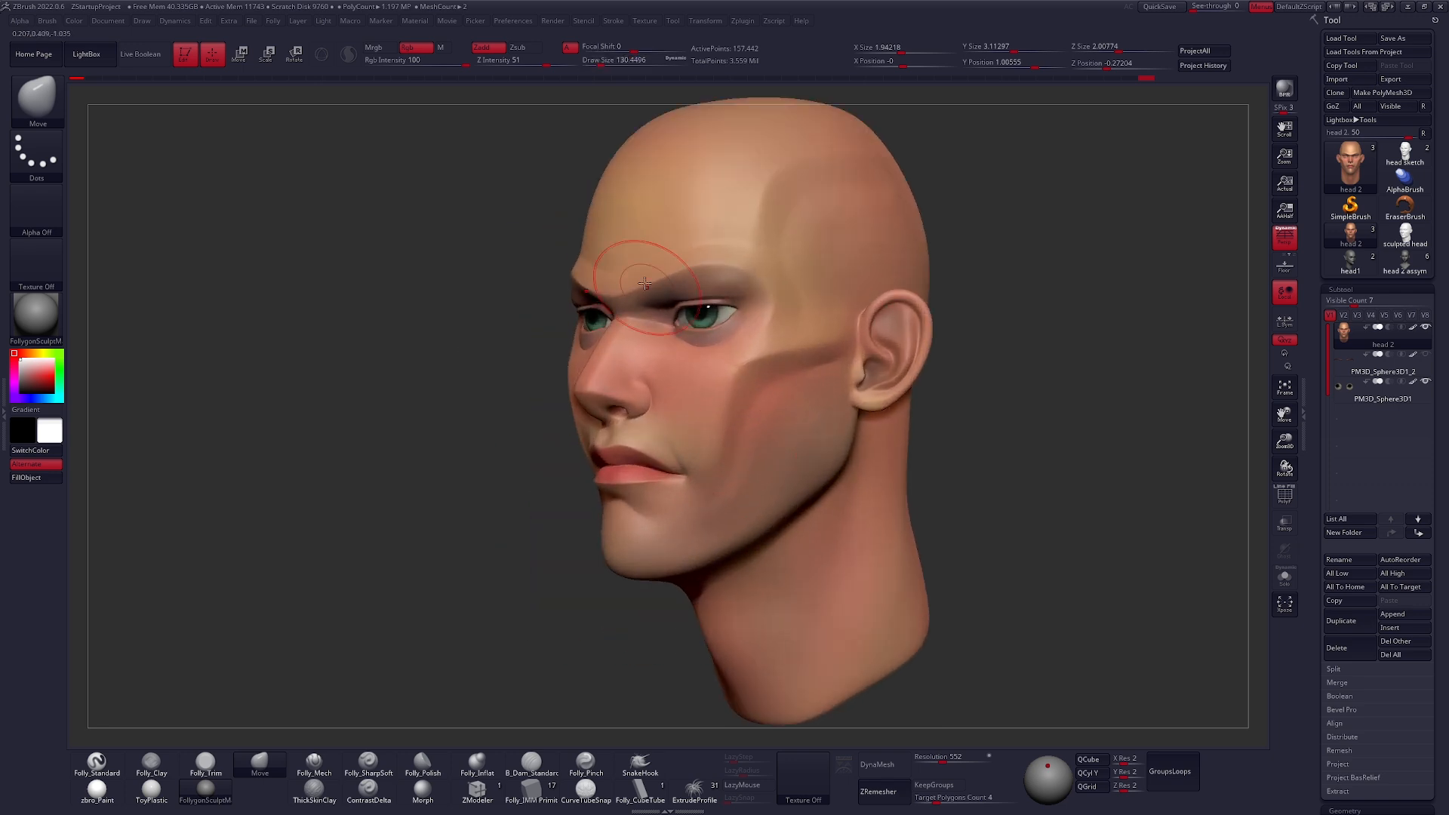
- Soften the plane edge on the forehead above the brow with Smooth at a draw size of about 89
key(space)
drag(642, 287, 635, 286)
key(b)
key(t)
key(d)
key(shift)
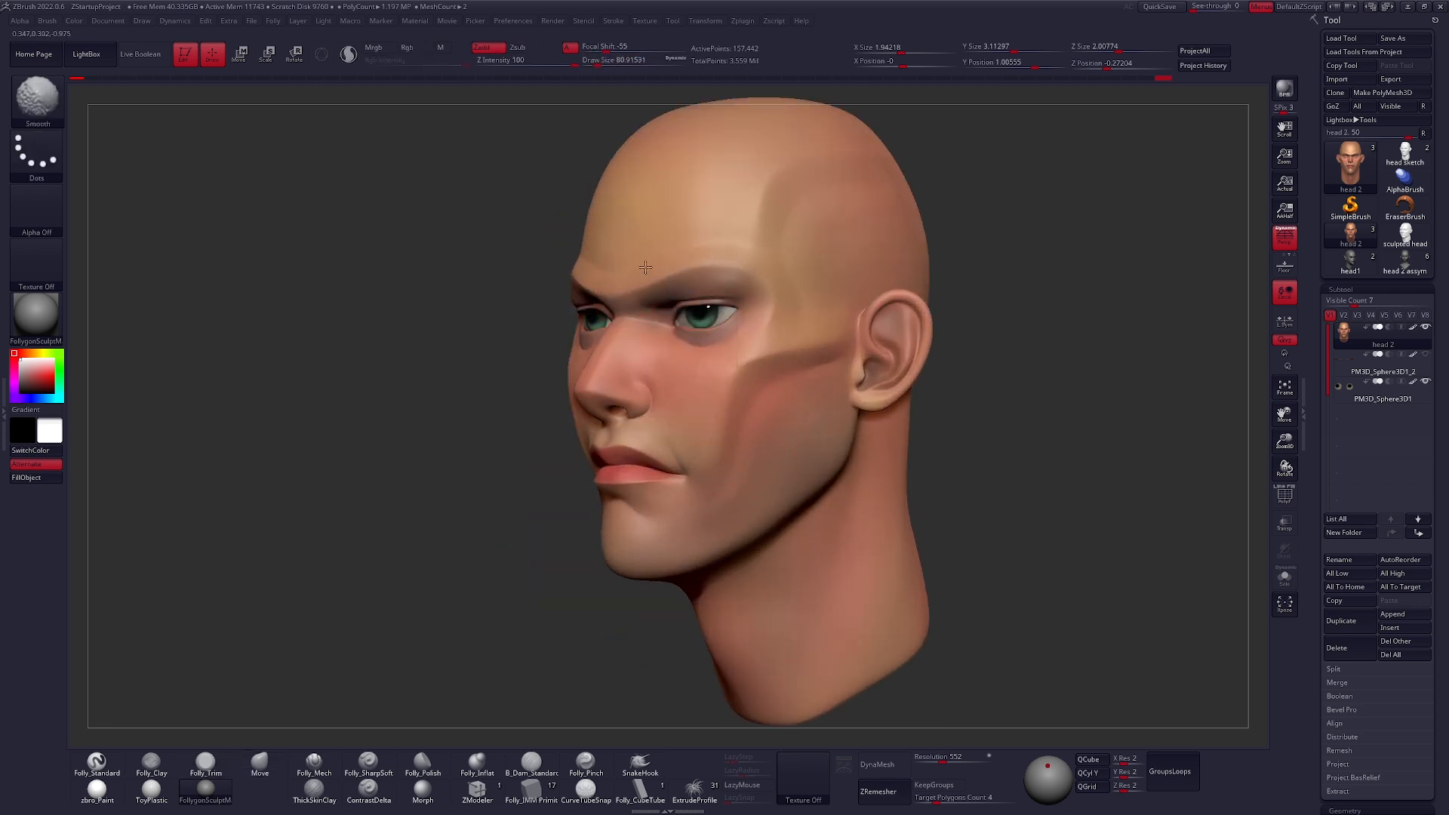
alt+drag(695, 250, 744, 270)
mouse_move(747, 268)
shift+mouse_down()
mouse_move(768, 265)
mouse_move(741, 273)
shift+mouse_up()
key(shift)
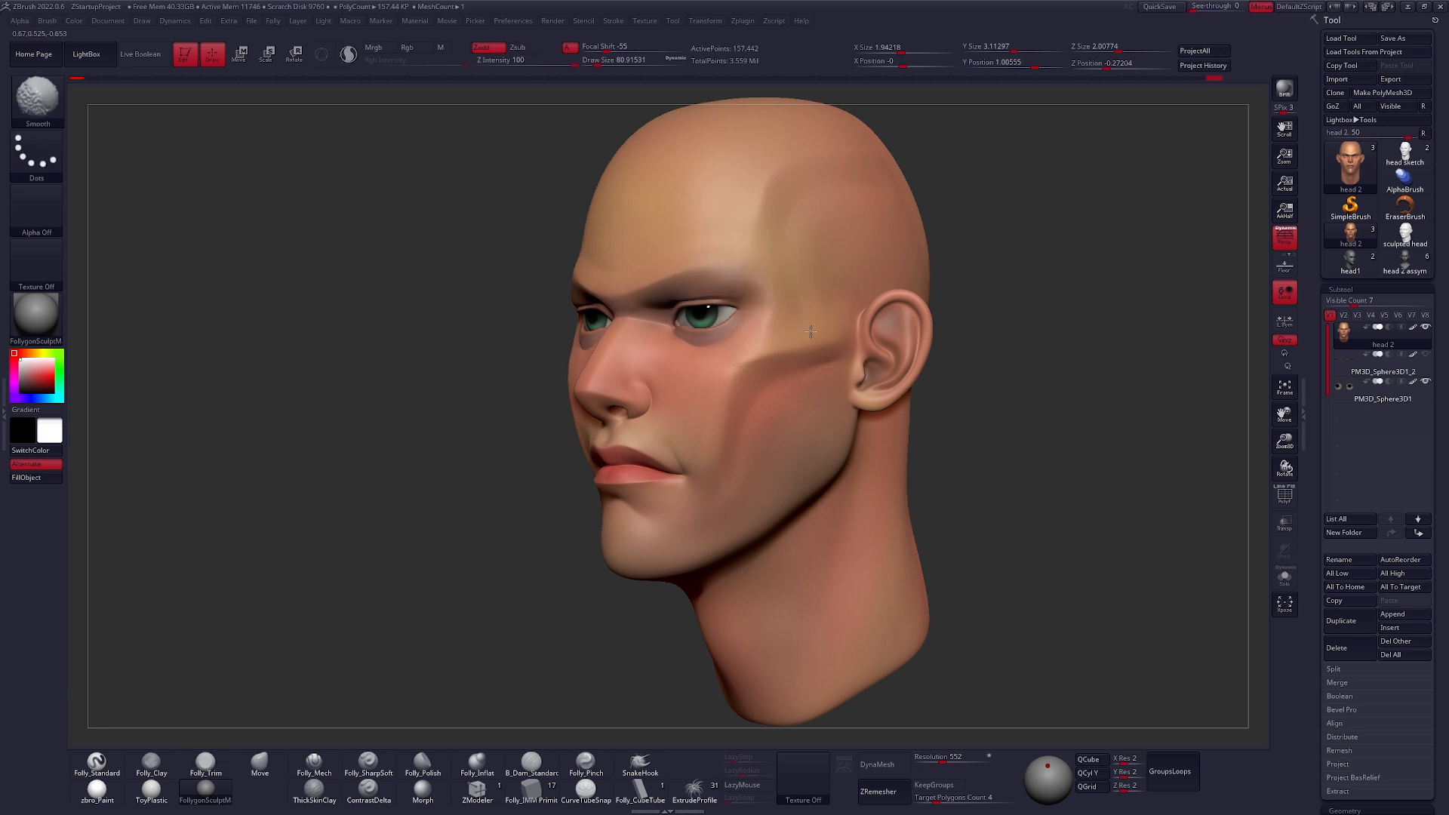
- Deepen the hollow below the cheekbone with Folly_Mech while checking the face from the front
key(space)
key(5)
right_drag(755, 400, 823, 400)
key(space)
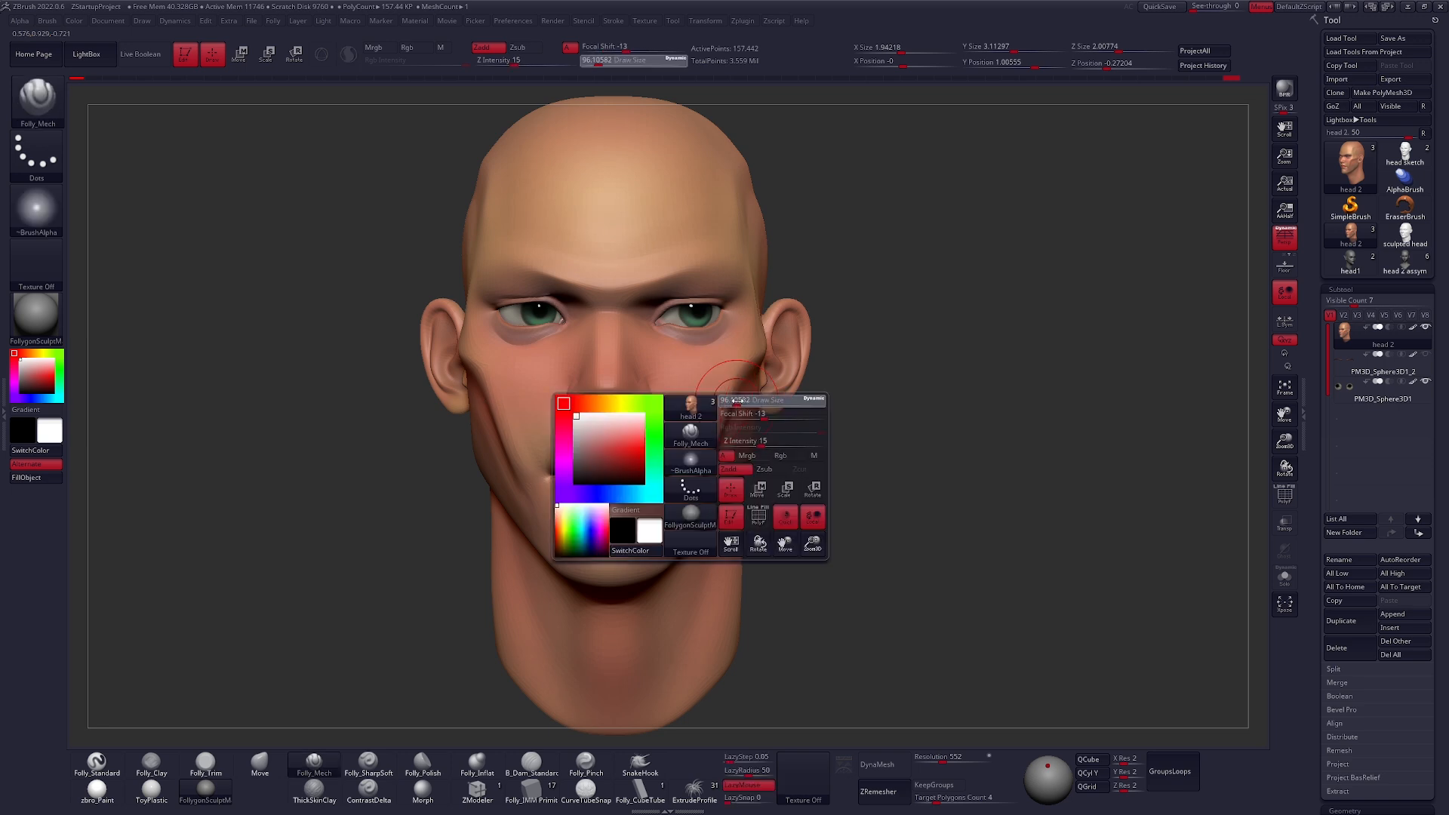
drag(747, 424, 754, 424)
right_drag(784, 411, 718, 412)
mouse_move(719, 411)
mouse_down()
mouse_move(700, 477)
mouse_move(703, 466)
mouse_up()
right_drag(702, 468, 762, 483)
- Refine the transition from the cheekbone into the side of the jaw with a larger brush
key(space)
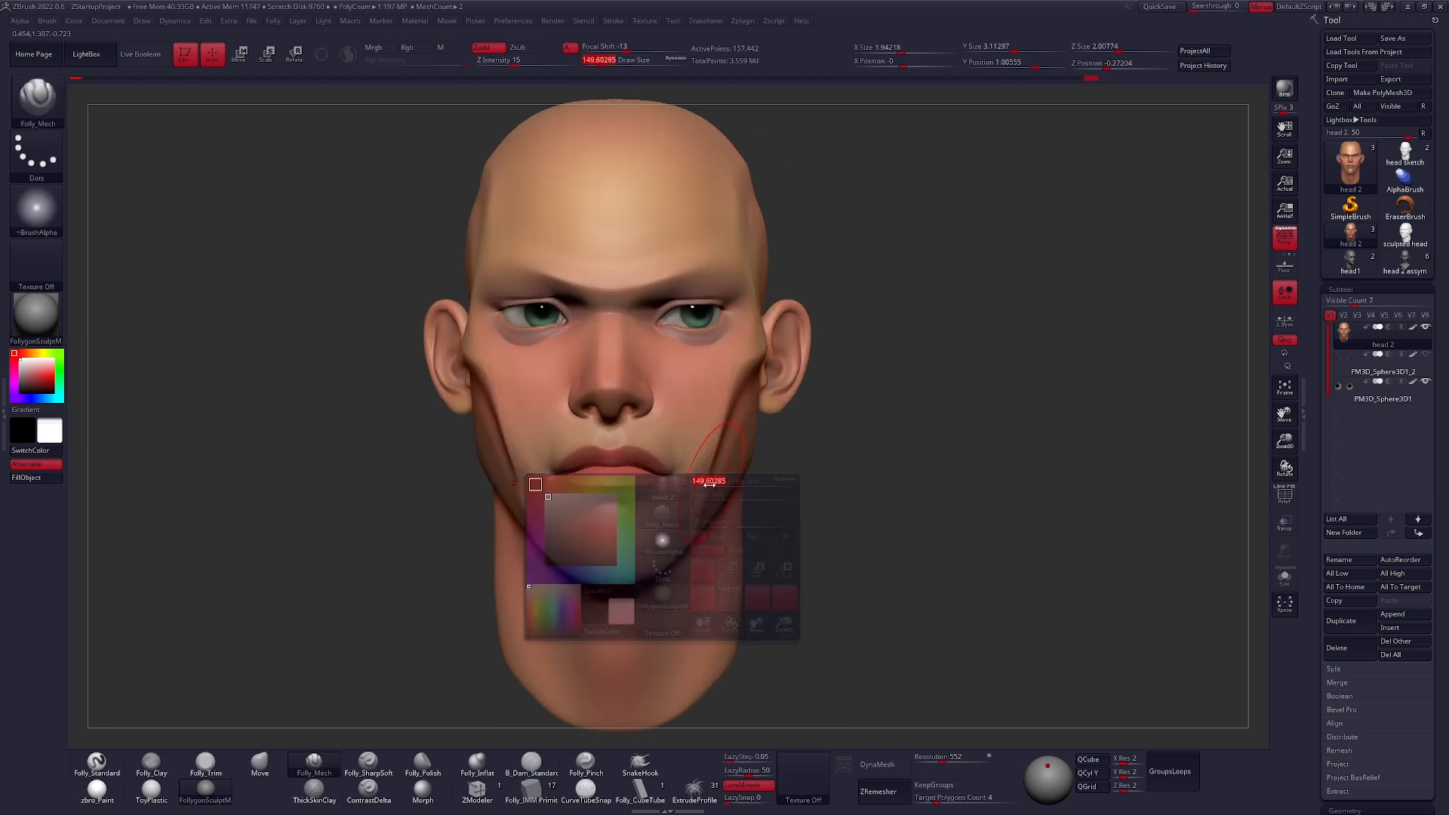
drag(704, 492, 710, 492)
key(4)
drag(730, 423, 721, 399)
right_drag(814, 408, 745, 410)
key(space)
drag(744, 411, 733, 410)
- Blend the cheek plane with Folly_Trim and Smooth at a draw size of about 96 and check the head from the front
key(2)
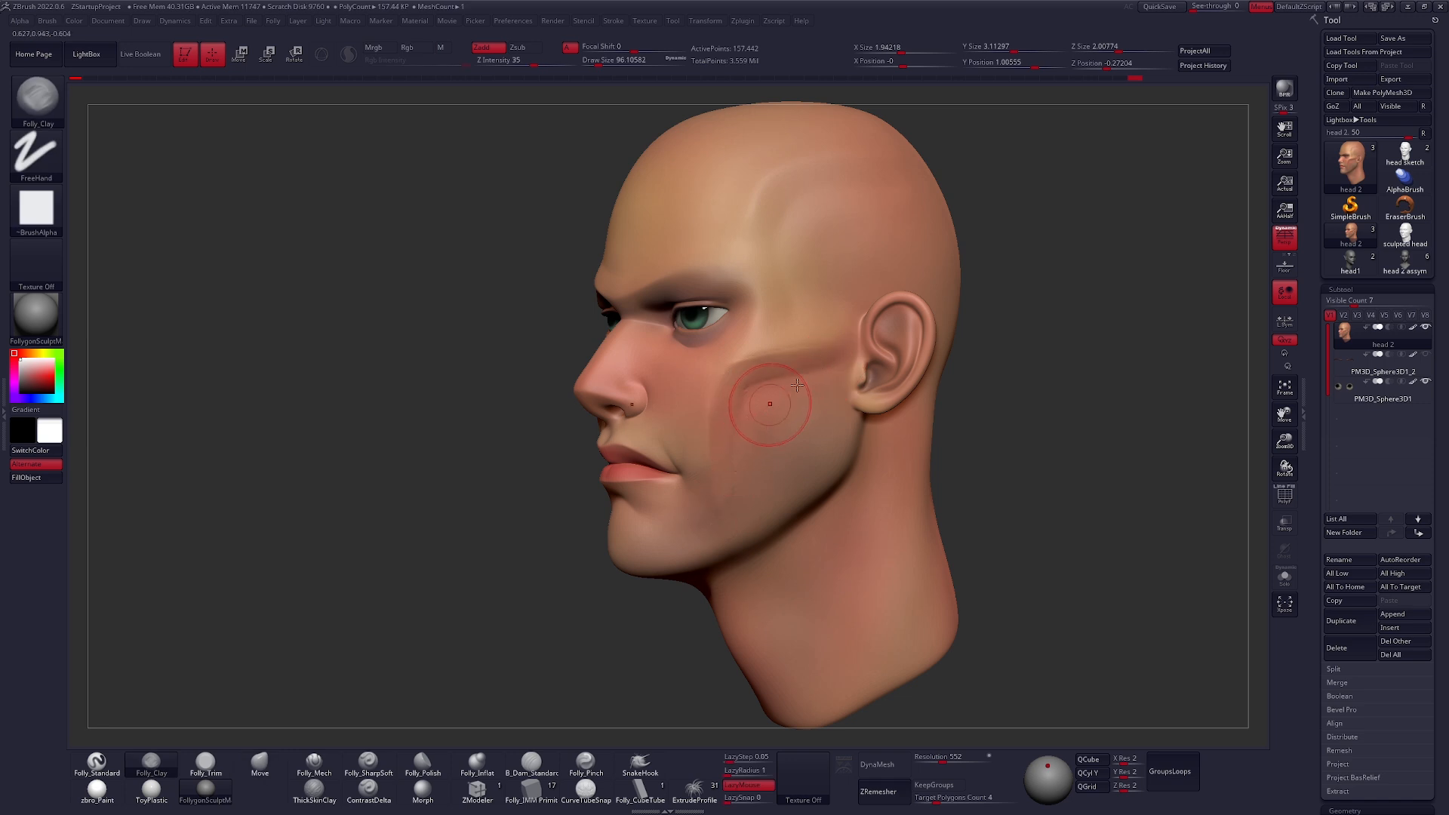
key(3)
key(shift)
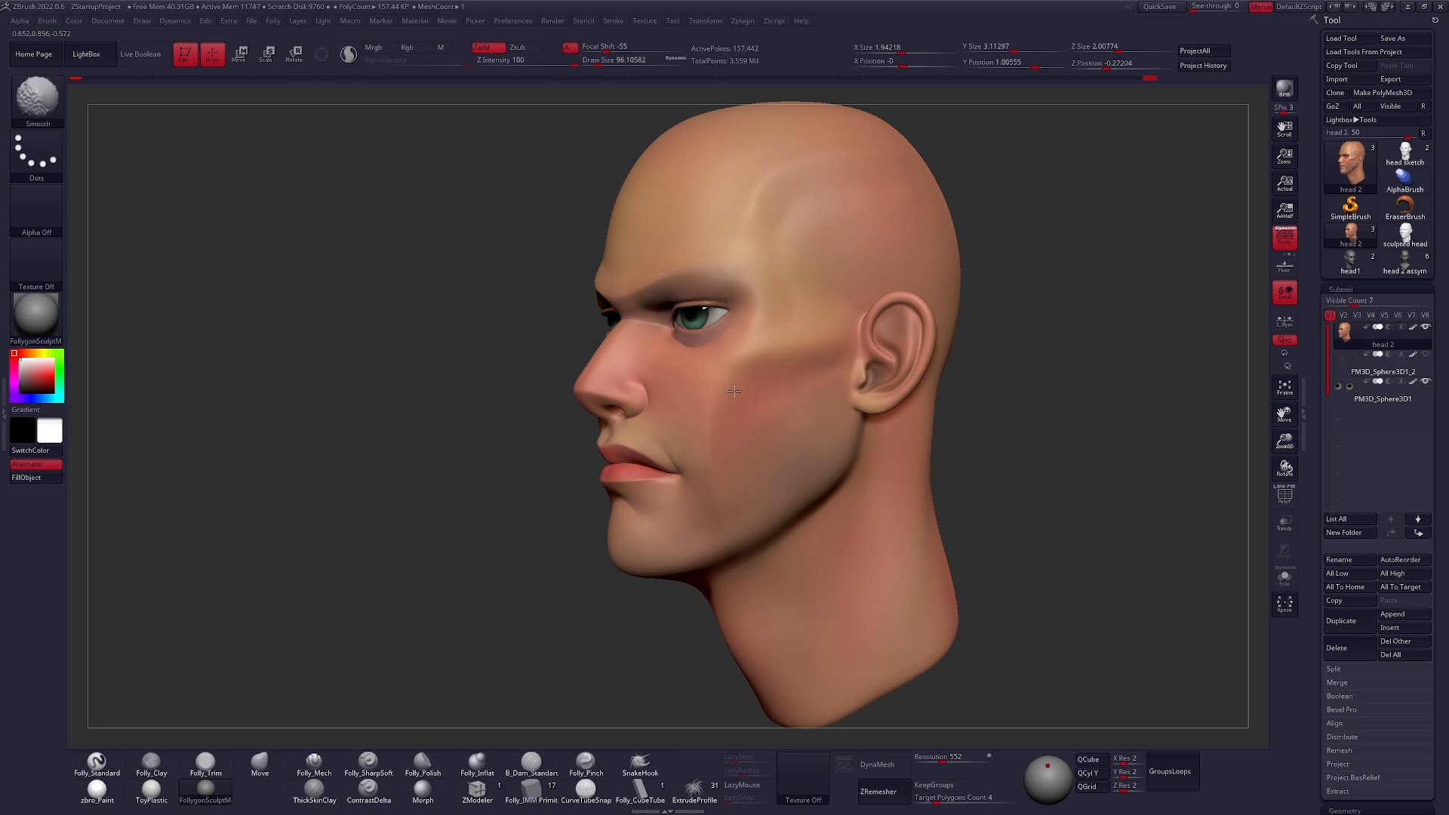
drag(973, 453, 1071, 468)
key(space)
mouse_move(868, 483)
mouse_down()
mouse_move(835, 502)
mouse_move(824, 534)
mouse_up()
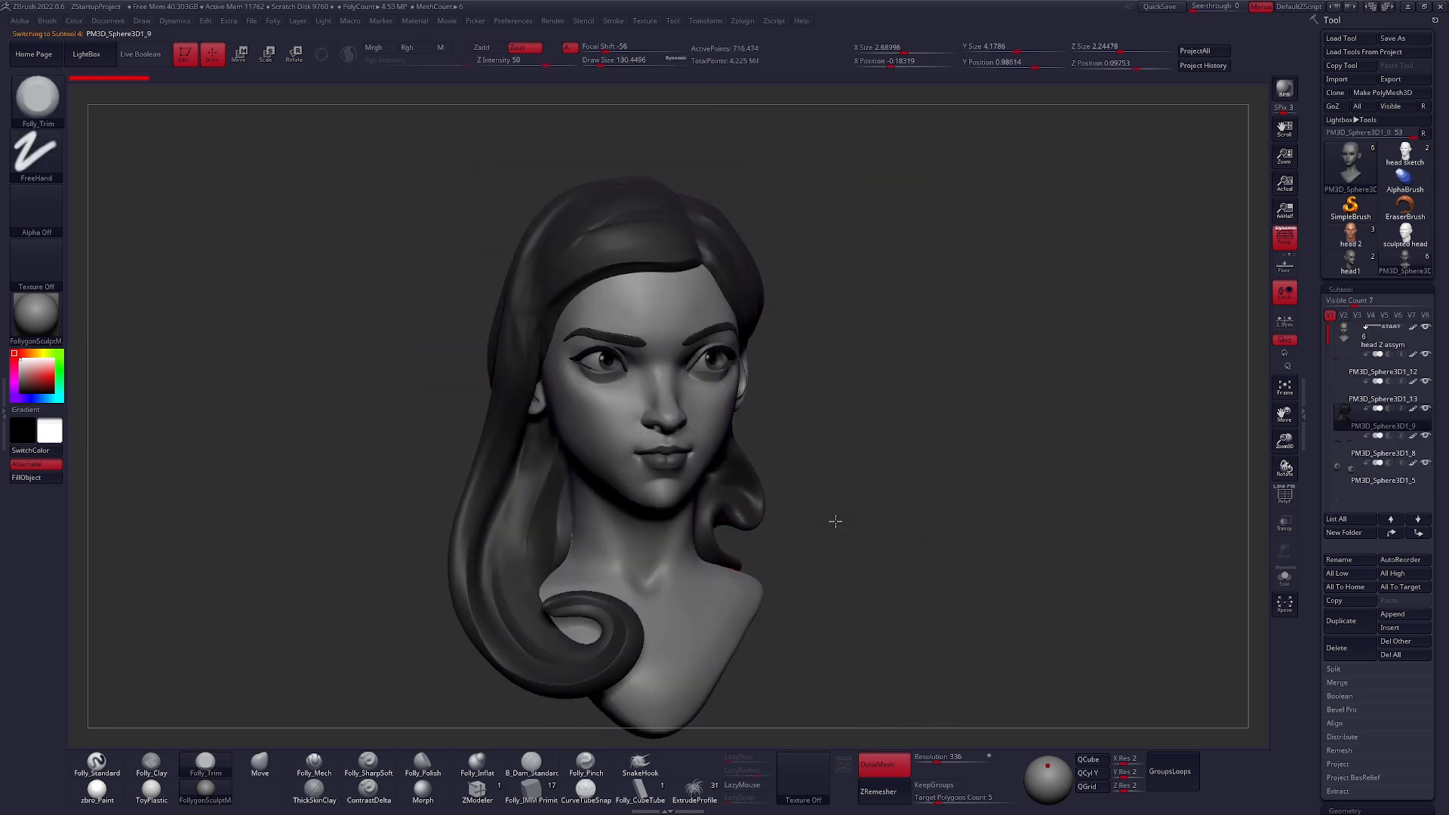
drag(835, 520, 670, 485)
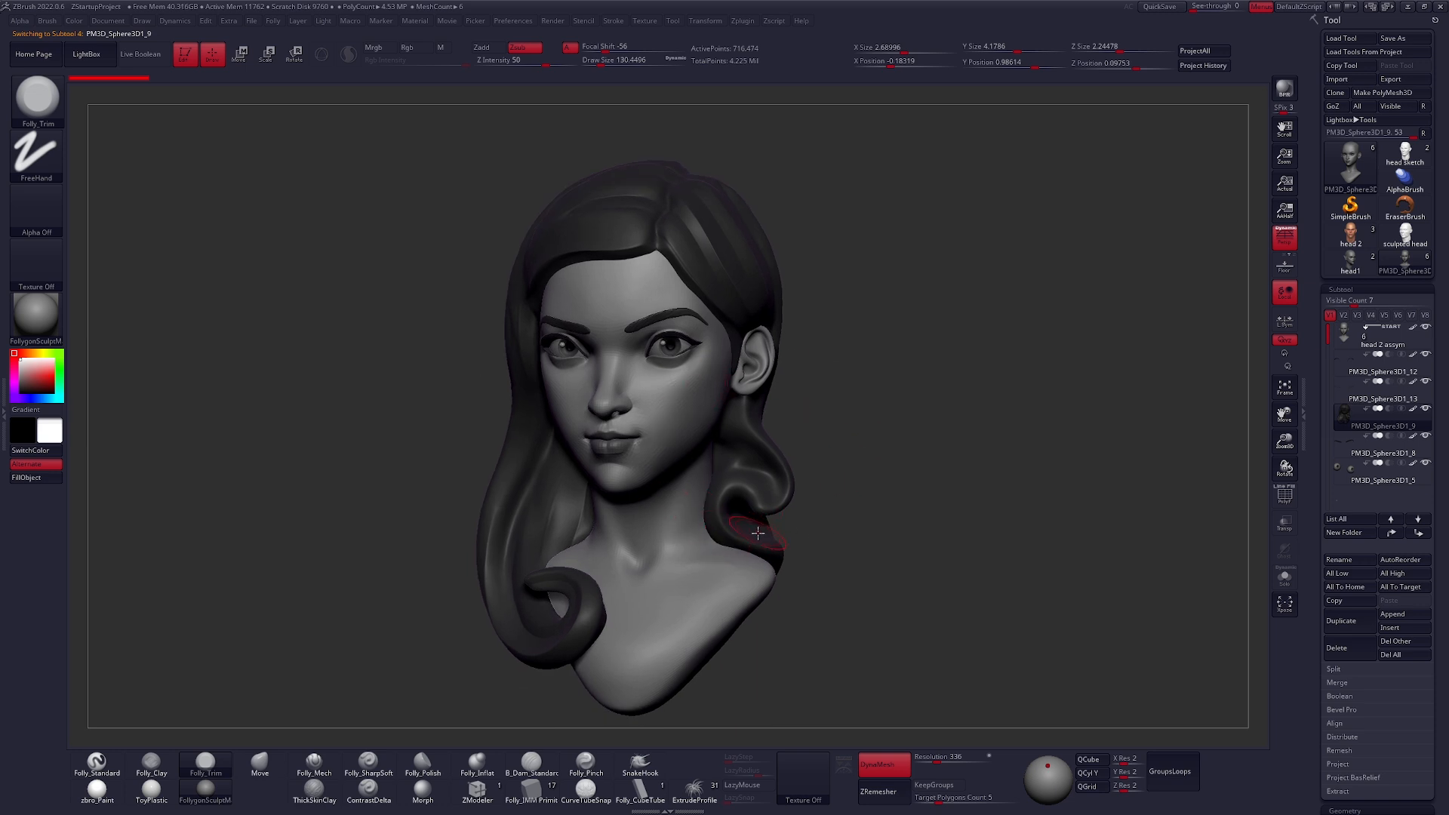
- On the female bust, select the head 2 assym subtool and cut a chin plane with Folly_Mech at a draw size of about 60
mouse_move(624, 468)
ctrl+right_down()
mouse_move(625, 453)
mouse_move(630, 472)
ctrl+right_up()
key(space)
drag(633, 472, 628, 472)
alt+right_drag(654, 541, 731, 516)
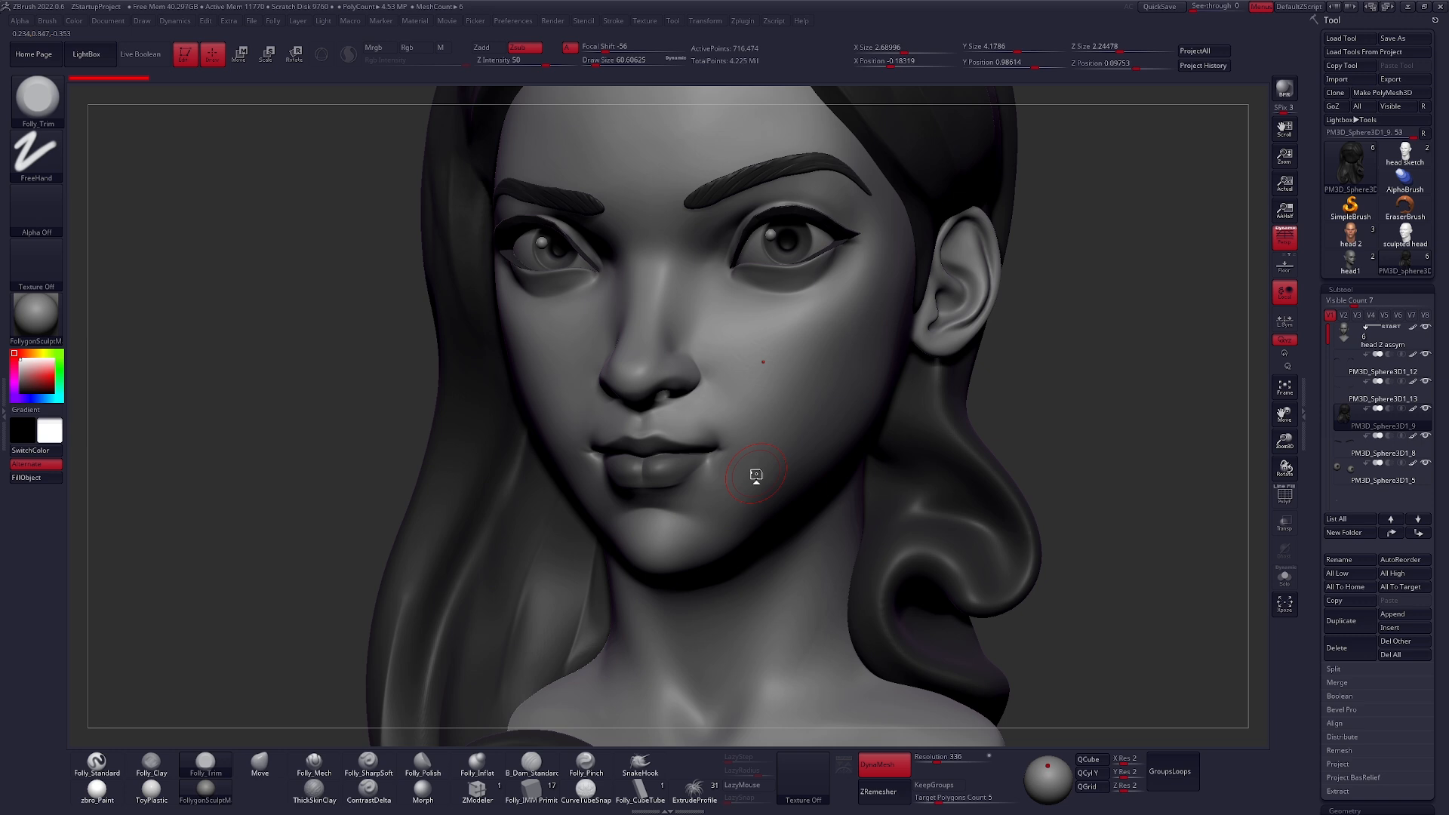
mouse_move(688, 540)
right_down()
mouse_move(747, 522)
mouse_move(713, 484)
right_up()
key(5)
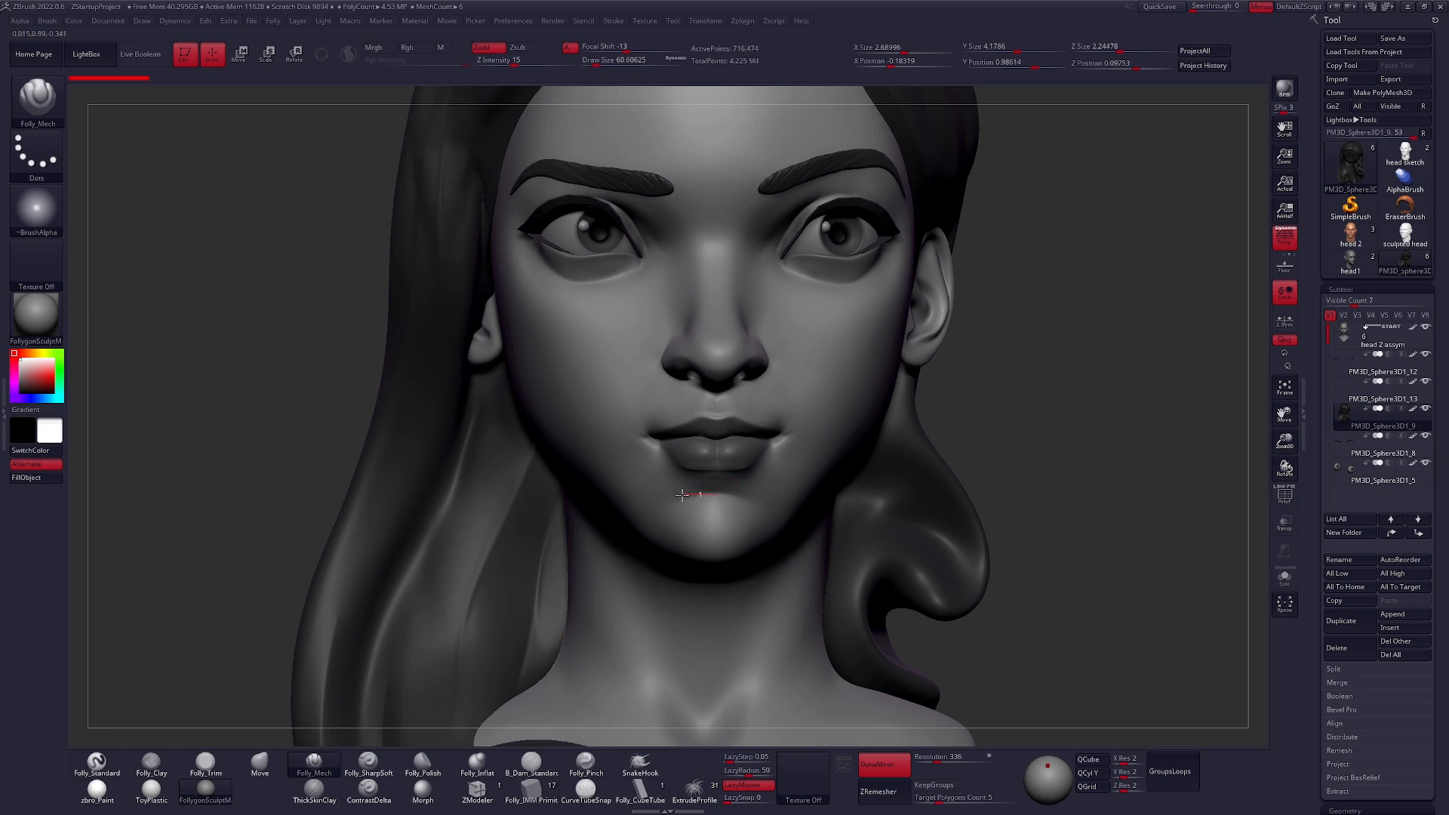
alt+click(720, 505)
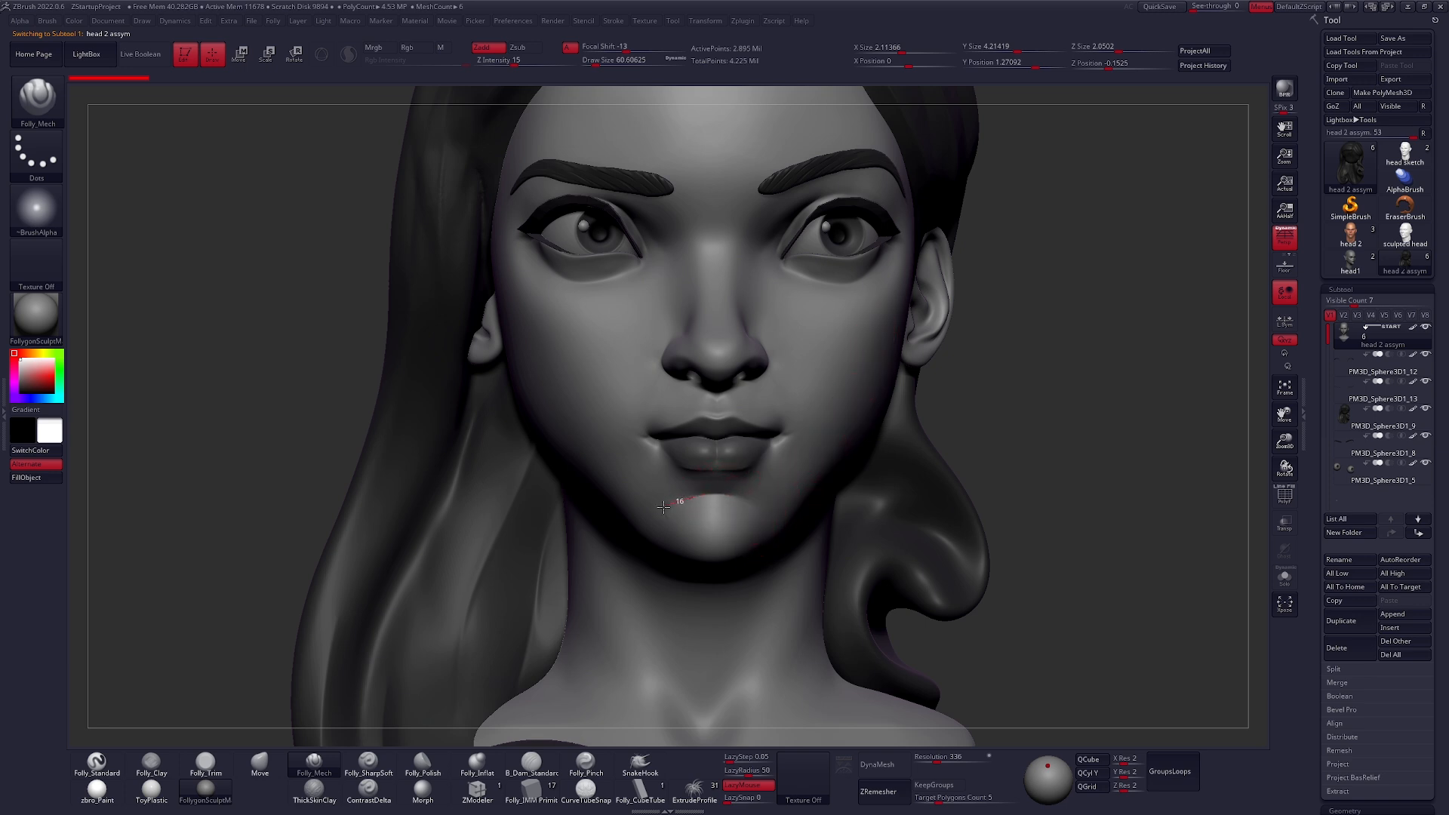
- Soften the chin plane and its transition into the jaw with Smooth at a draw size of about 60
key(shift)
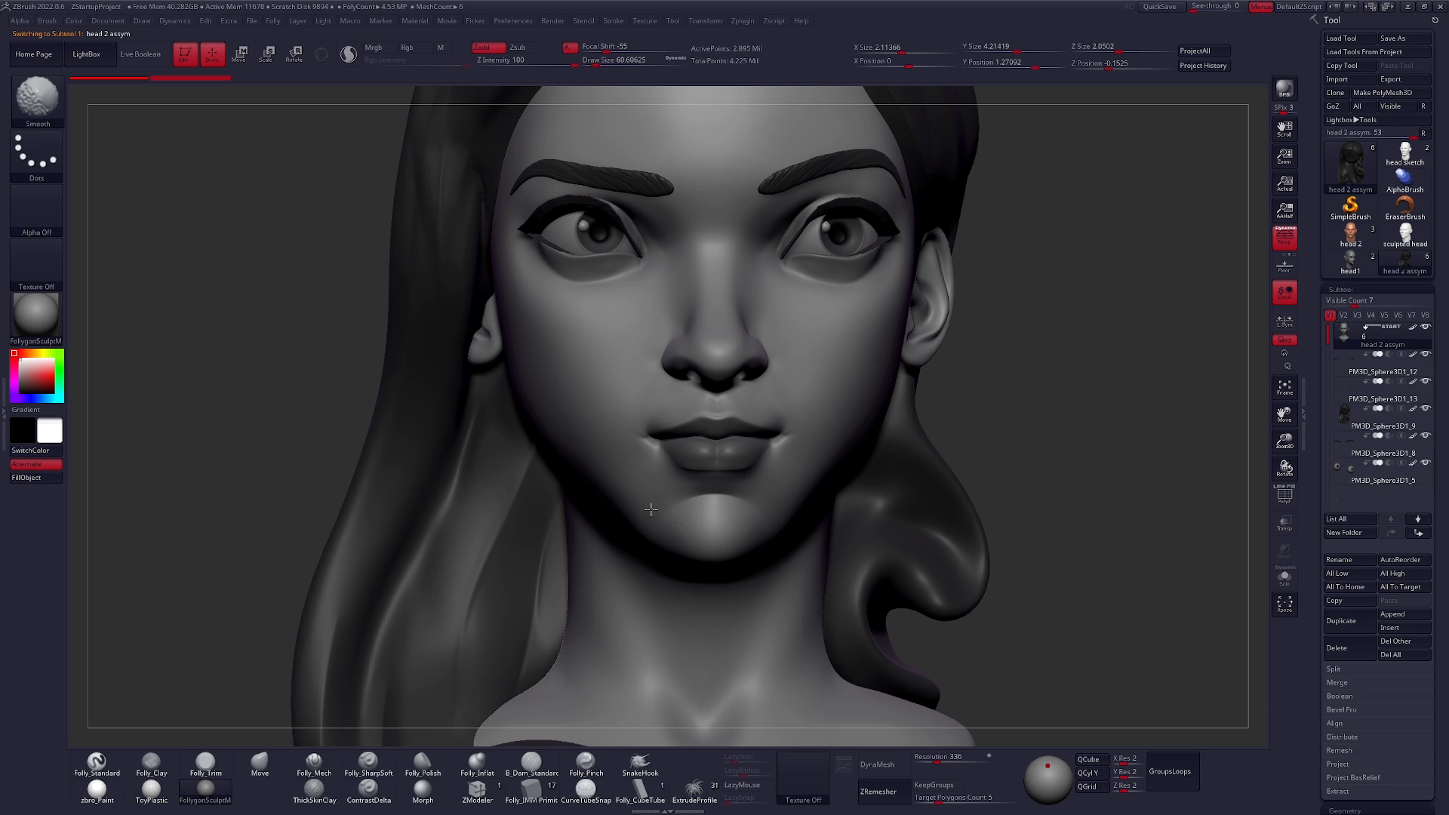
right_drag(763, 511, 683, 560)
key(shift)
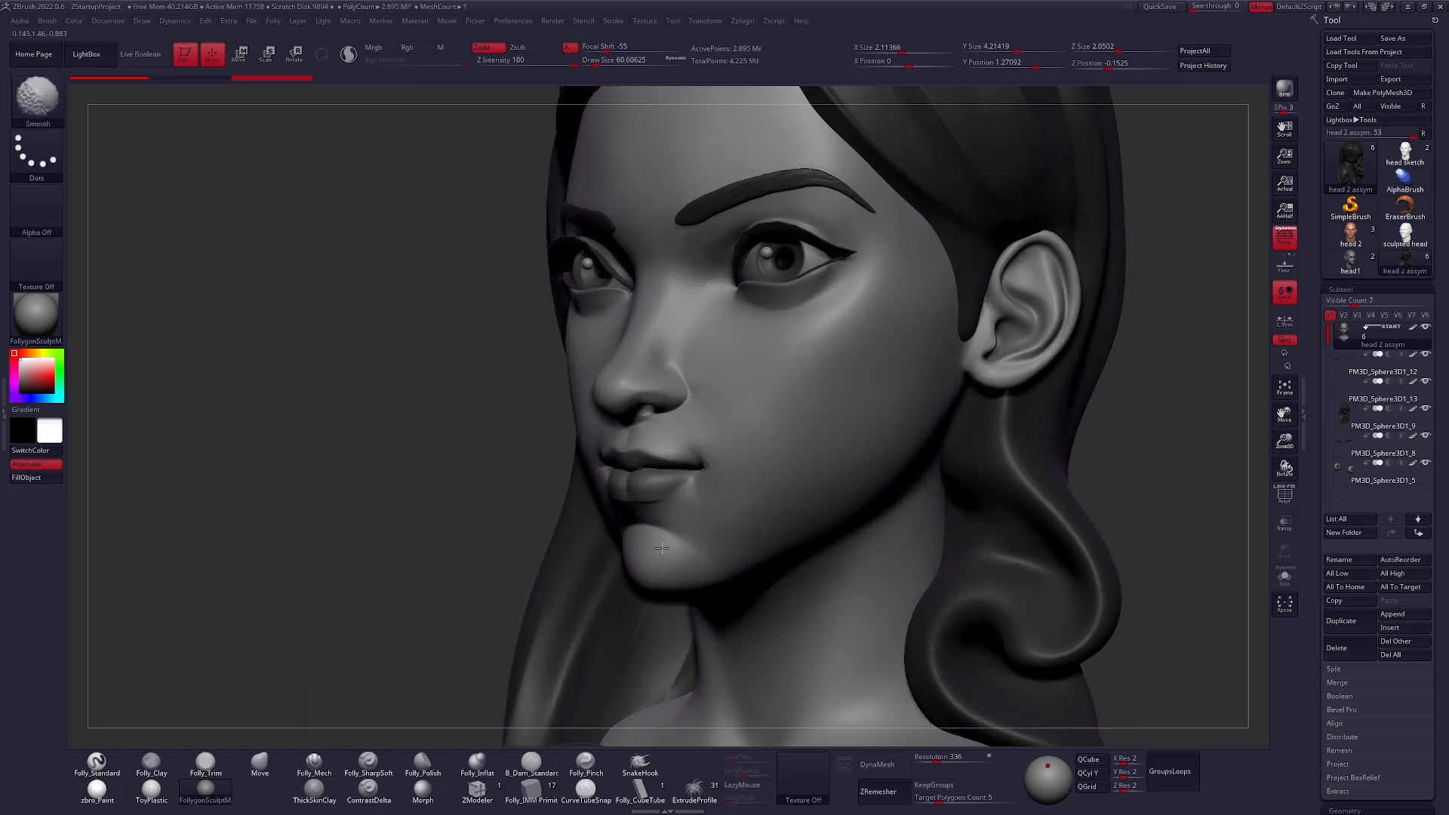
shift+drag(678, 535, 701, 534)
alt+right_drag(697, 592, 669, 698)
- Refine the planes on the underside of the nose with Folly_Mech at a draw size of about 38
right_click(662, 463)
right_drag(662, 462, 713, 469)
mouse_move(634, 538)
alt+right_down()
mouse_move(664, 492)
mouse_move(658, 445)
mouse_move(628, 451)
alt+right_up()
right_click(630, 448)
drag(631, 447, 627, 448)
right_drag(622, 471, 575, 453)
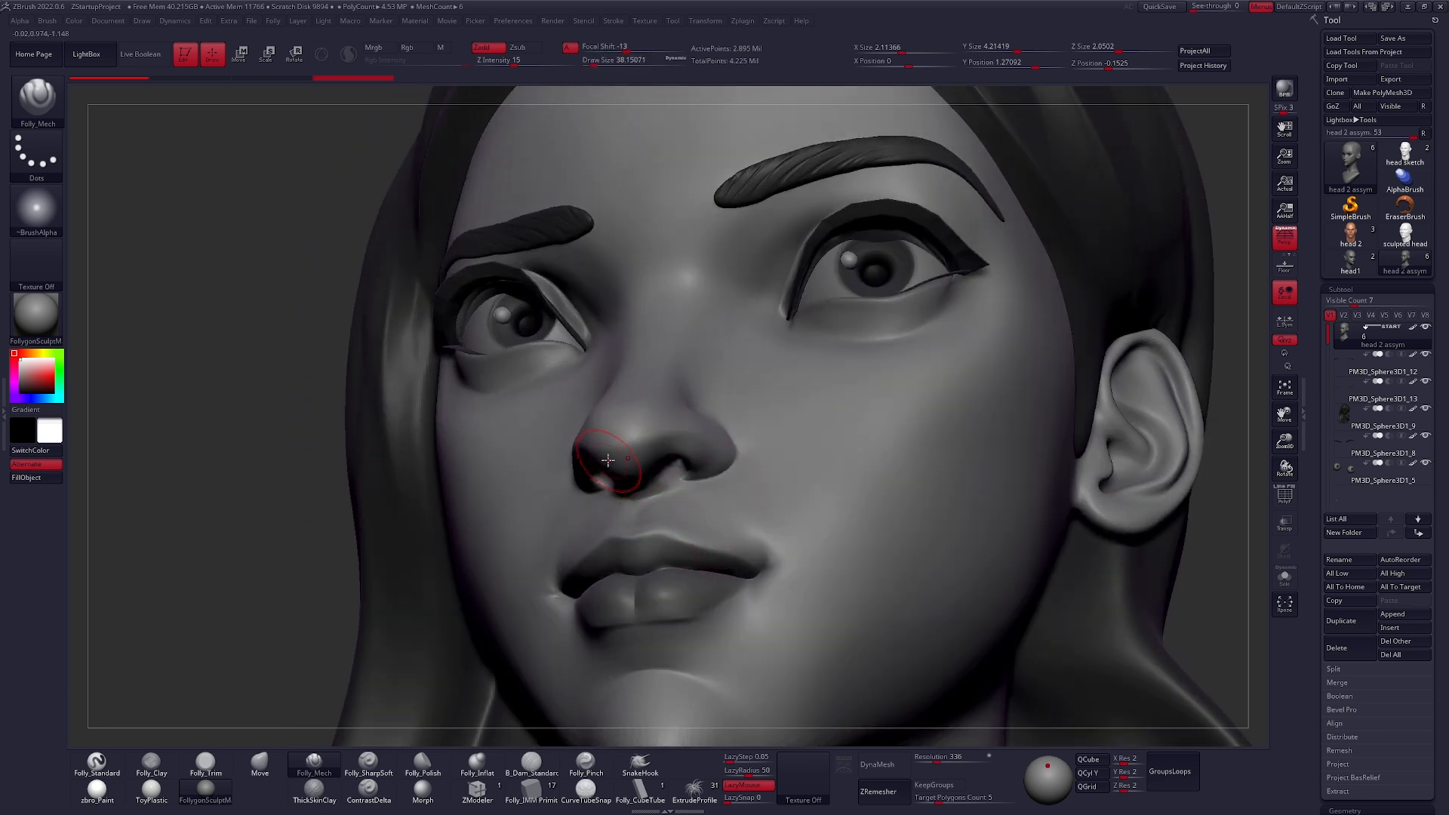
- Sharpen the crease around the nostril wing with Folly_SharpSoft at a draw size of about 38
click(369, 762)
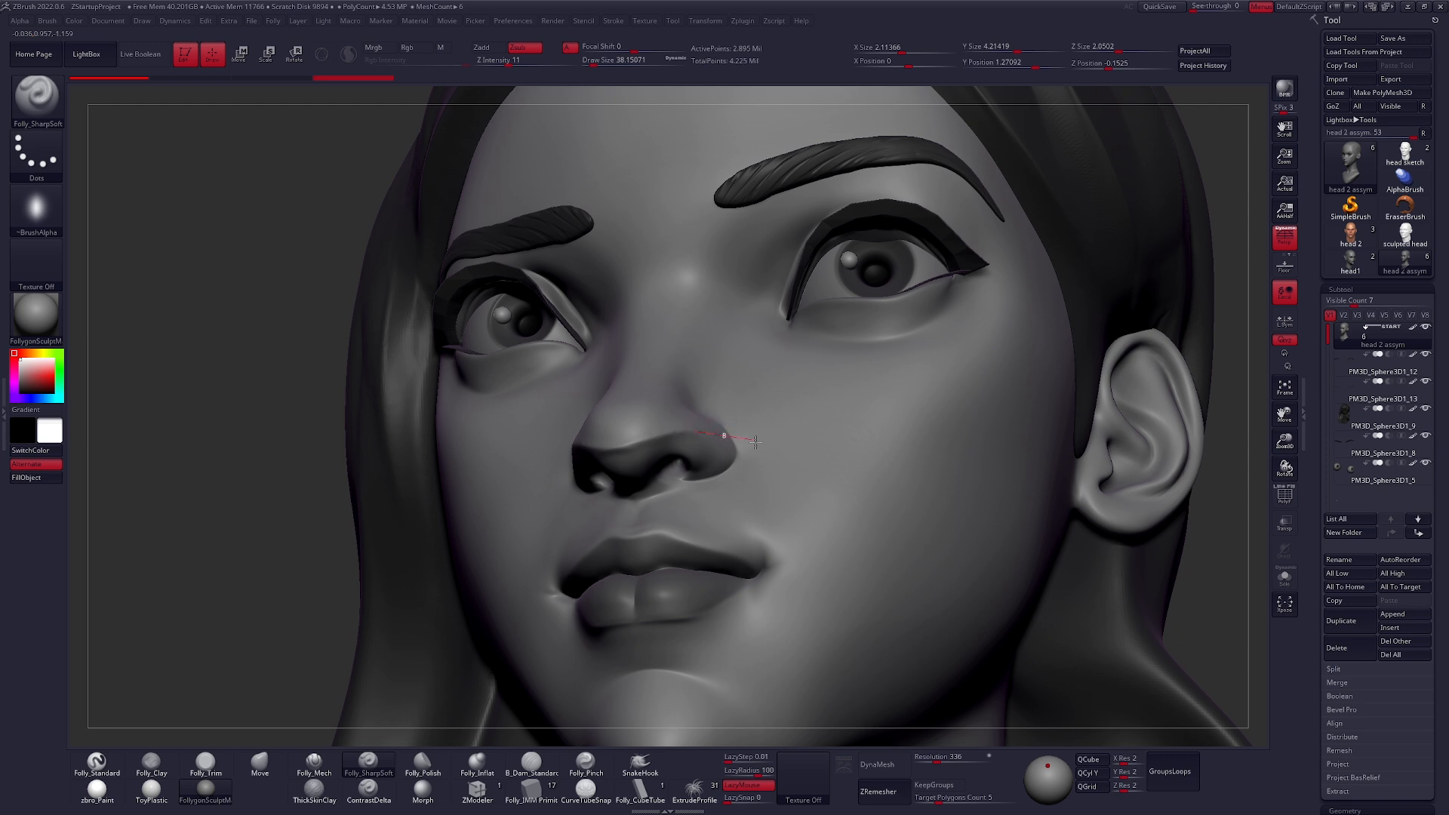
drag(746, 512, 745, 515)
mouse_move(732, 487)
right_down()
mouse_move(621, 420)
mouse_move(602, 455)
mouse_move(540, 445)
right_up()
- Reshape the nose tip and nostril wings with the Move brush at a draw size of about 60
key(b)
key(m)
key(v)
key(space)
mouse_move(649, 449)
mouse_down()
mouse_move(609, 450)
mouse_move(615, 414)
mouse_up()
key(space)
drag(608, 416, 632, 397)
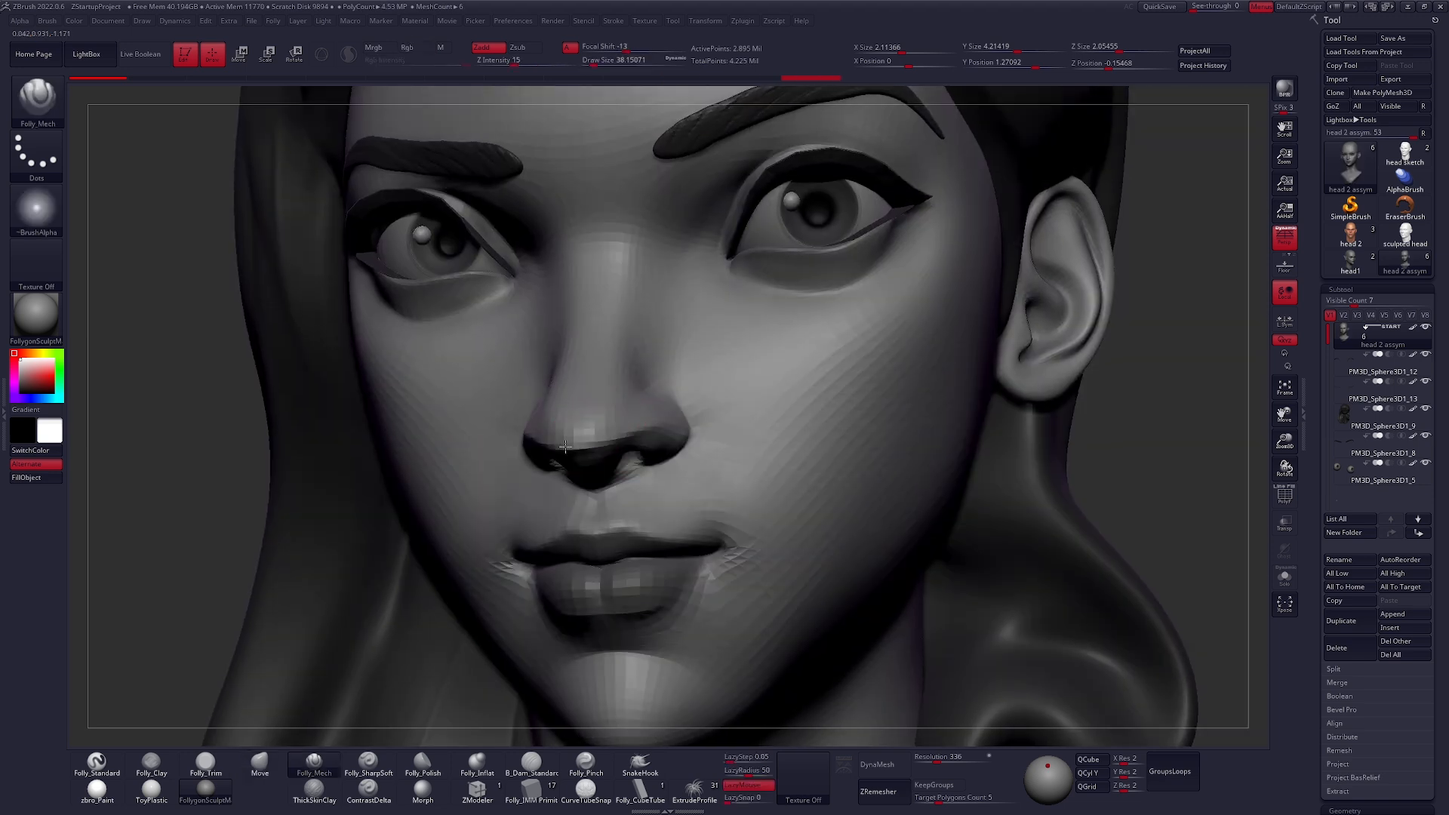
- Refine the nose's lower plane with Folly_Mech and adjust the nostril wings with Move, both at a draw size of about 38
right_drag(566, 446, 561, 450)
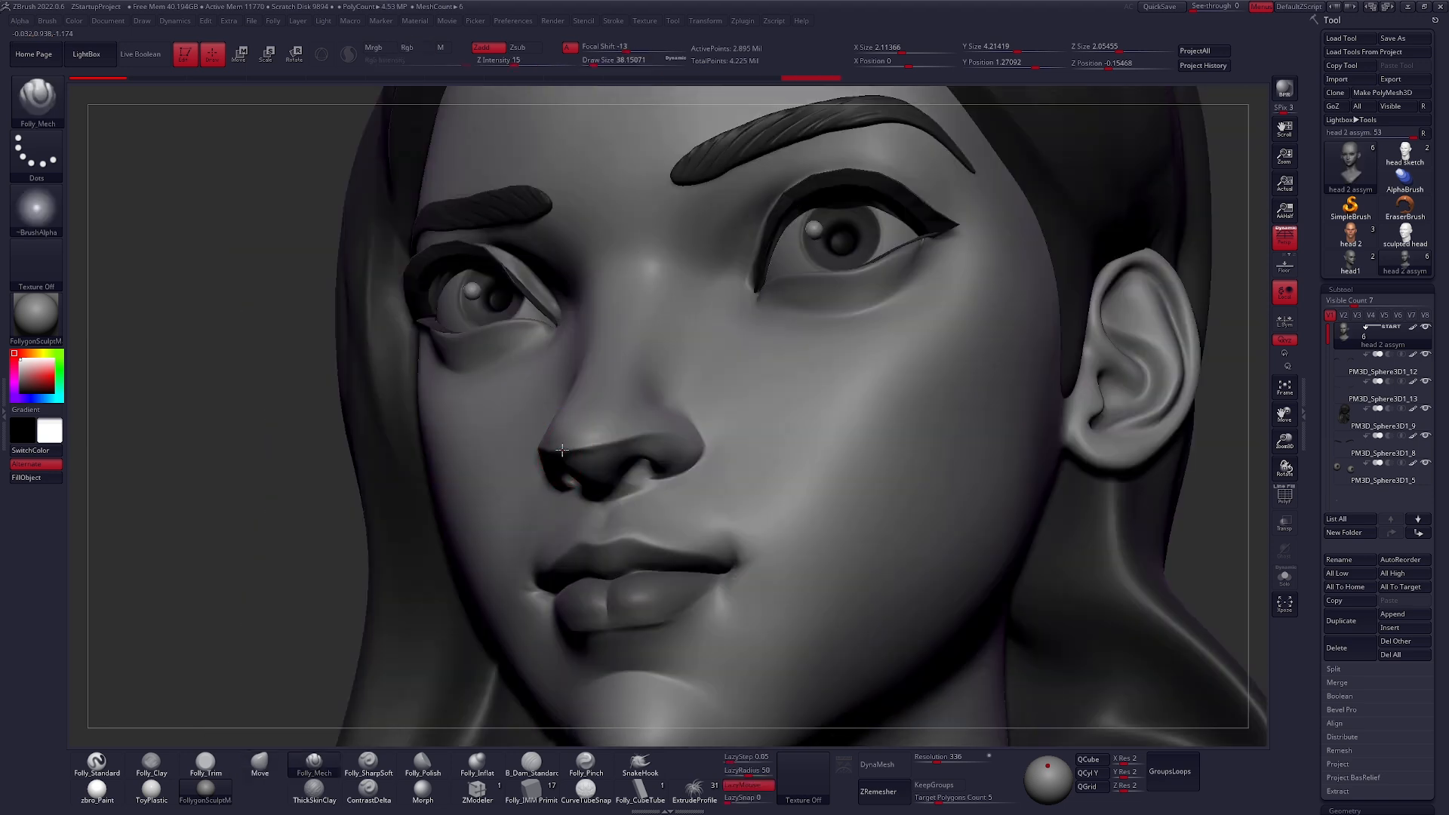
drag(706, 465, 690, 456)
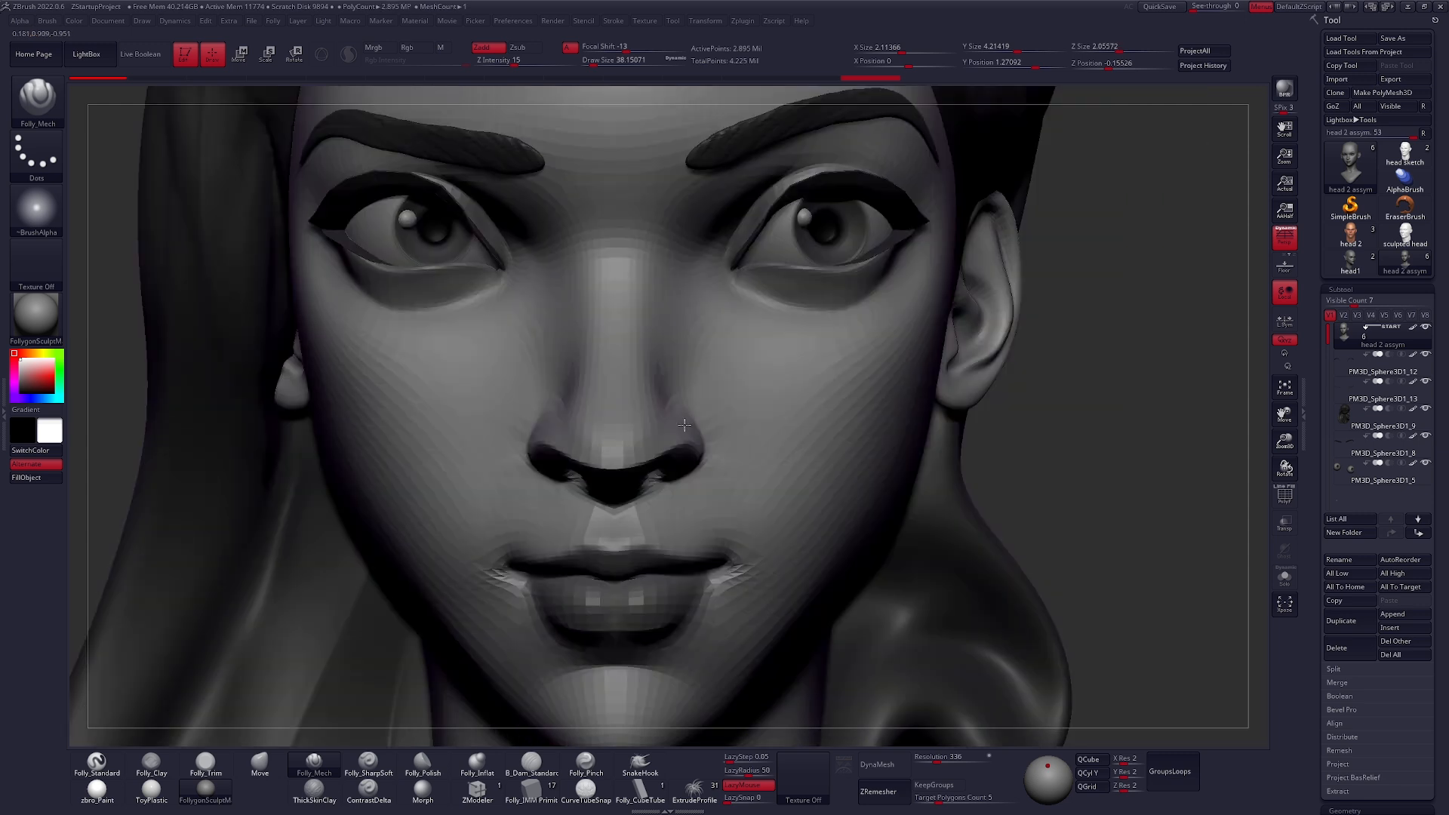
key(b)
key(m)
key(v)
key(space)
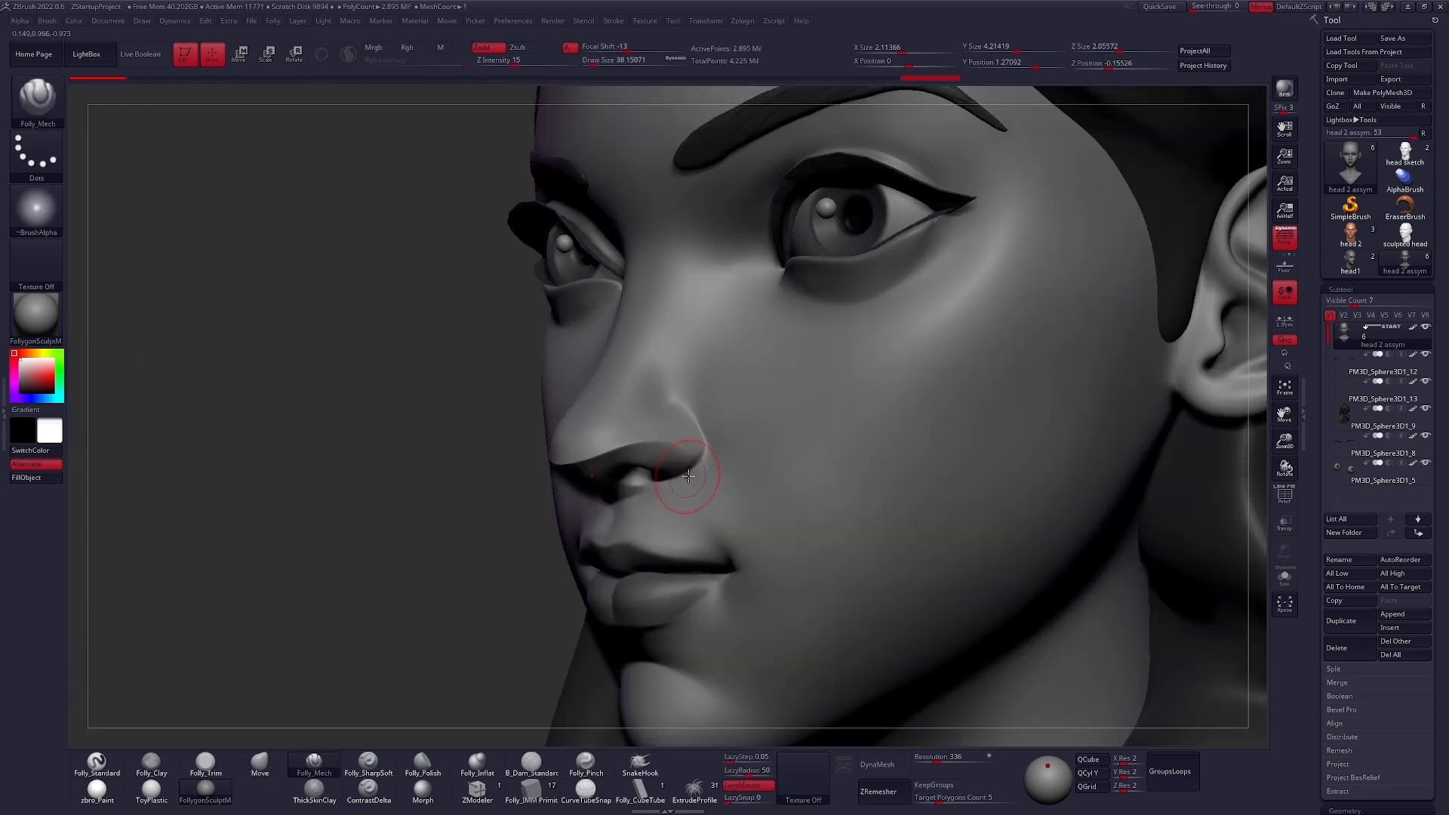
drag(594, 476, 671, 477)
- Define the side plane of the nostril wing with Folly_Mech, enlarging the draw size to about 43
drag(647, 406, 647, 427)
key(bracketright)
key(bracketright)
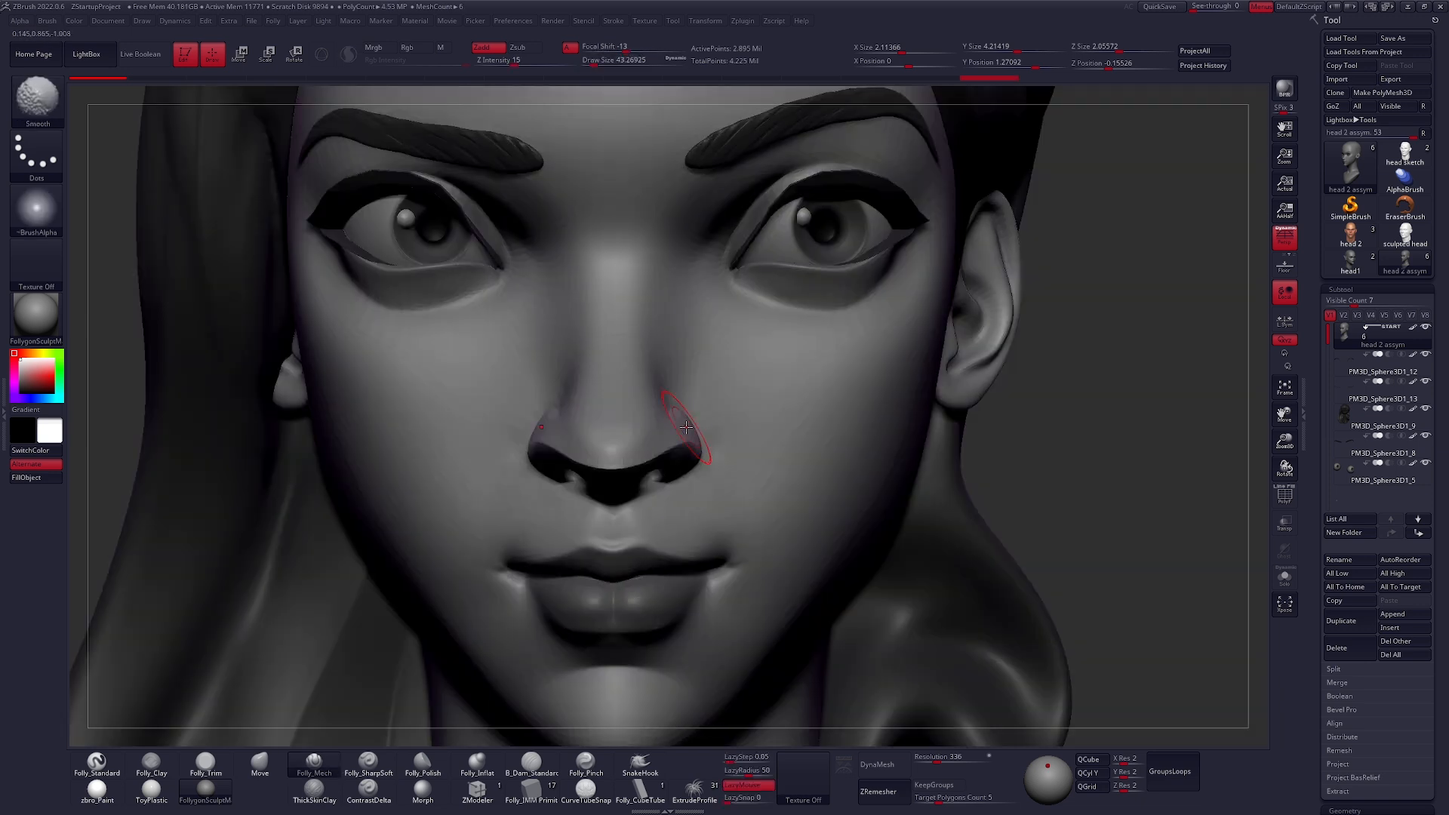
- Adjust the overall nose shape from the front and below with Move at a draw size of about 89
key(b)
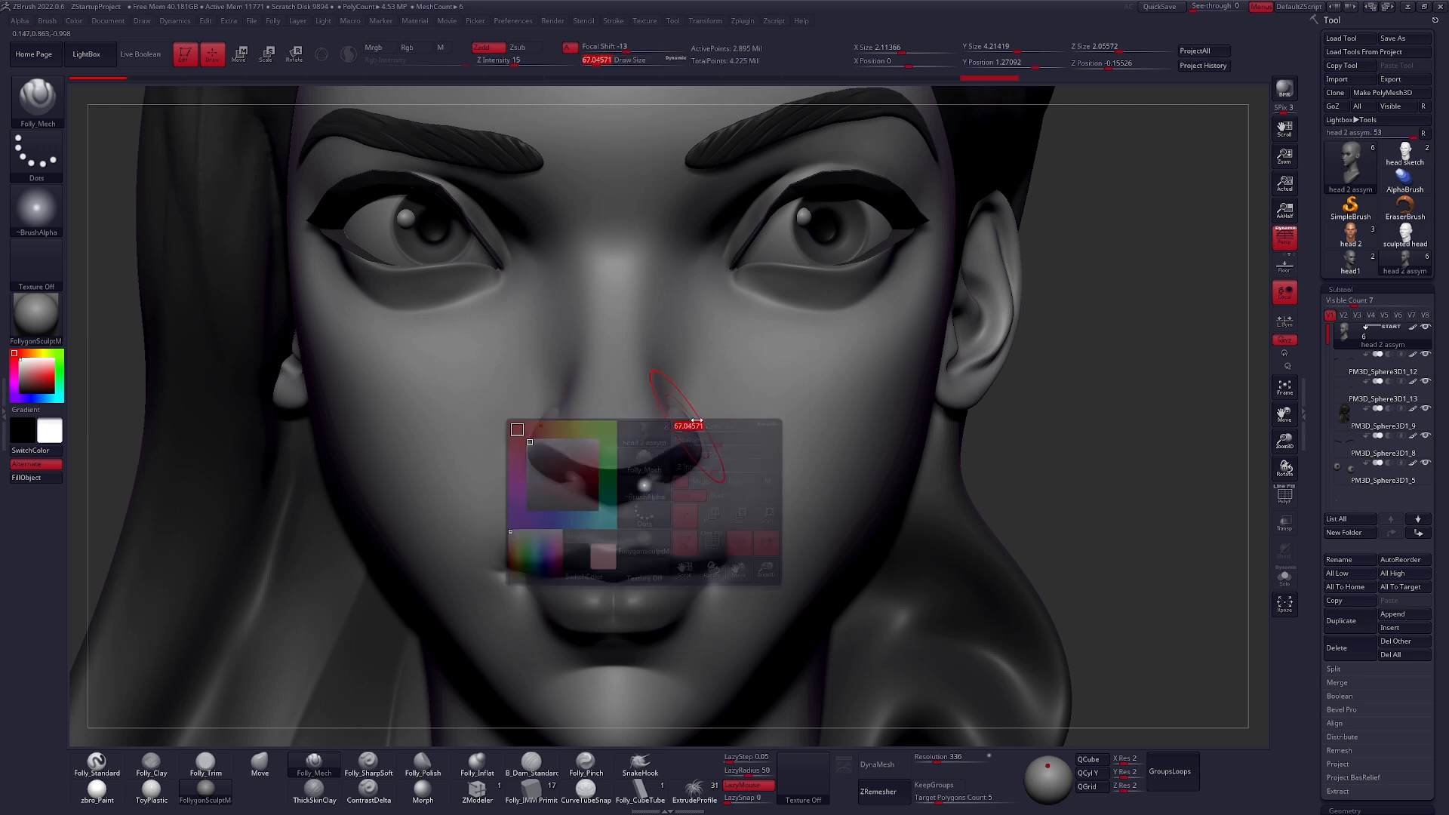
key(m)
key(v)
key(space)
drag(689, 419, 659, 422)
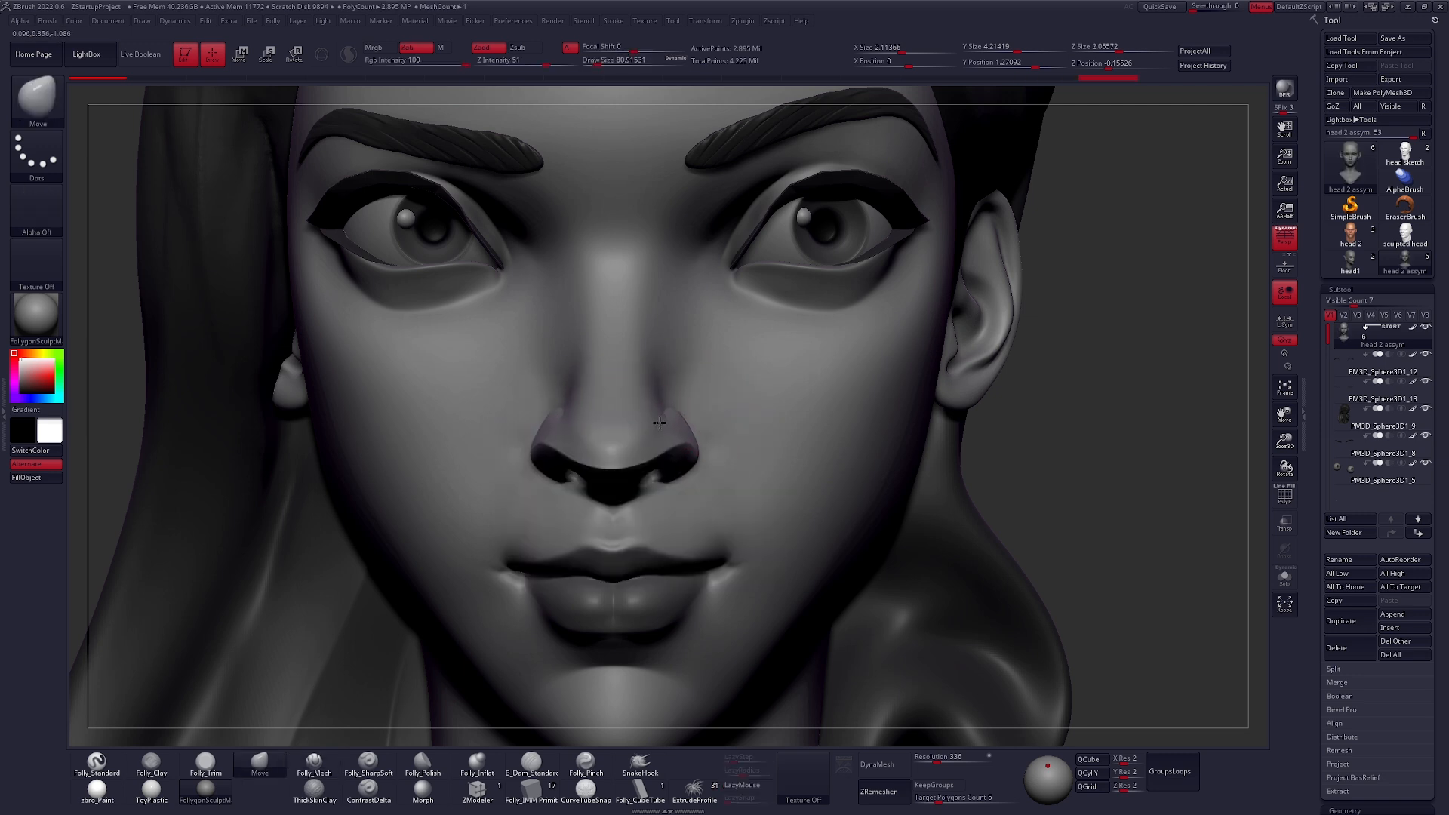
mouse_move(662, 444)
right_down()
mouse_move(630, 355)
mouse_move(597, 324)
right_up()
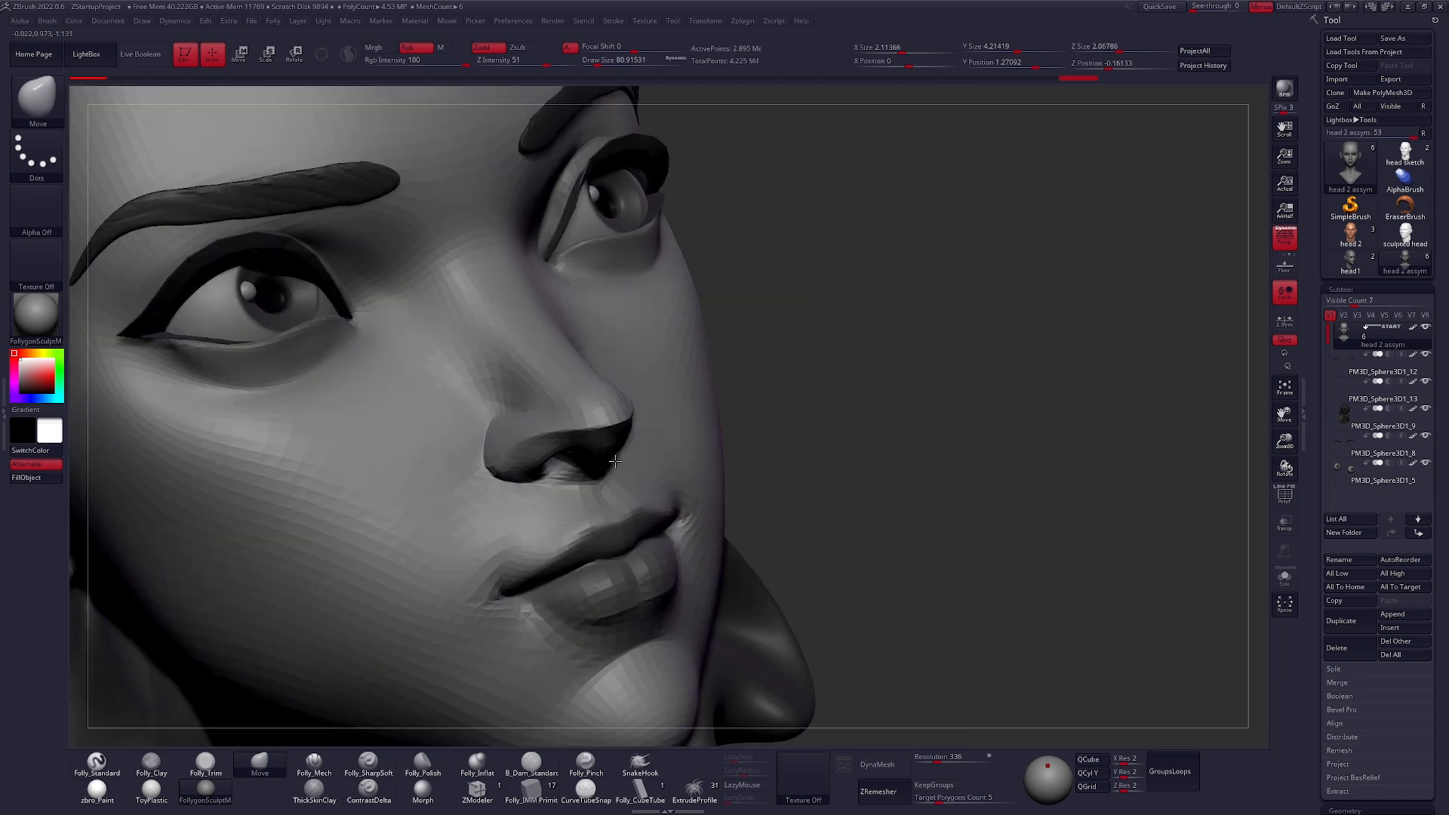
- Reshape the nose tip in profile with the Move brush at a draw size of about 49
right_drag(615, 461, 675, 421)
mouse_move(674, 421)
shift+mouse_down()
mouse_move(726, 417)
mouse_move(709, 444)
mouse_move(726, 408)
shift+mouse_up()
key(space)
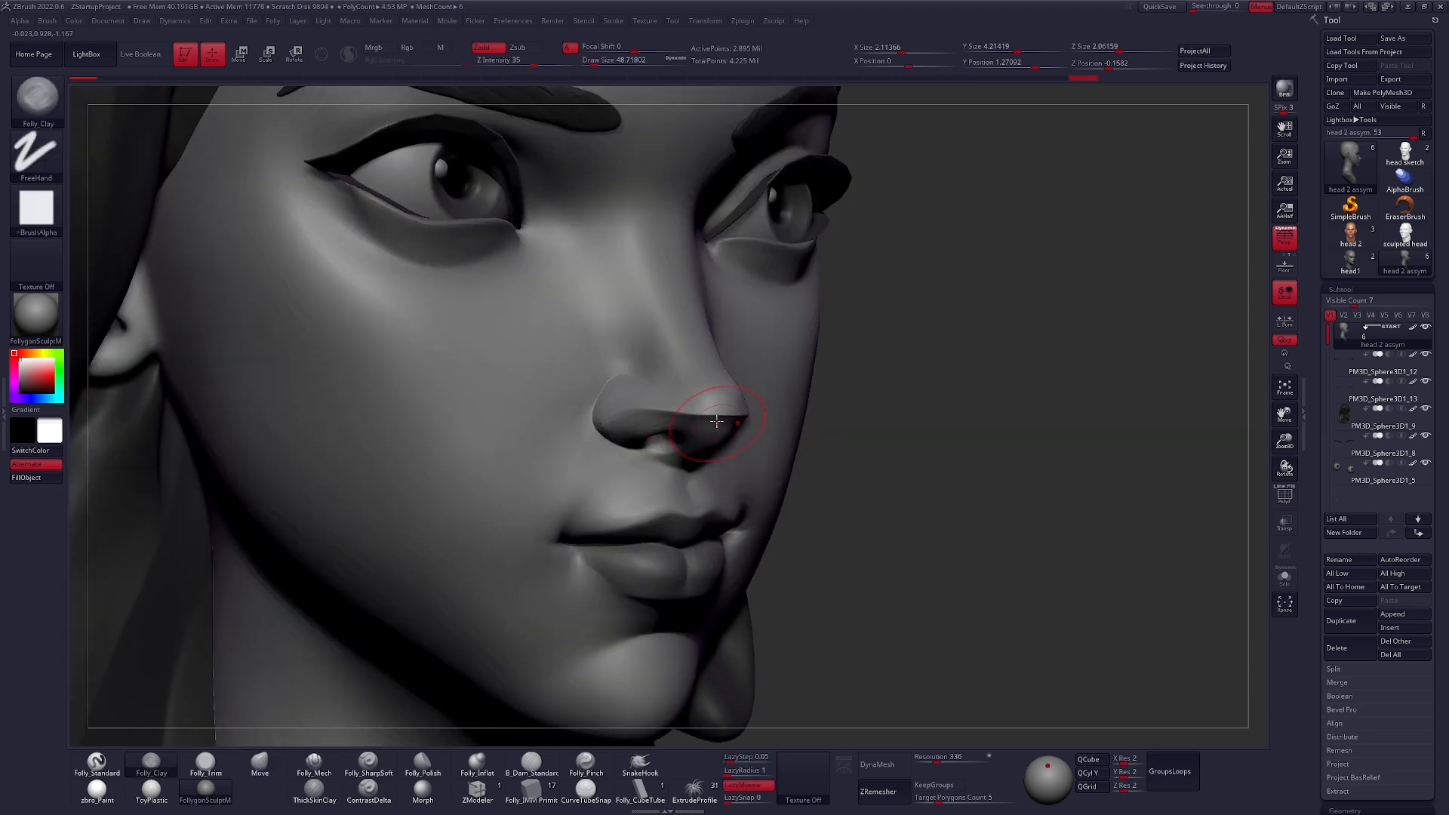
drag(716, 421, 706, 424)
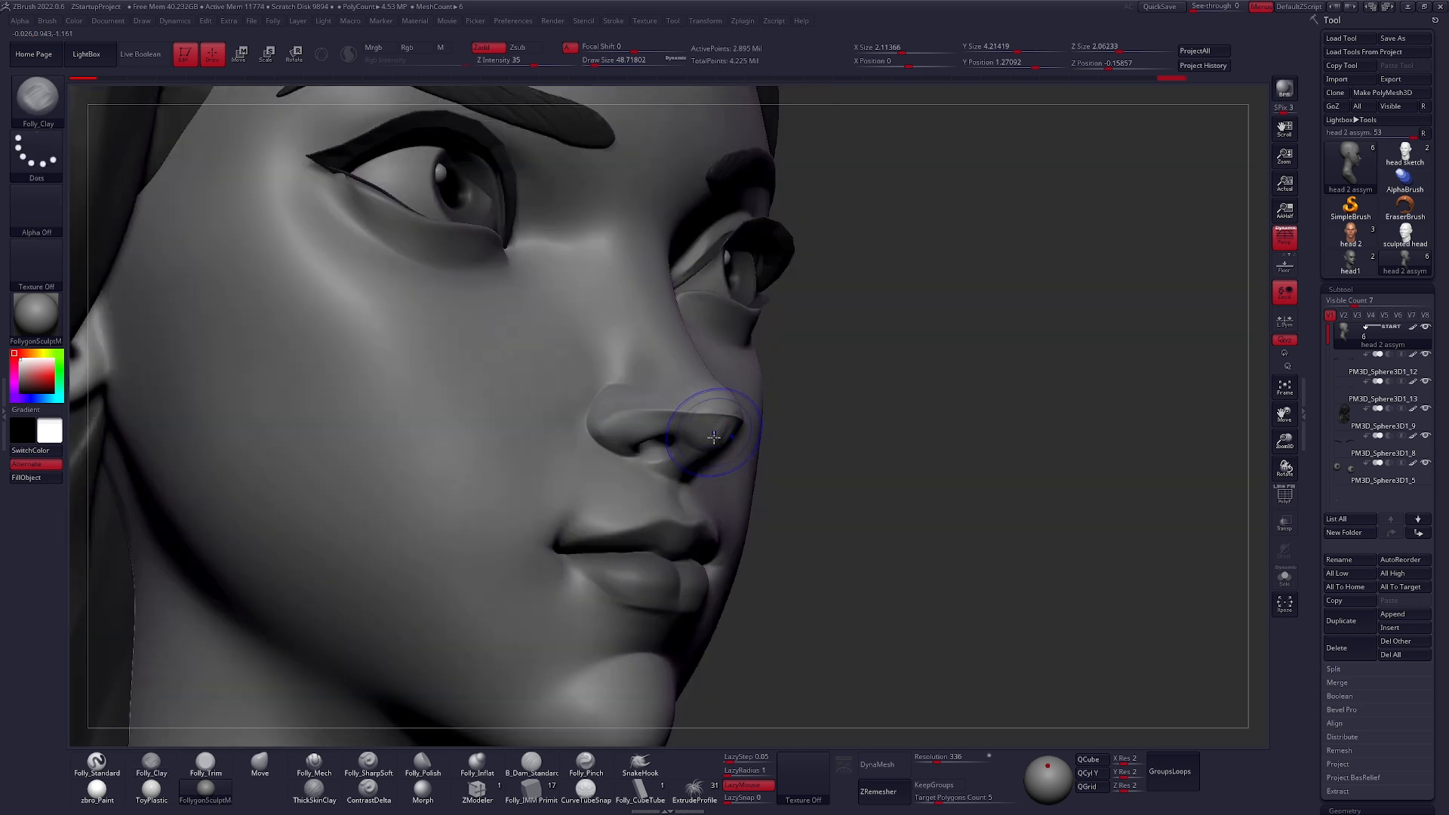
- Soften the hard edge under the nose tip with Smooth and flatten it with Folly_Trim at a draw size of about 49
key(shift)
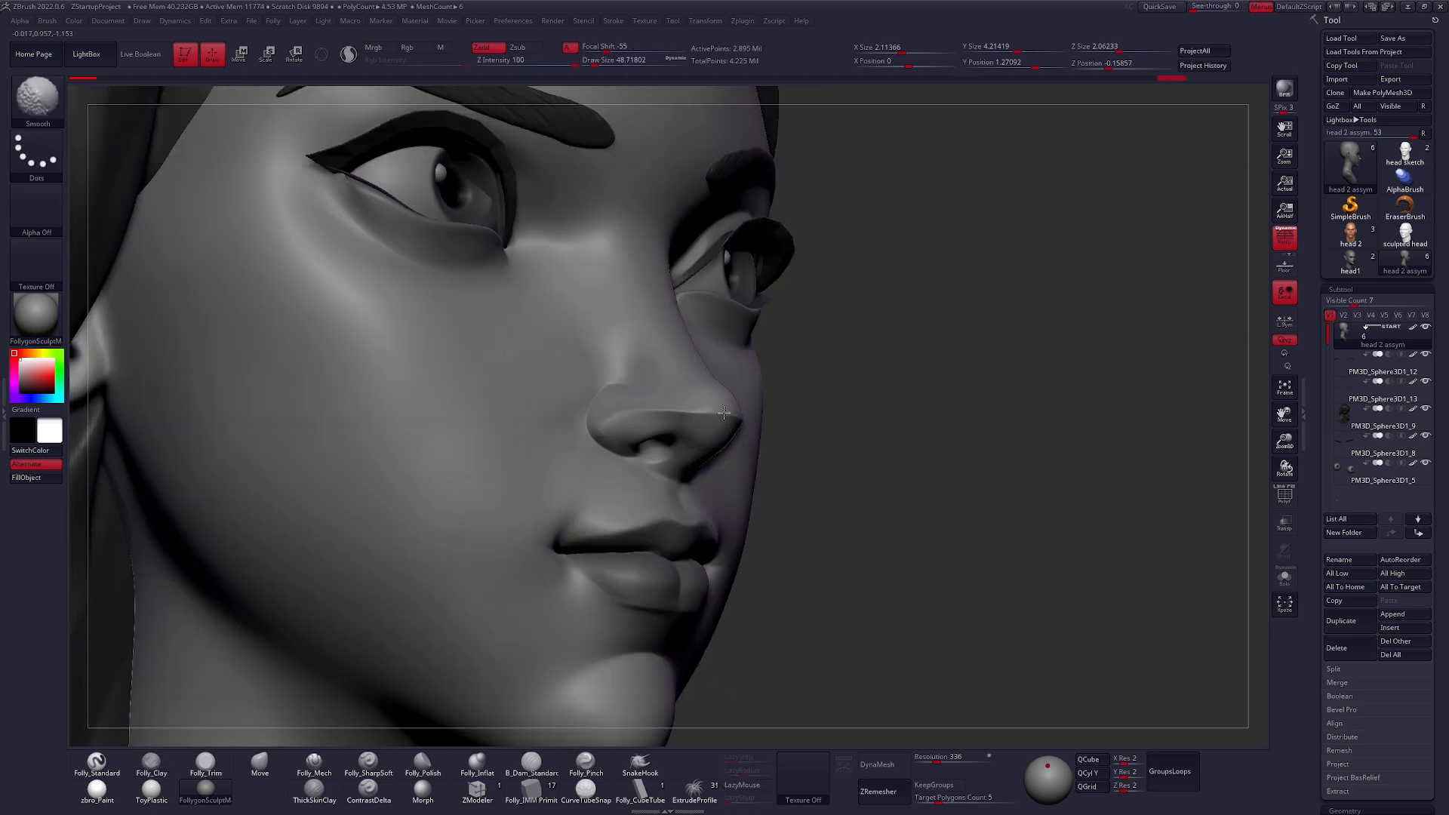
mouse_move(695, 443)
shift+mouse_down()
mouse_move(682, 436)
mouse_move(730, 419)
mouse_move(665, 408)
mouse_move(701, 409)
shift+mouse_up()
key(3)
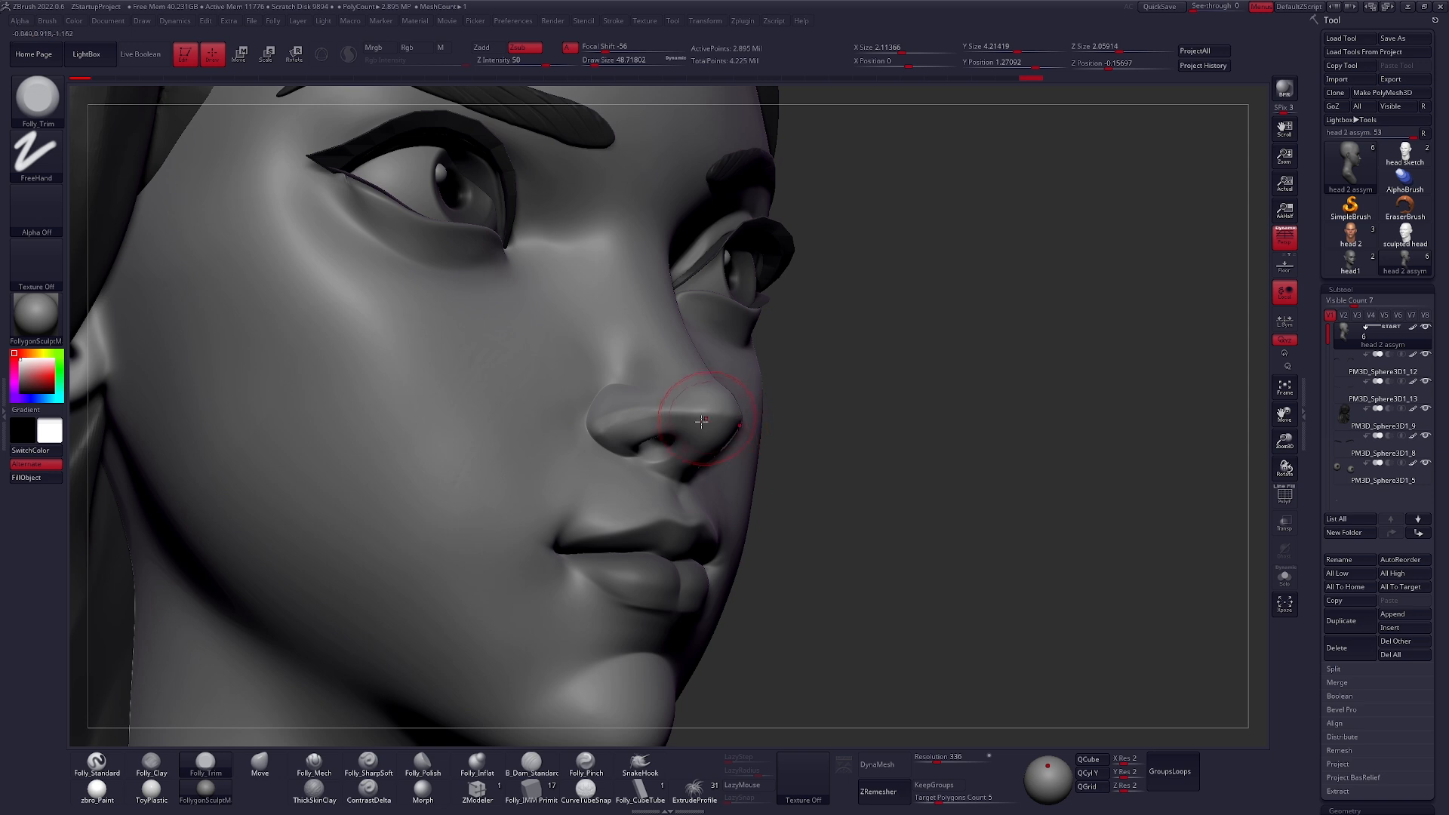
- Adjust the nose tip with Move and plane the area around the nostril wing with Folly_Mech at a draw size of about 38
key(b)
key(m)
key(v)
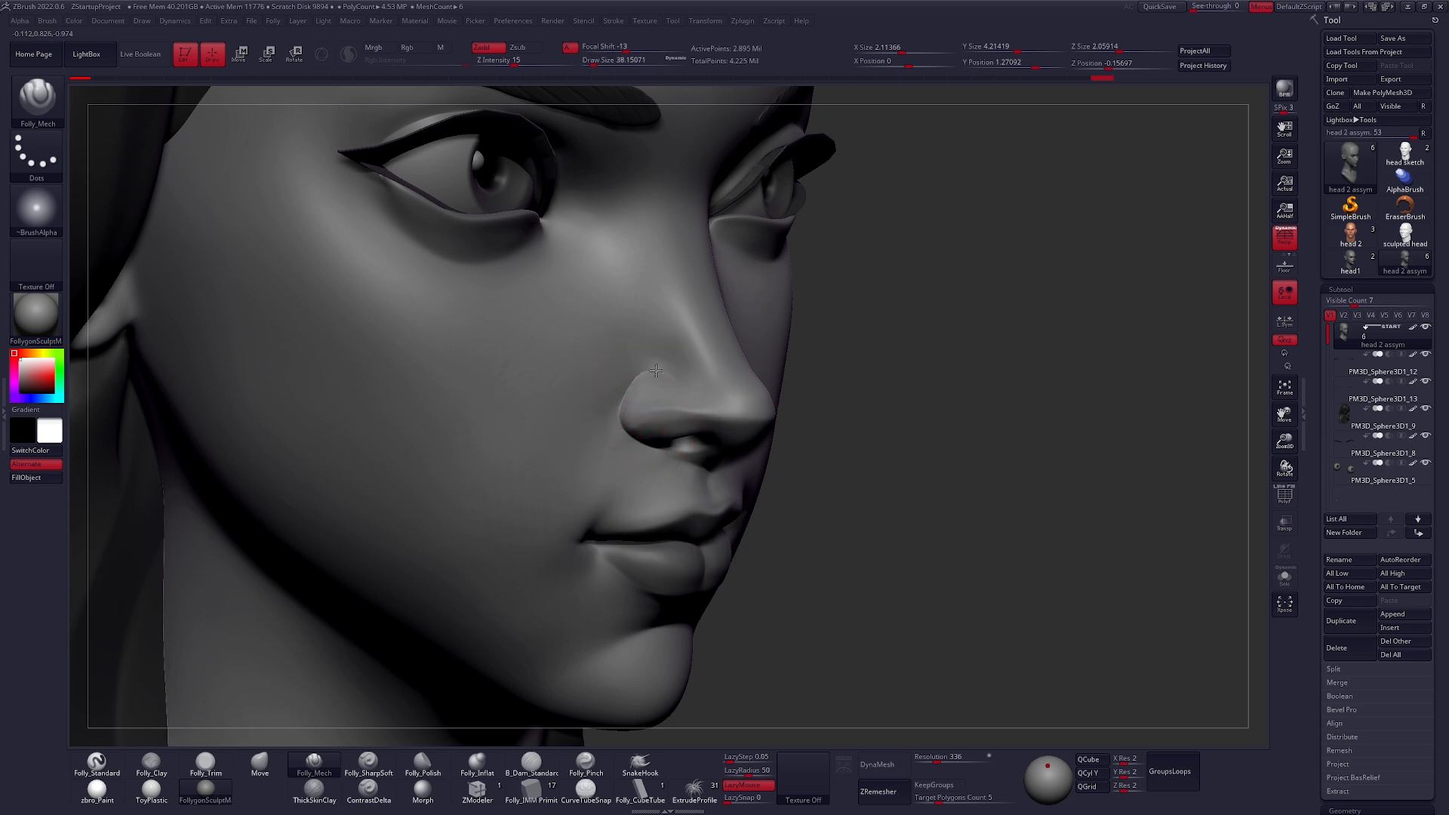
- Build up the base of the nose between the nostrils with Folly_Clay at a draw size of about 25 and blend it with Folly_Mech
key(shift)
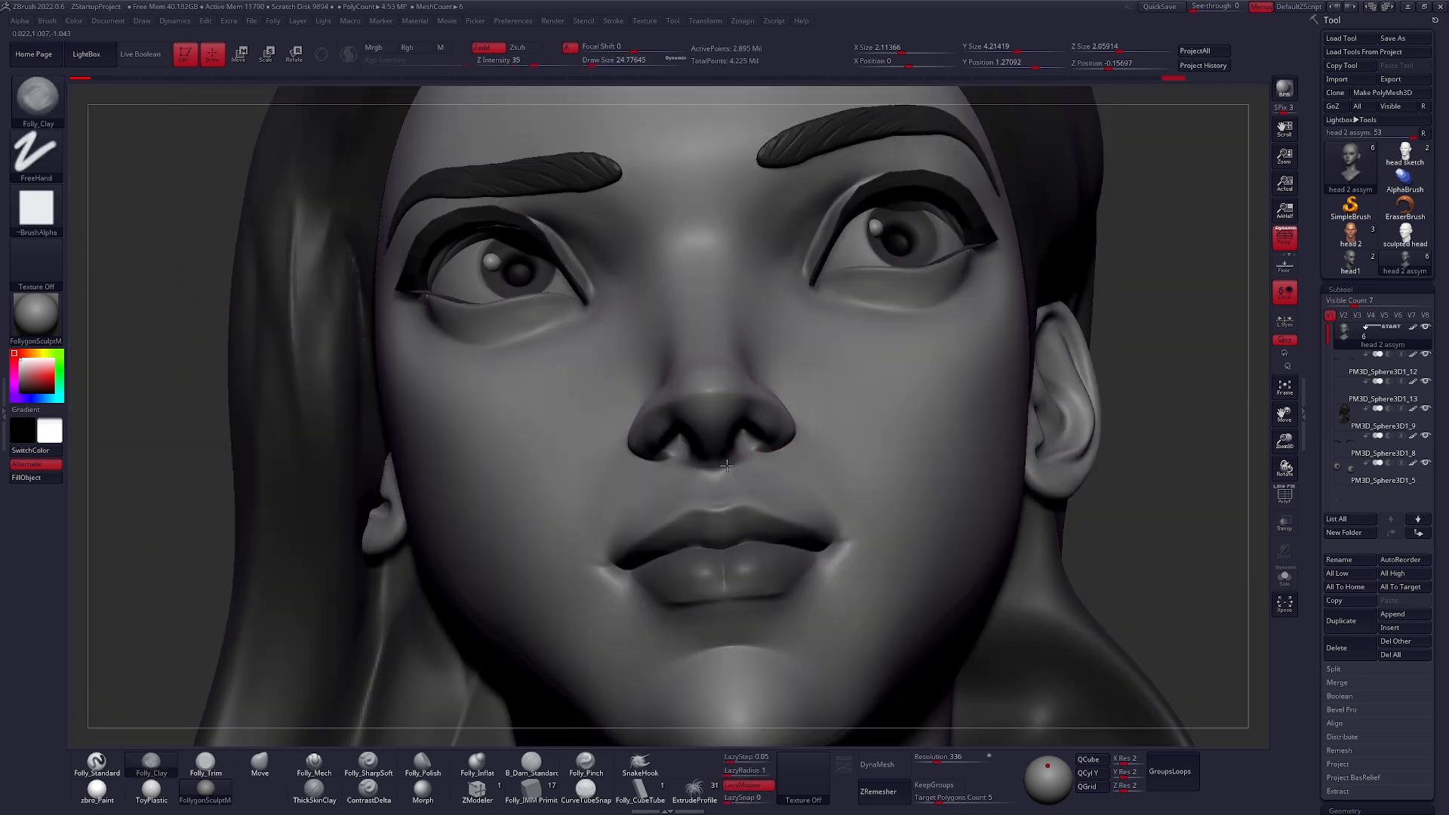
drag(733, 469, 737, 469)
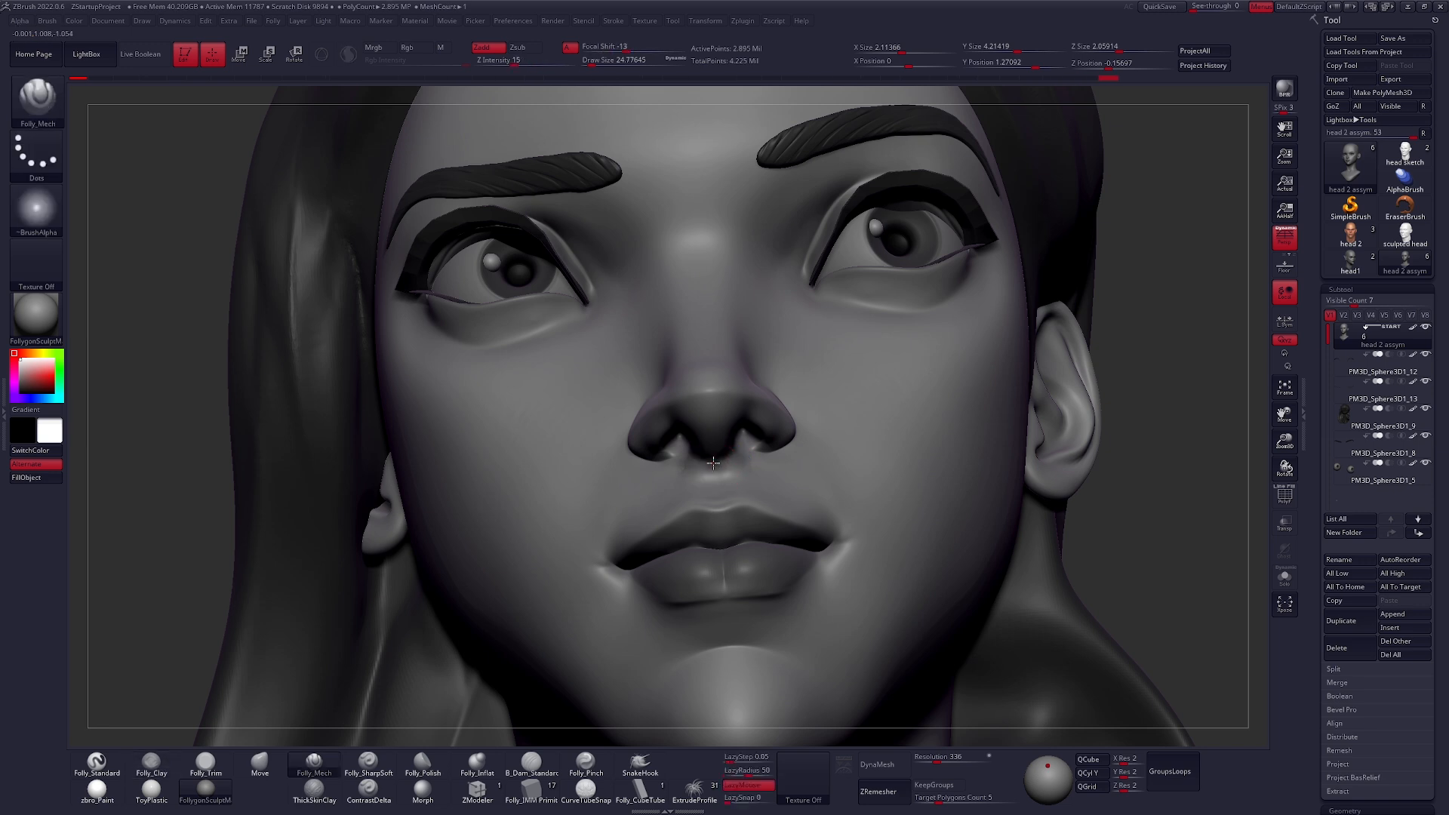
mouse_move(720, 504)
mouse_down()
mouse_move(722, 523)
mouse_move(722, 485)
mouse_move(745, 489)
mouse_up()
- Define the transition from the nostril base into the upper lip with Folly_Mech at a draw size of about 29
key(s)
mouse_move(830, 483)
right_down()
mouse_move(748, 462)
mouse_move(739, 422)
right_up()
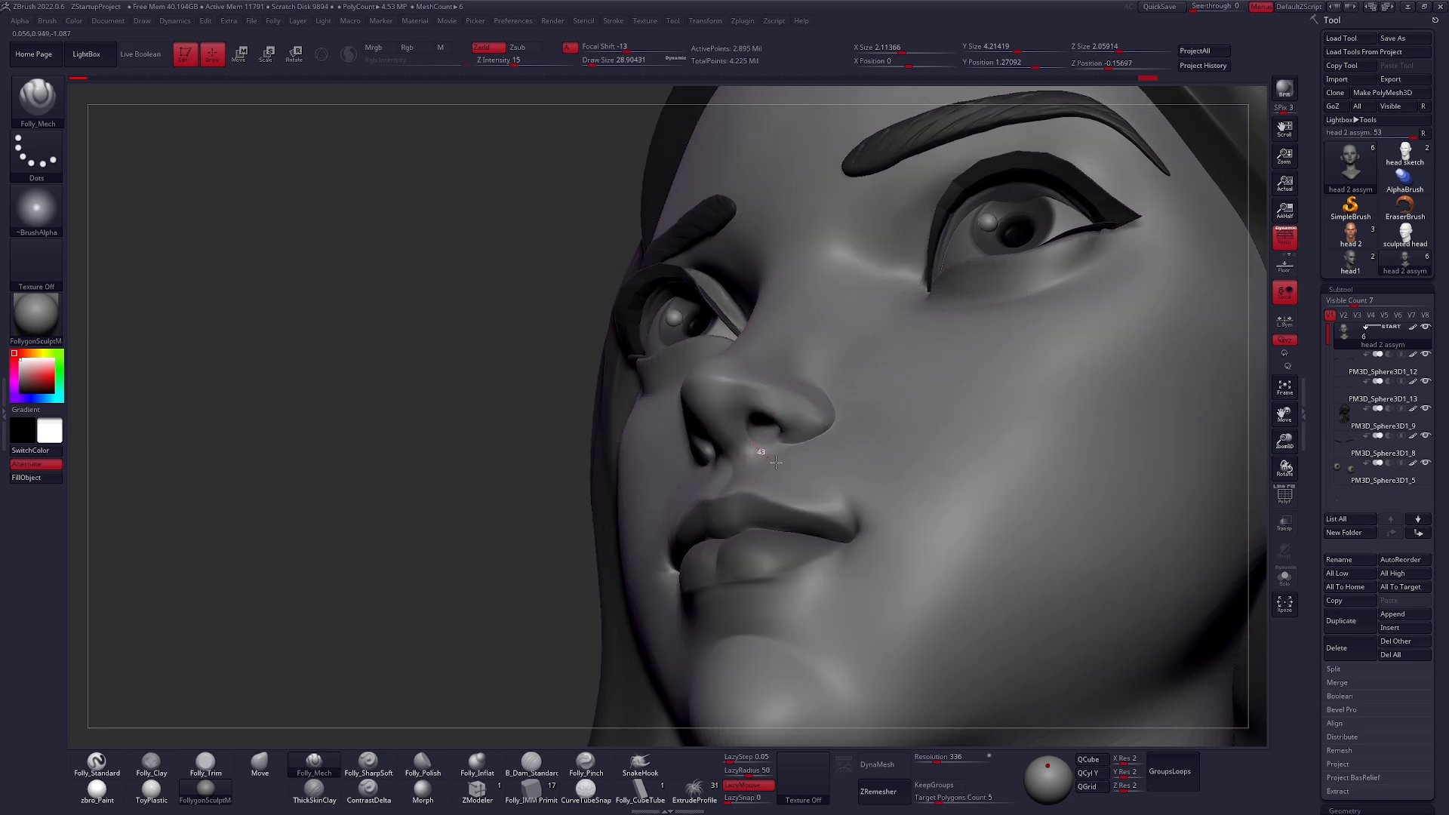
mouse_move(776, 452)
right_down()
mouse_move(816, 469)
mouse_move(797, 462)
right_up()
shift+drag(765, 443, 768, 445)
- Reshape the nostril openings and the strip between them with Move at a draw size of about 33
key(b)
key(m)
key(v)
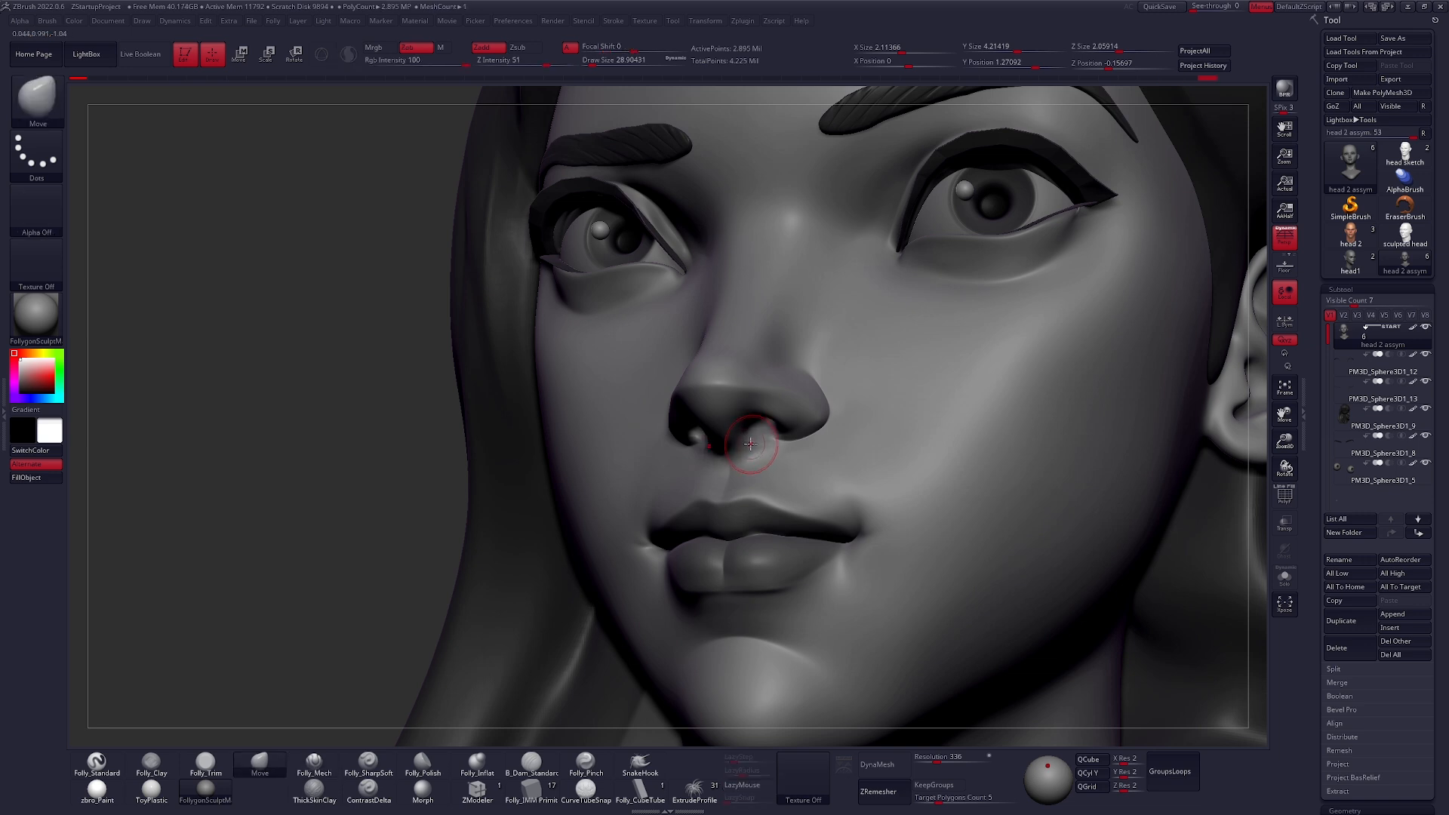
right_drag(751, 445, 746, 400)
key(space)
drag(747, 425, 751, 403)
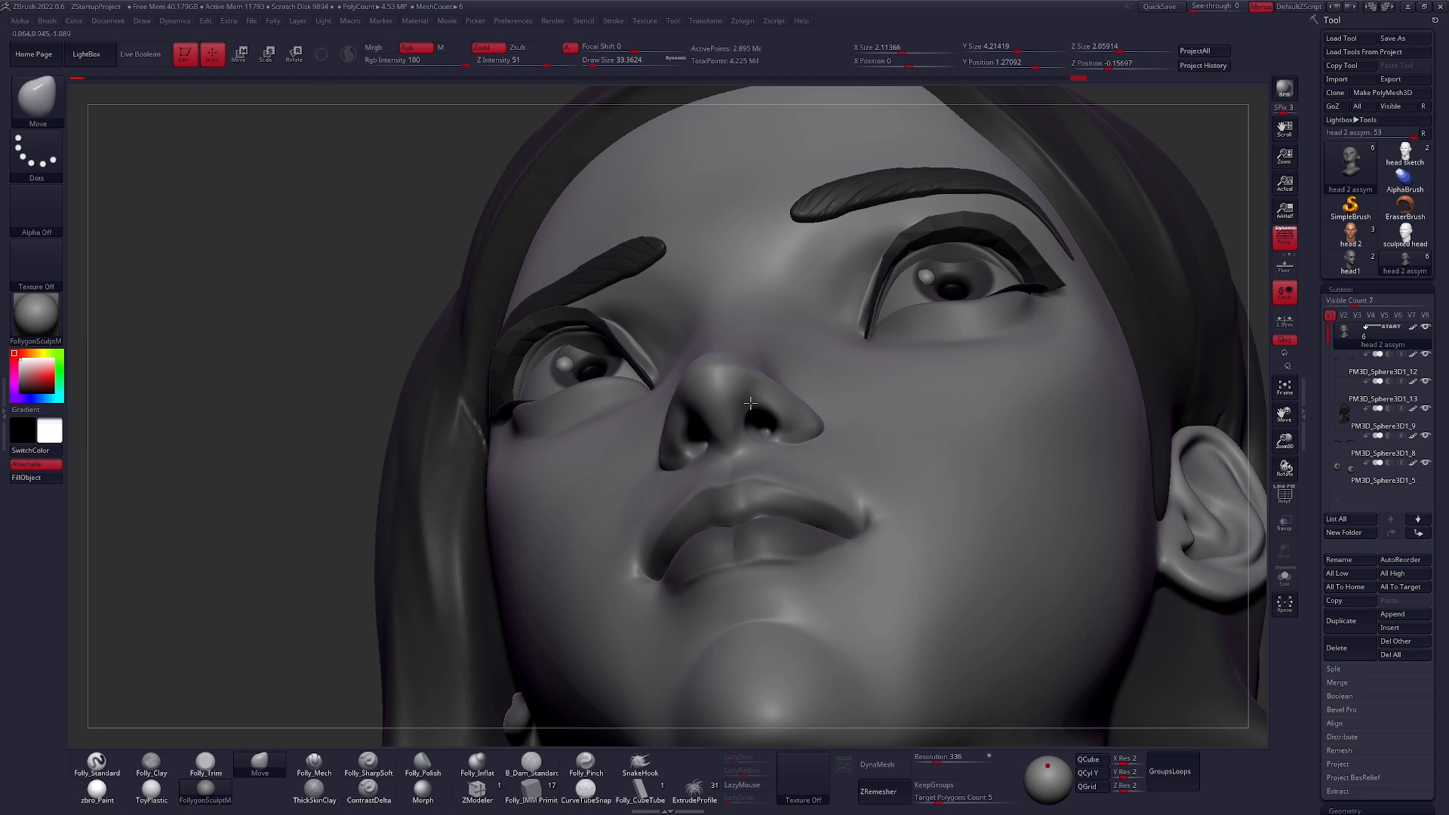
mouse_move(749, 399)
right_down()
mouse_move(702, 445)
mouse_move(732, 423)
right_up()
- Drop the head three subdivision levels, isolate the nose with a MaskLasso mask and rotate it in profile
key(space)
mouse_move(725, 402)
mouse_down()
mouse_move(819, 364)
mouse_move(614, 481)
mouse_move(627, 487)
mouse_up()
key(shift+d)
key(shift+d)
key(shift+d)
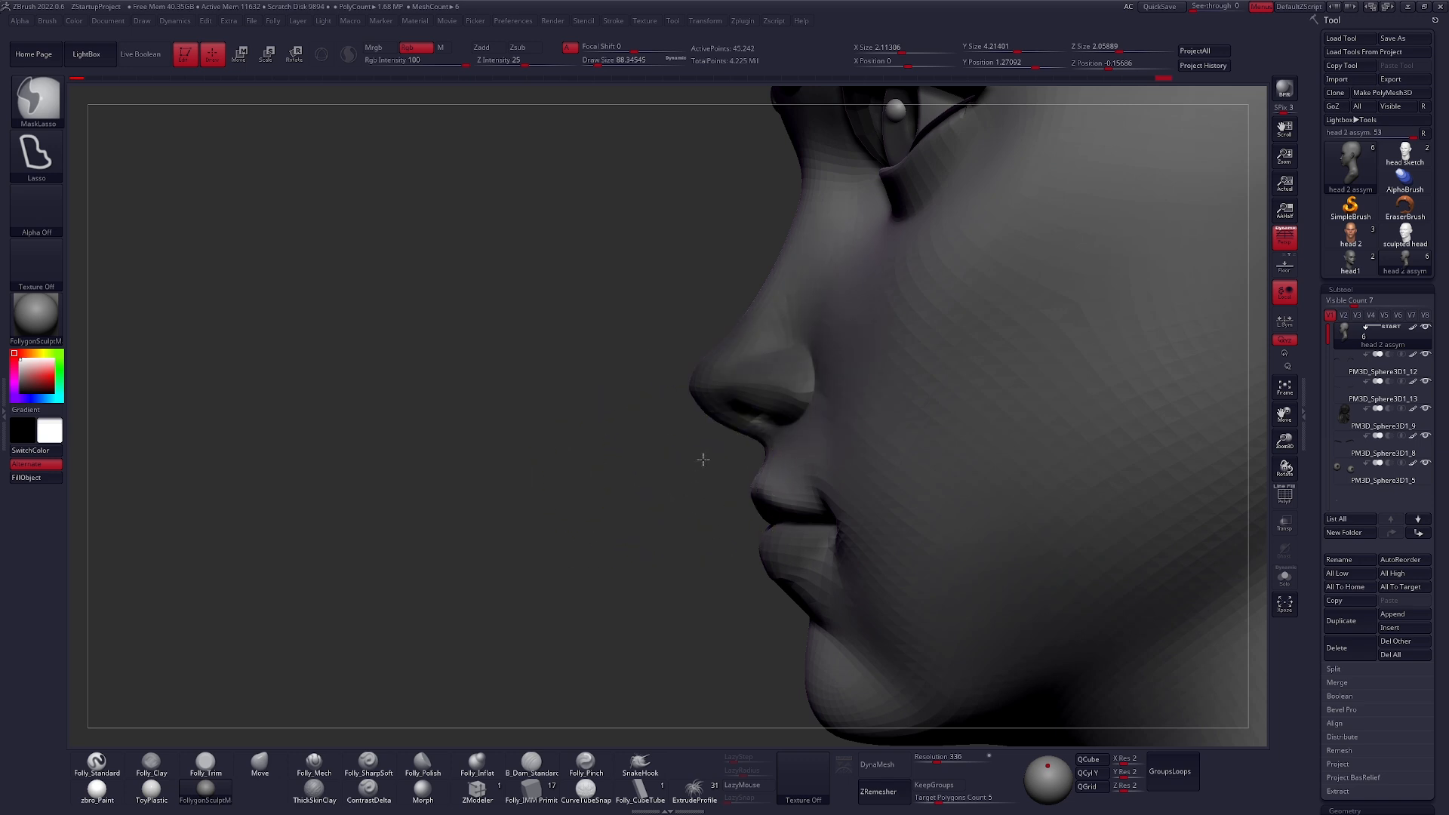
ctrl+click(703, 459)
key(r)
drag(801, 392, 688, 525)
key(q)
- Adjust the nostril wings and nose base with the Move brush at a draw size of about 54
key(b)
key(m)
key(v)
drag(718, 370, 738, 357)
key(space)
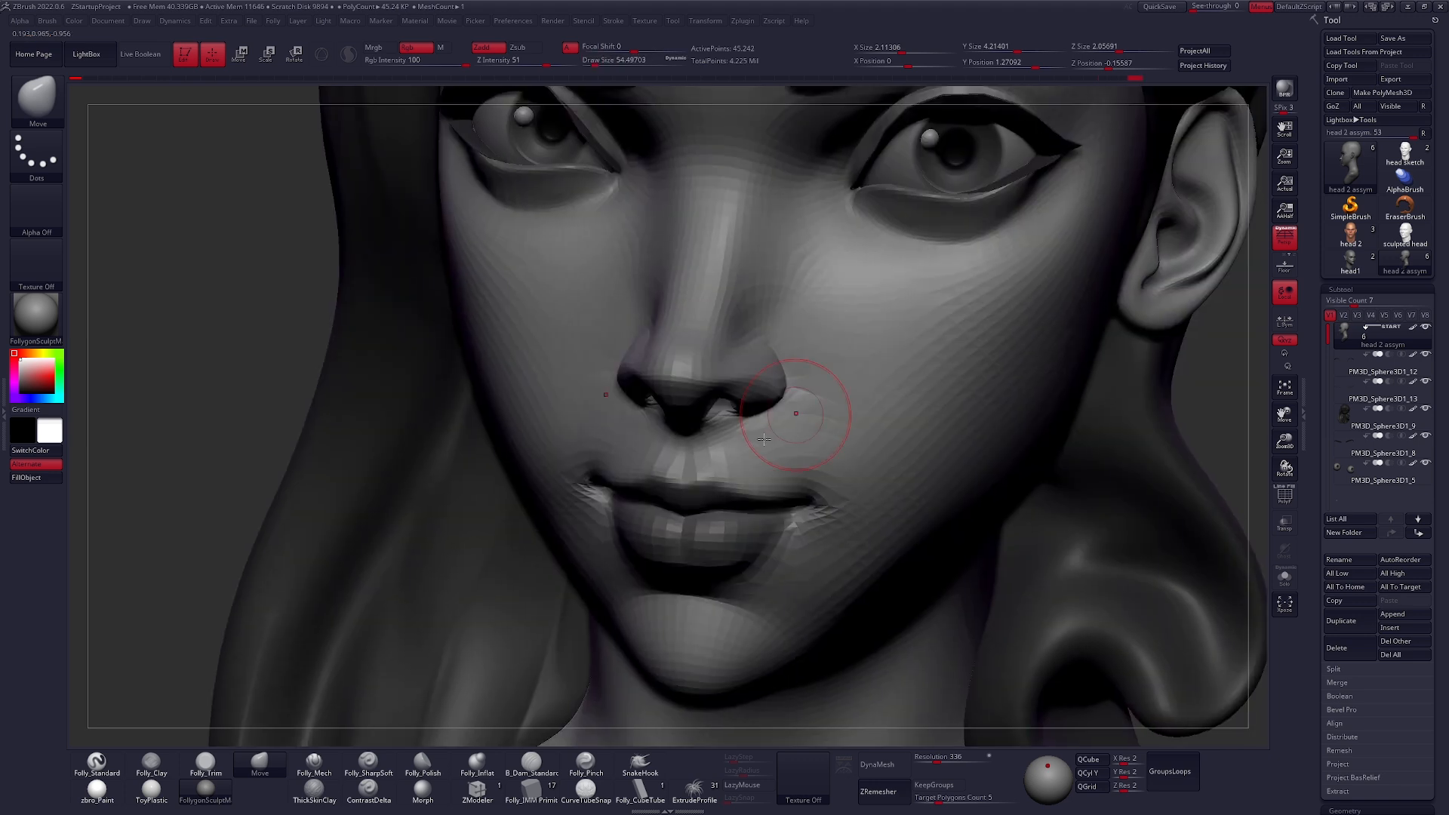
- Bring the whole bust into view and raise the head three subdivision levels
key(f)
right_drag(781, 451, 719, 485)
key(d)
key(d)
key(d)
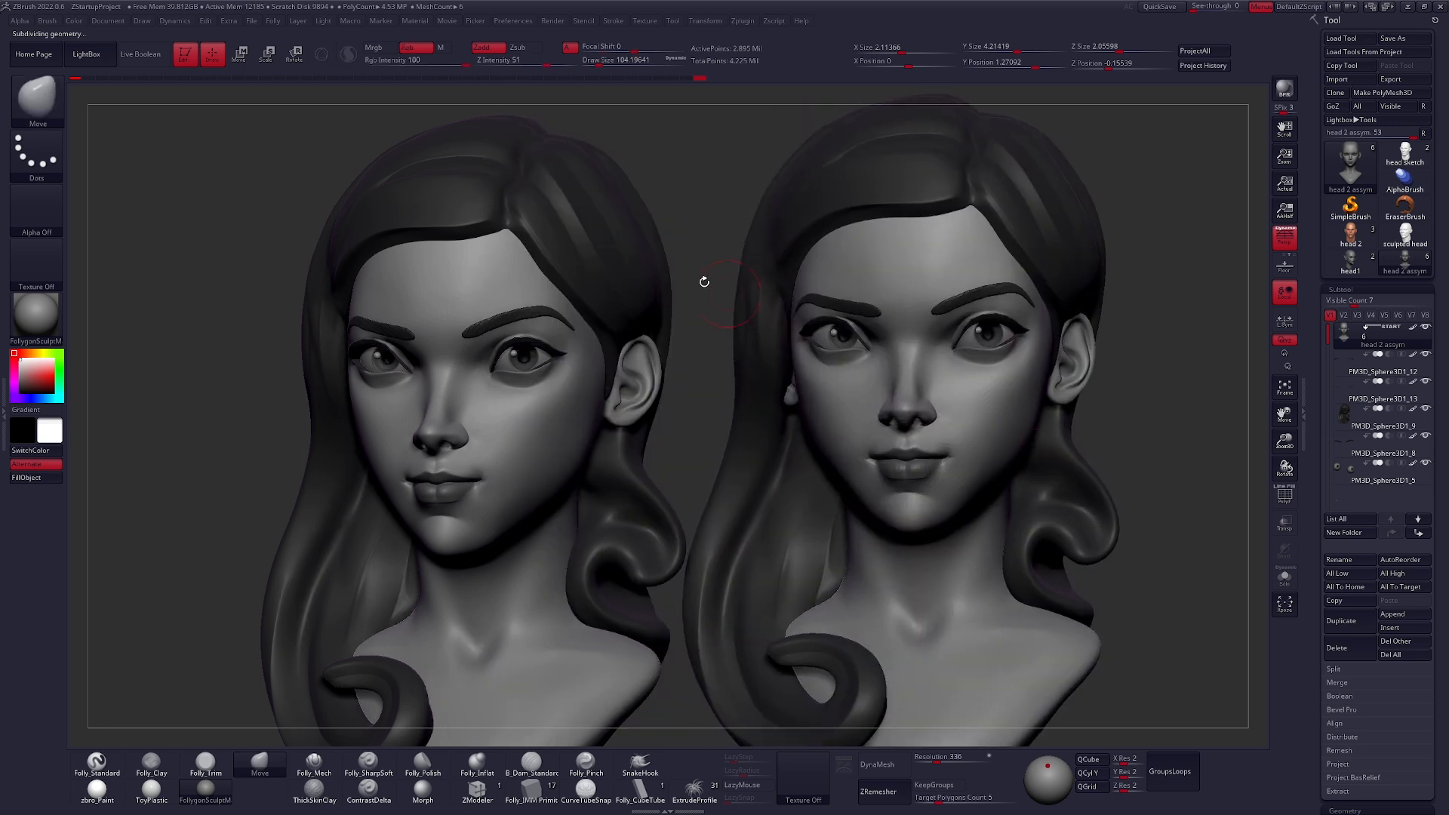
- Compare the finished models by switching through the head 2, head1, sculpted head and head sketch tools
mouse_move(74, 84)
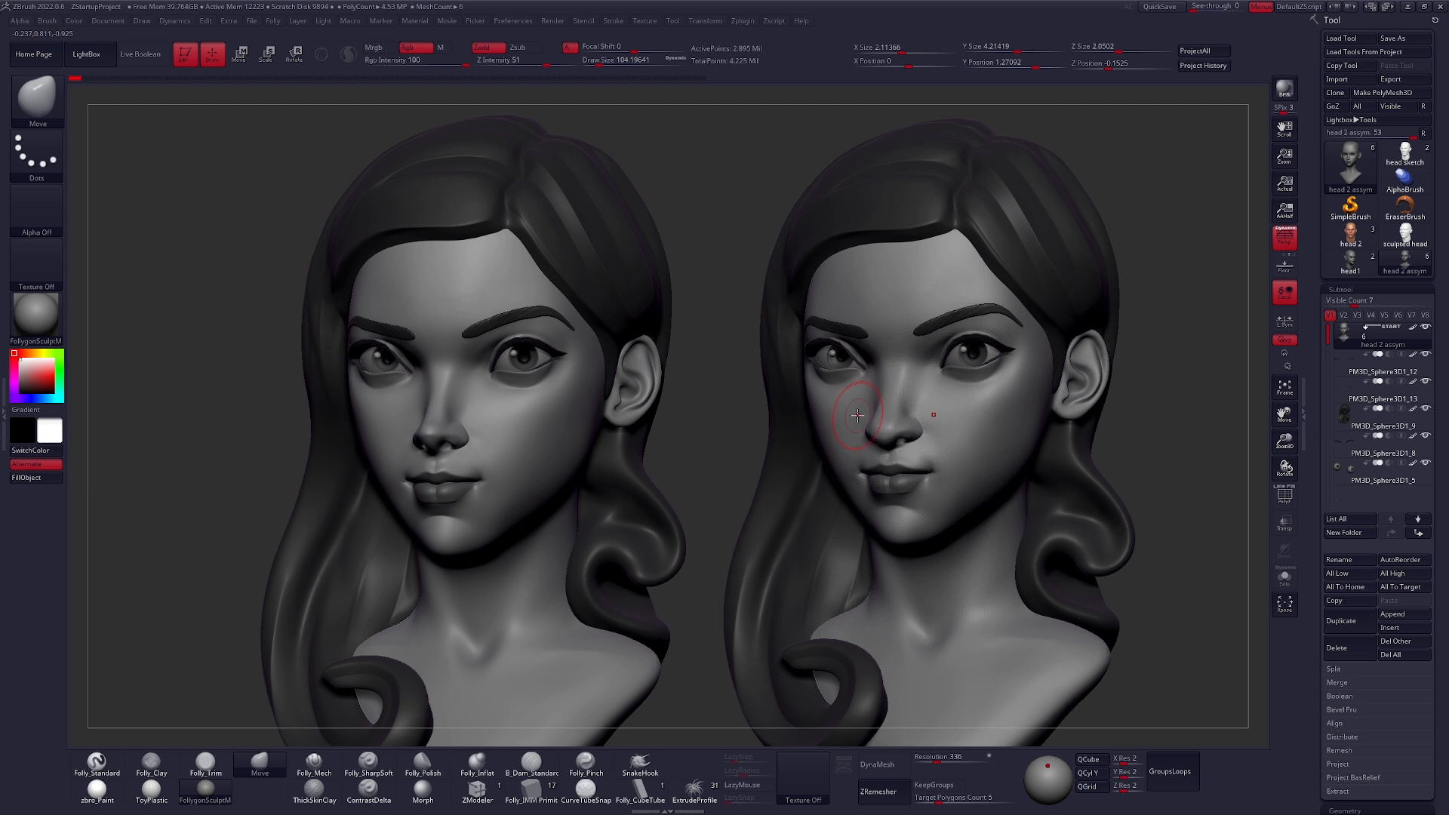
click(1351, 235)
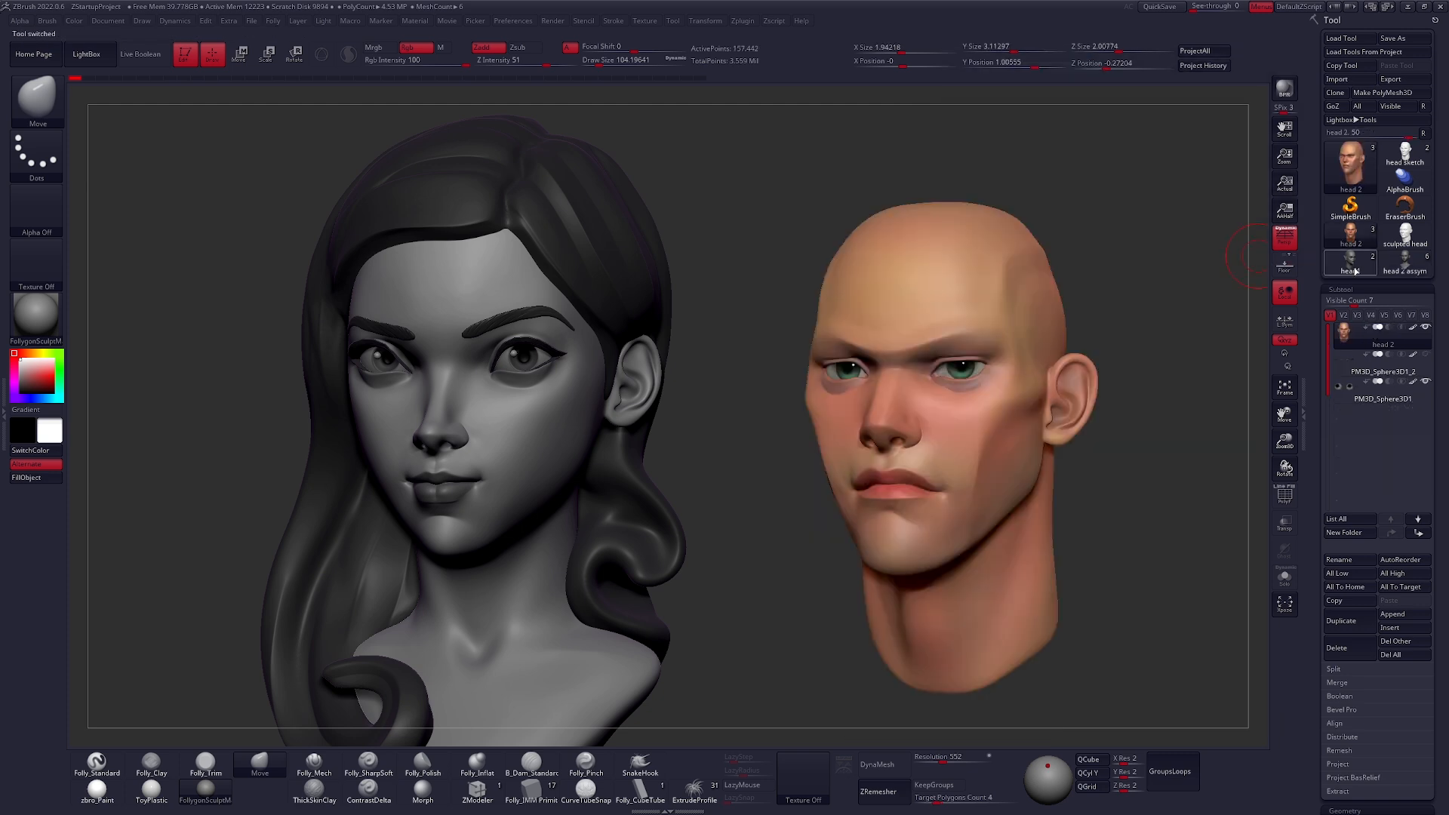
click(1350, 262)
click(1405, 238)
click(1405, 155)
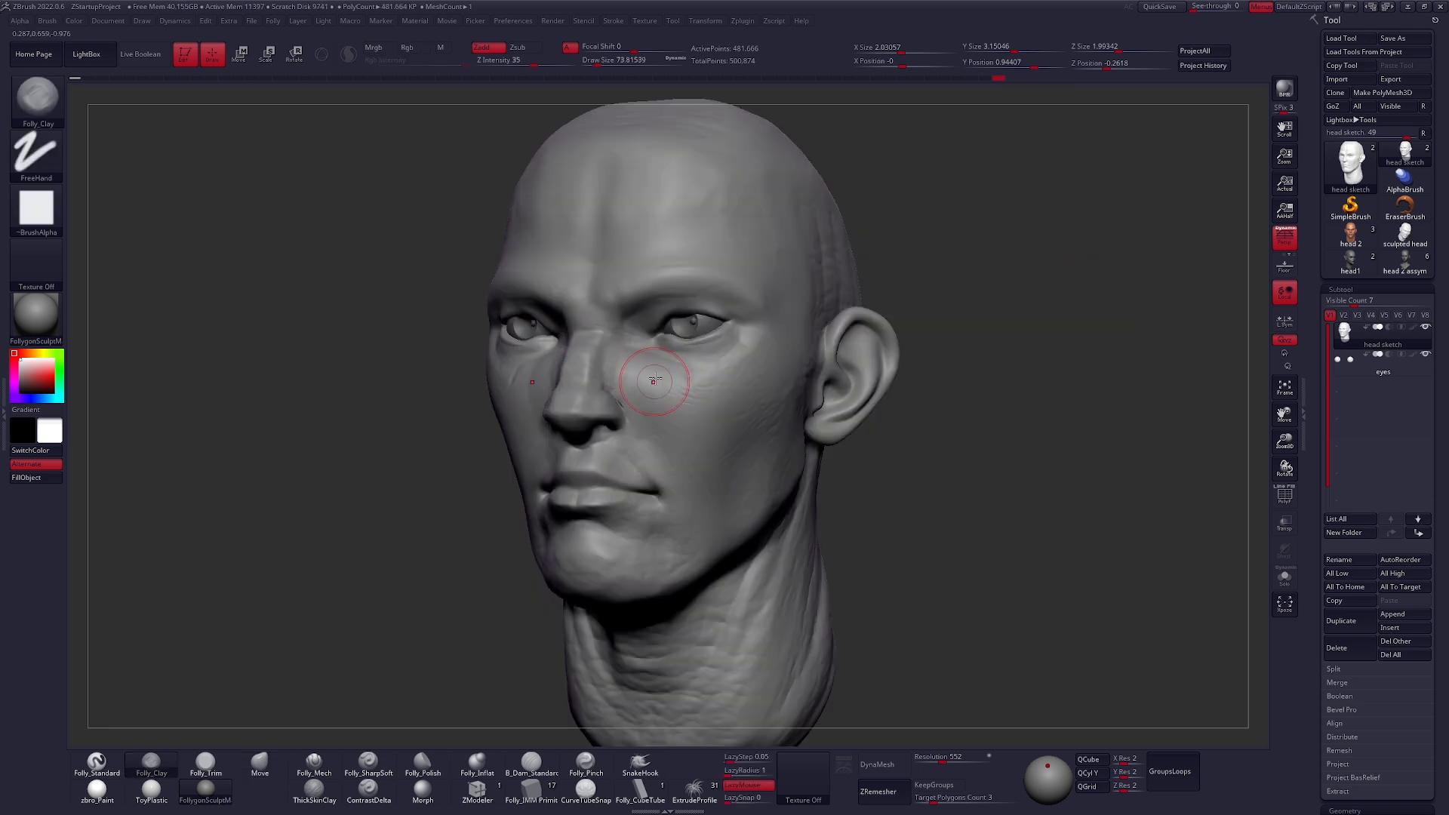
- On the female head, select the Folly_SharpSoft brush for the nose at a draw size of about 38
mouse_move(649, 363)
mouse_down()
mouse_move(725, 483)
mouse_move(747, 627)
mouse_move(730, 497)
mouse_up()
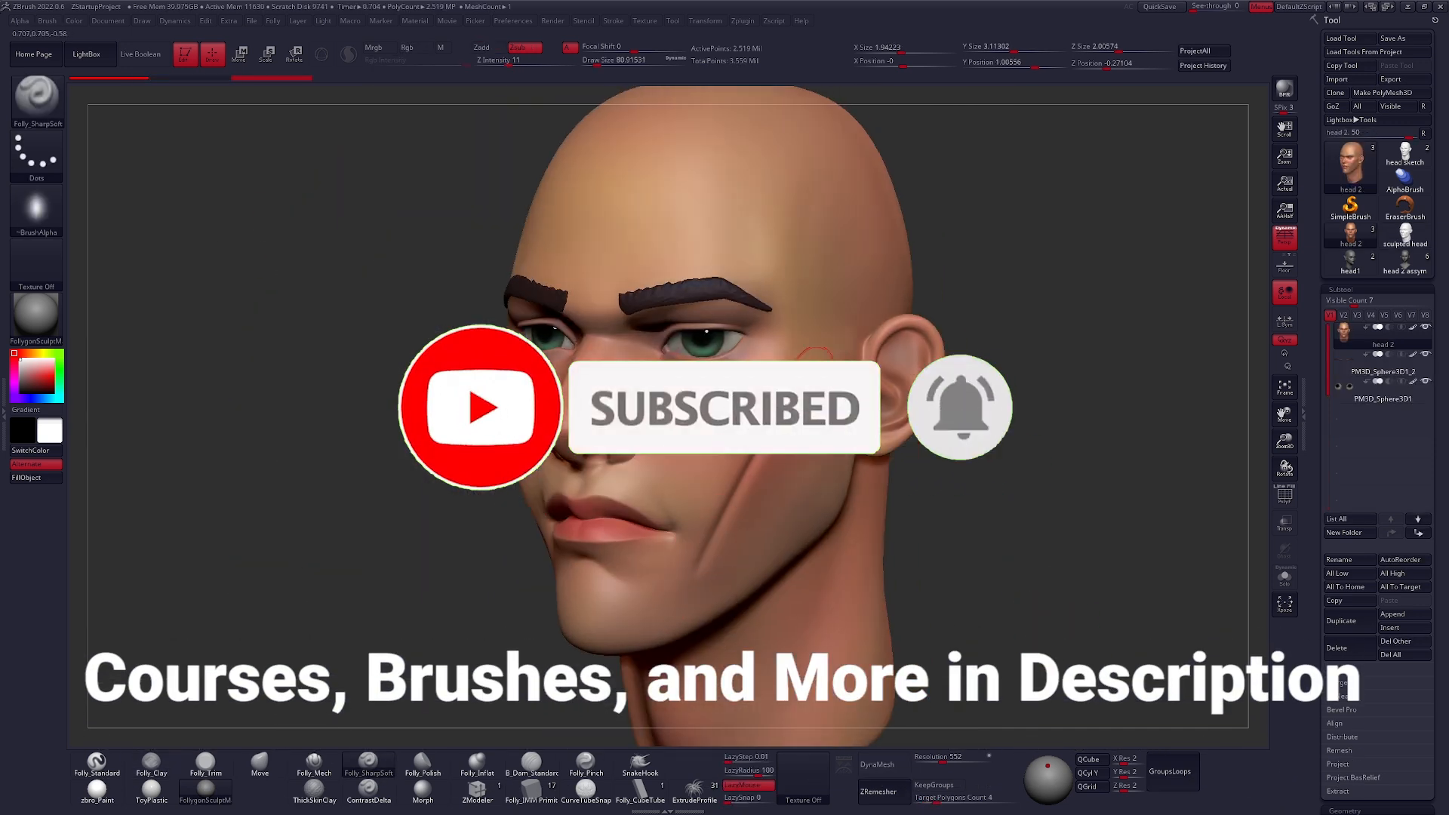
drag(728, 460, 686, 547)
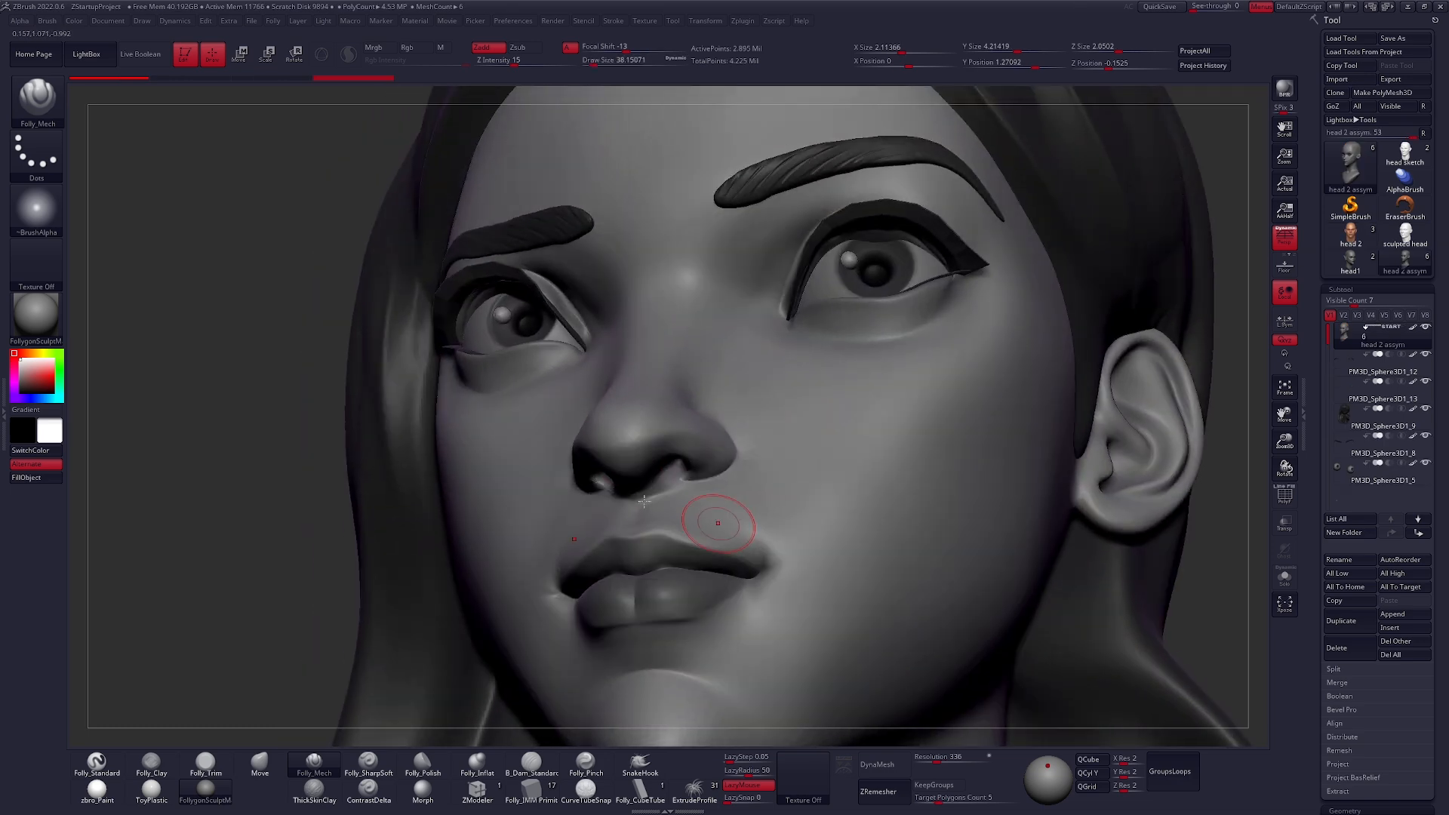
click(363, 764)
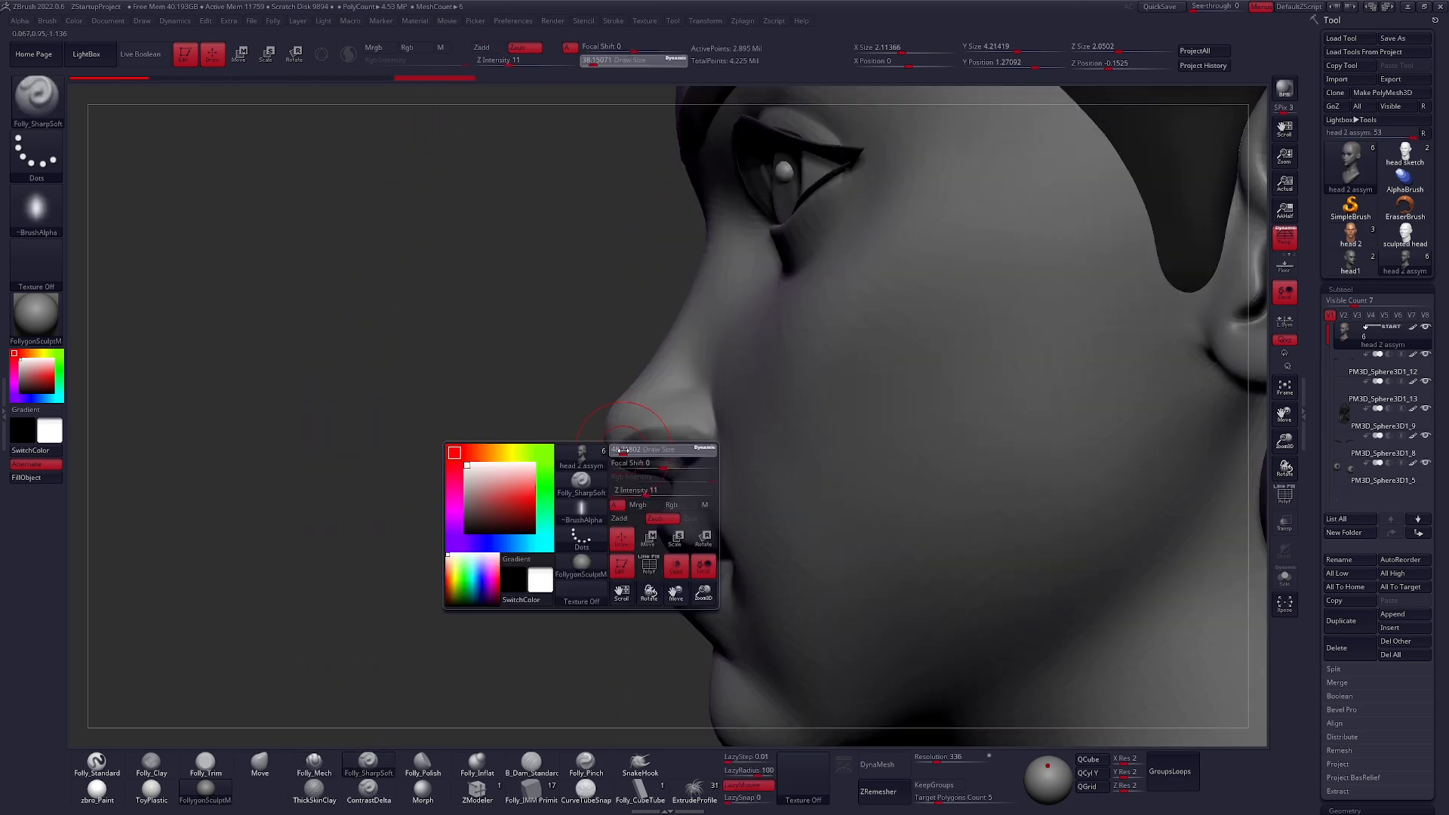